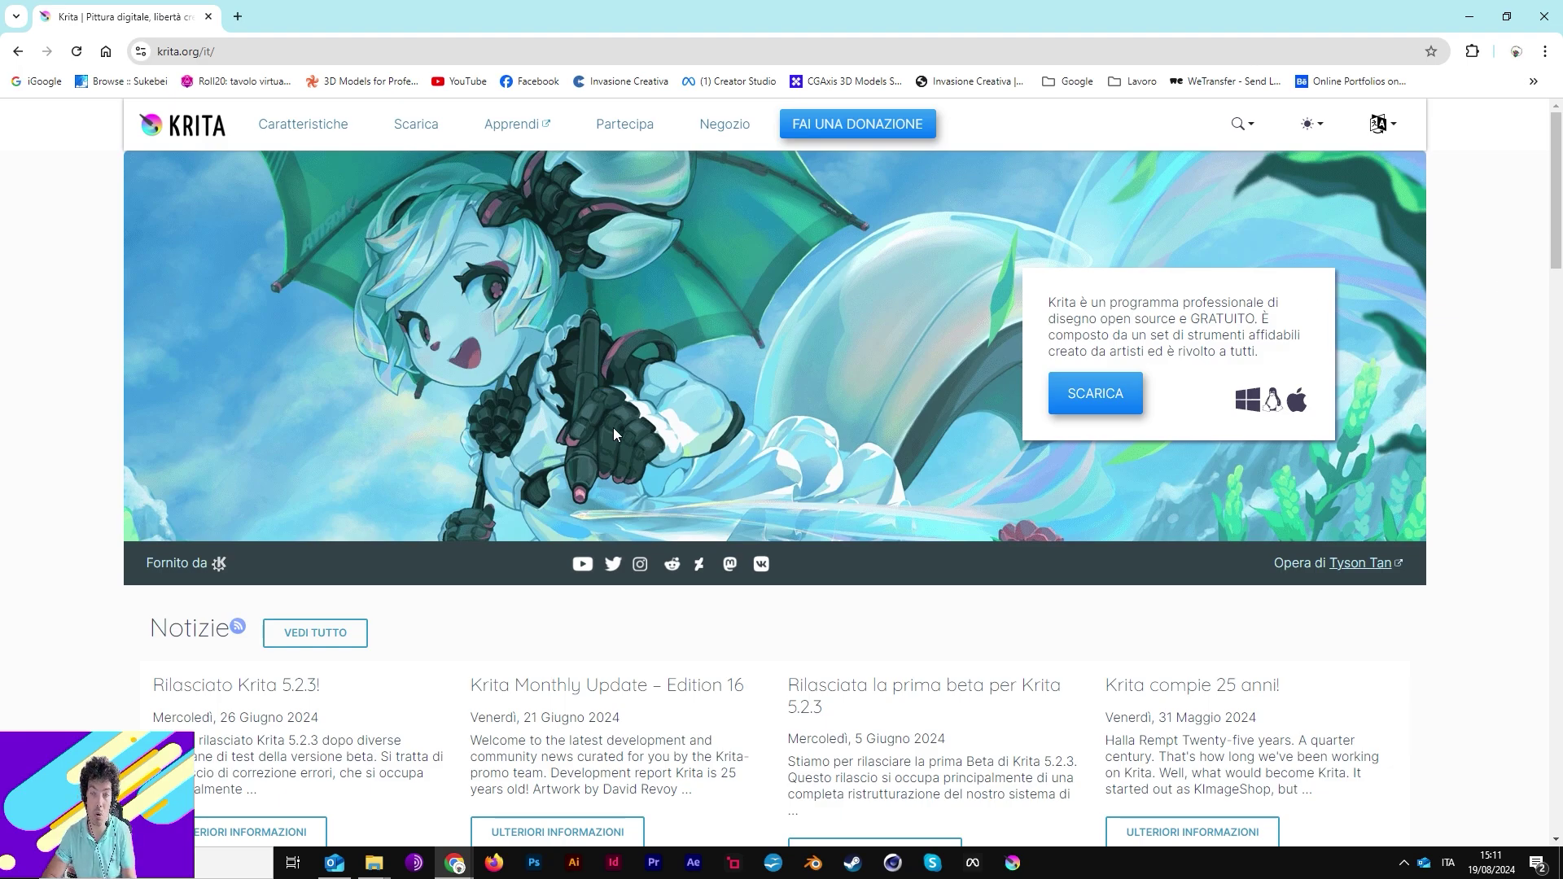
- Look through the Krita homepage, including its news, artist tools, community and open-source sections
scroll(620, 424, "down", 5)
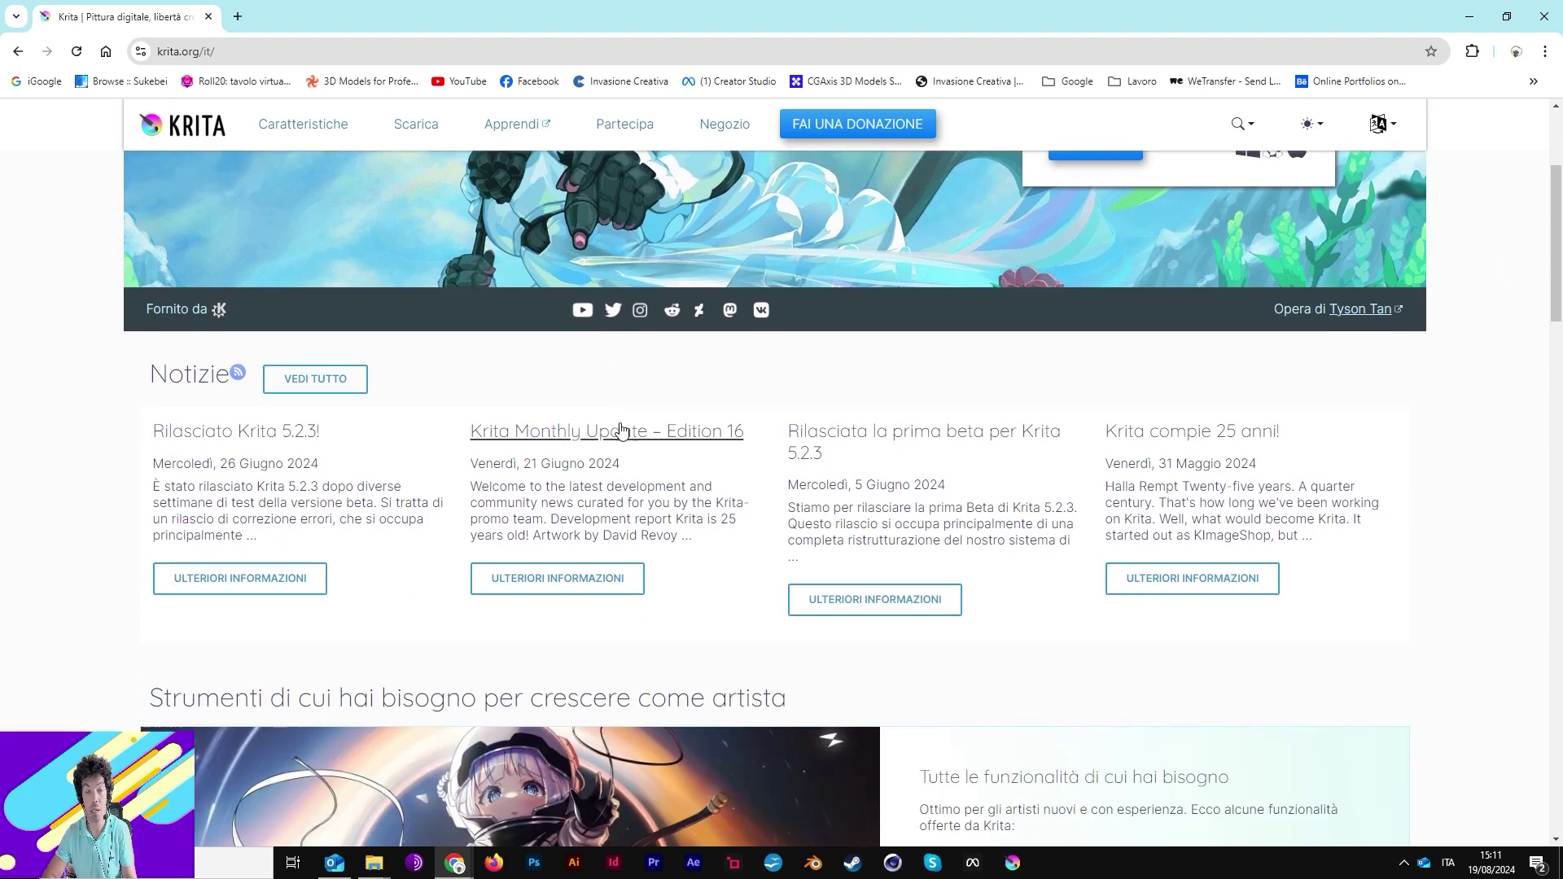
scroll(611, 489, "up", 5)
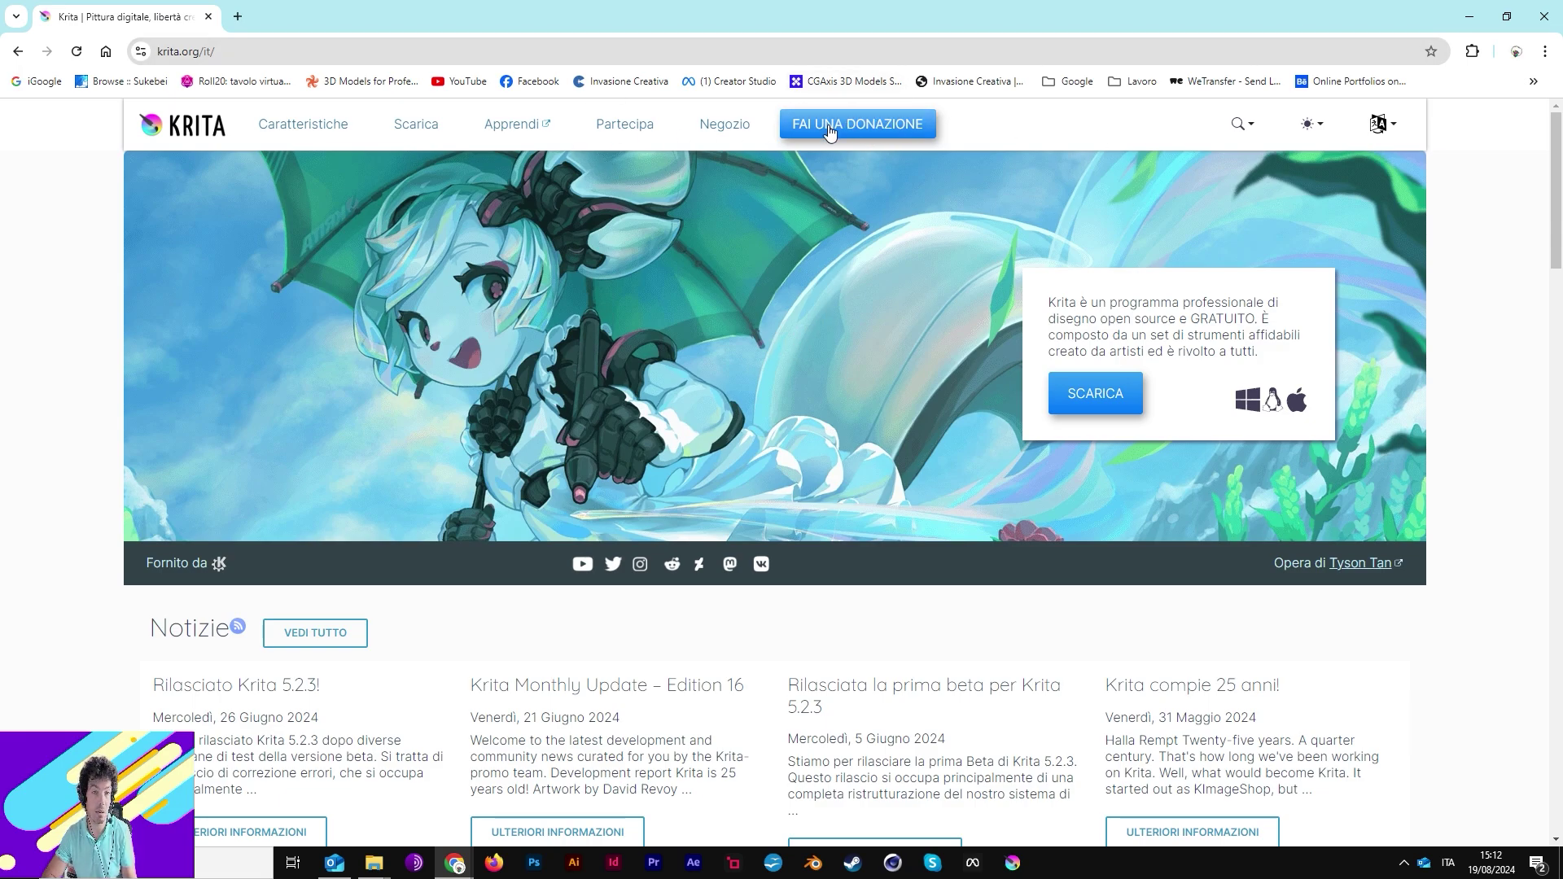
scroll(716, 290, "down", 5)
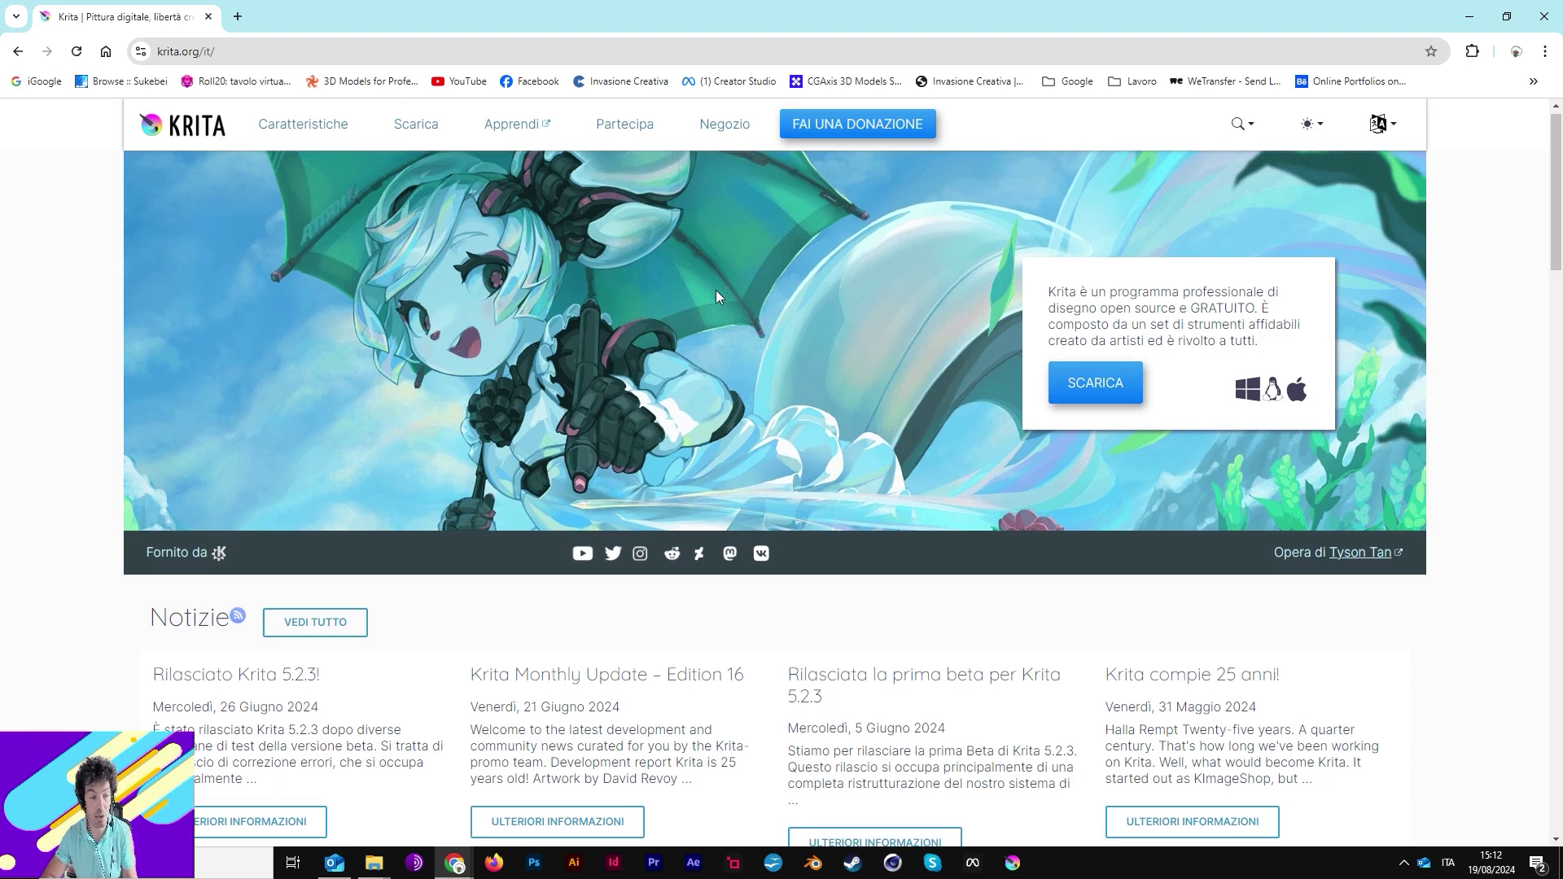
scroll(716, 290, "down", 15)
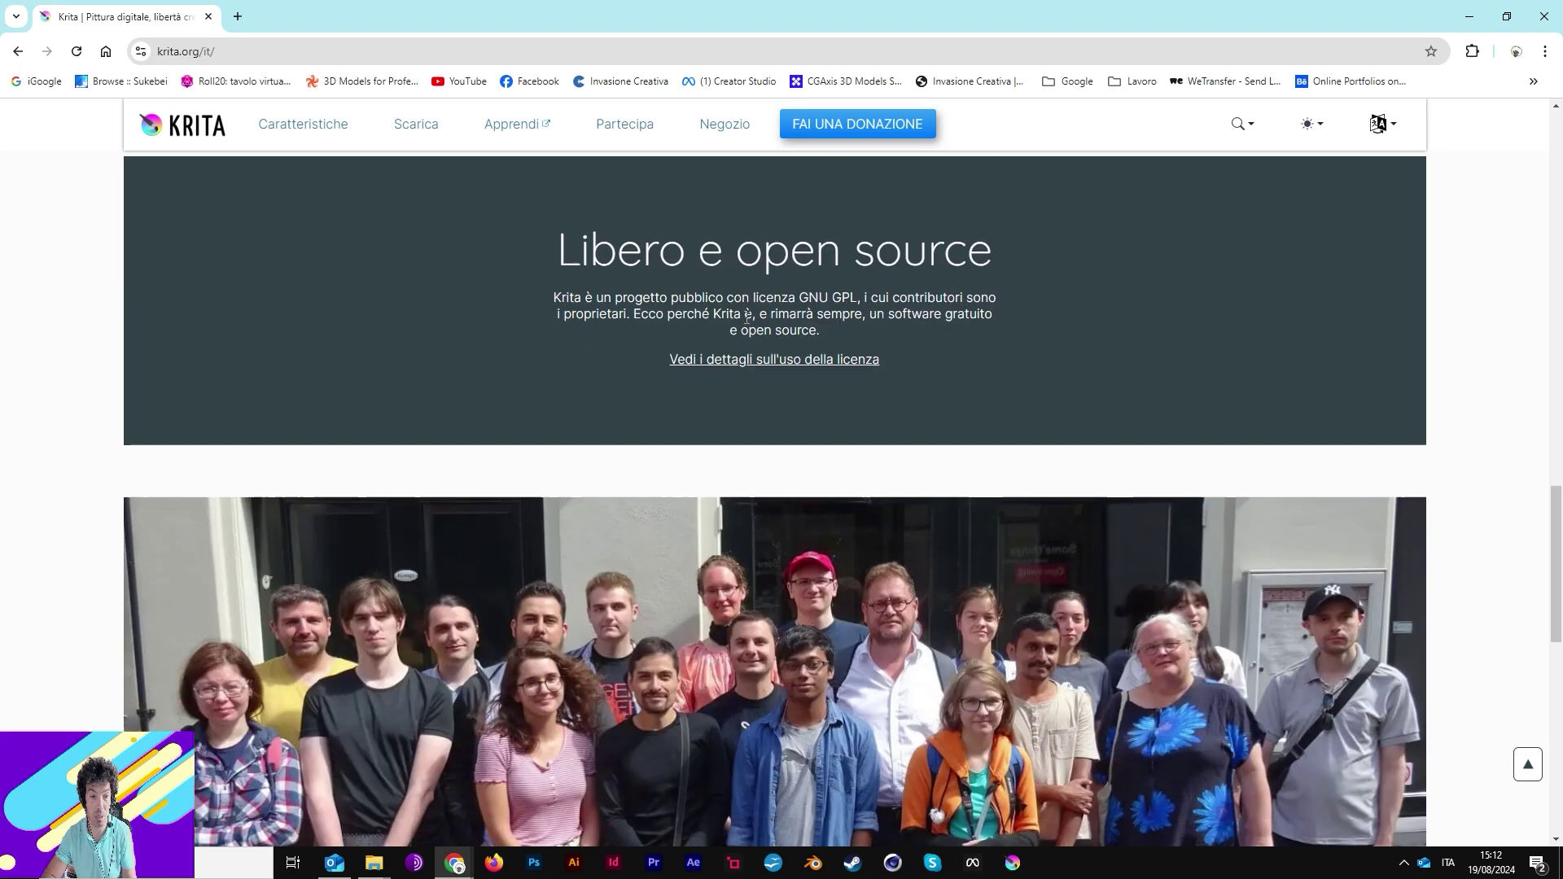
scroll(747, 315, "down", 12)
scroll(746, 317, "up", 12)
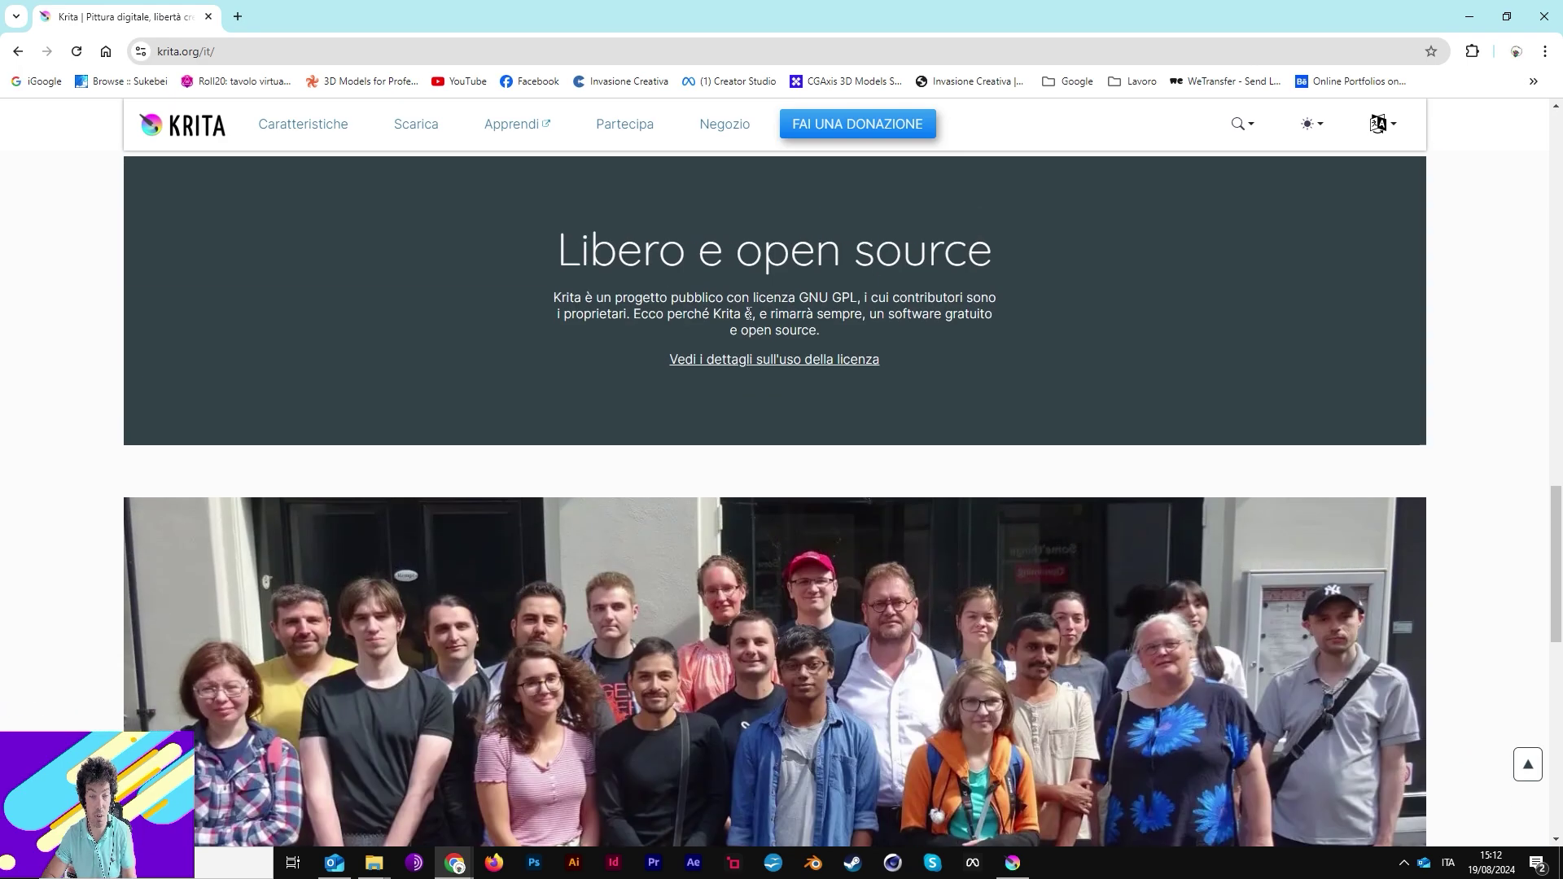
scroll(748, 313, "up", 6)
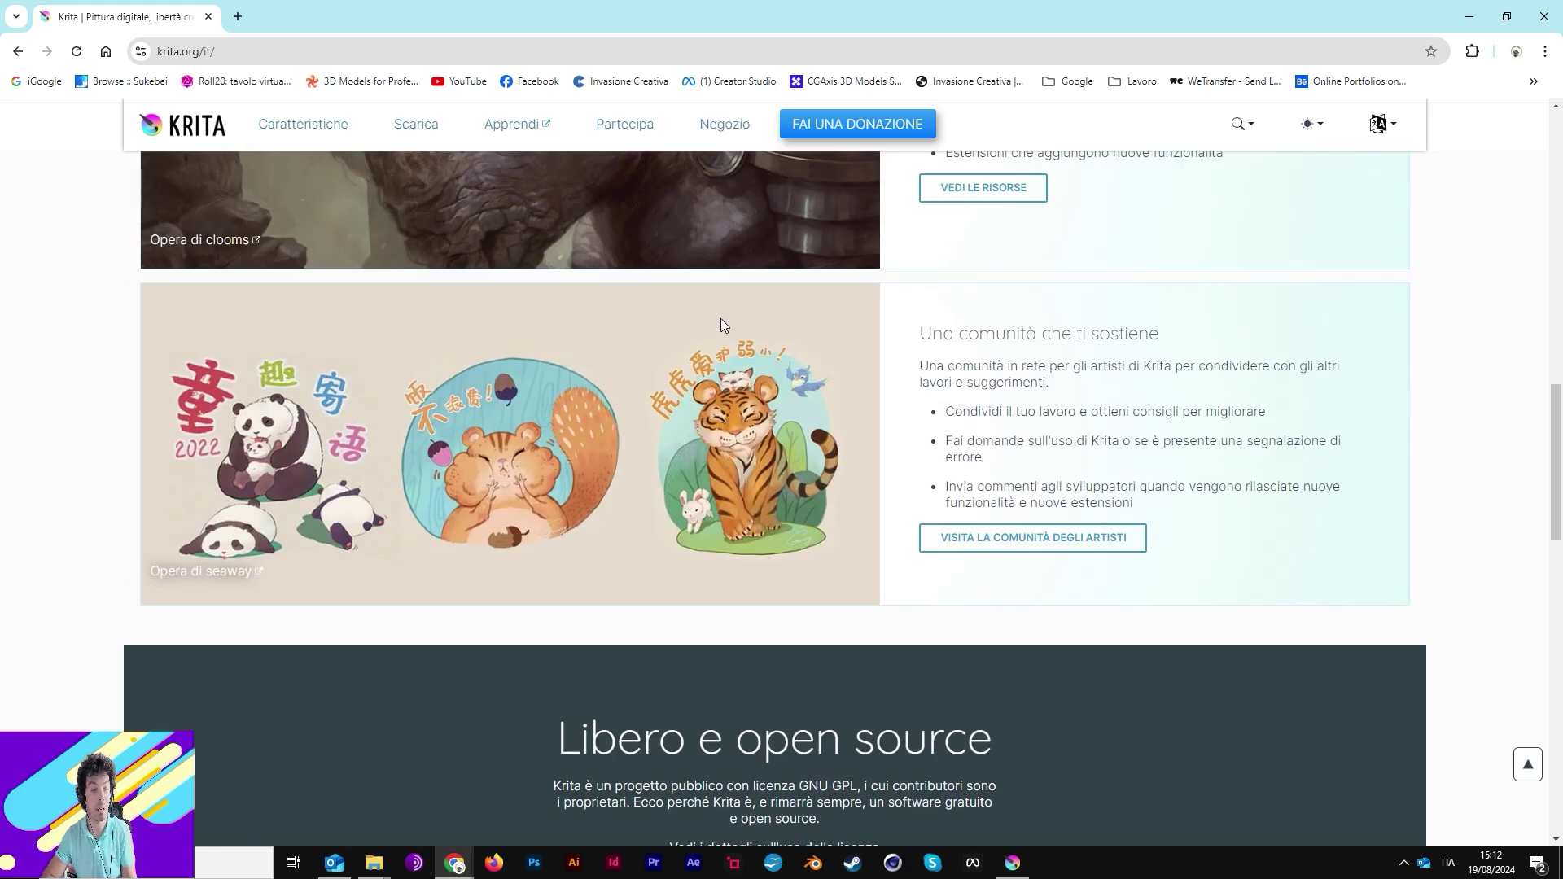
scroll(729, 305, "up", 10)
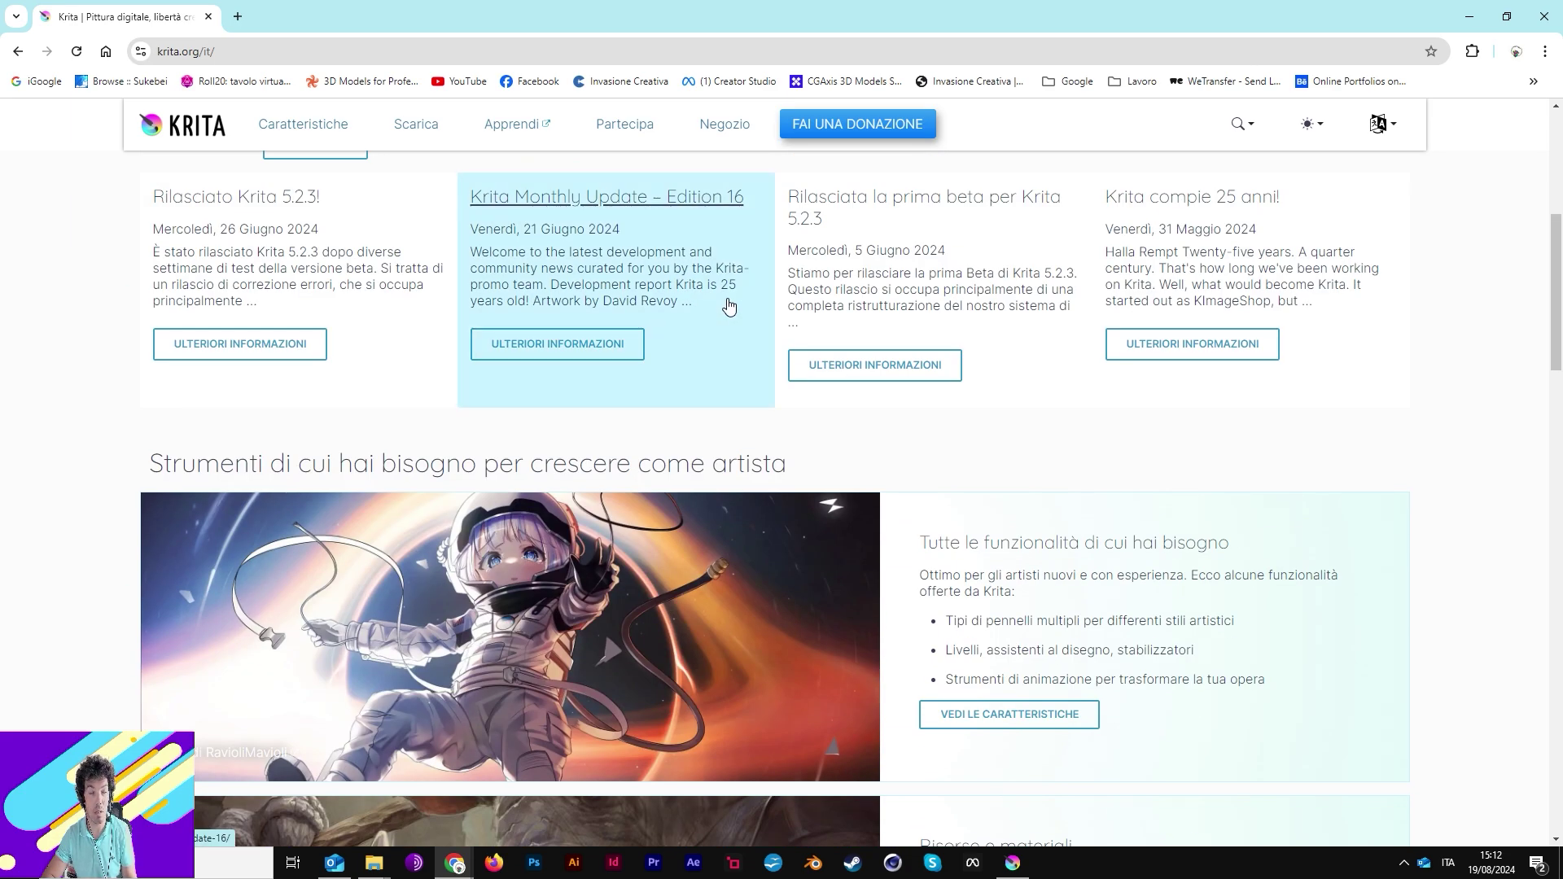
scroll(692, 342, "up", 5)
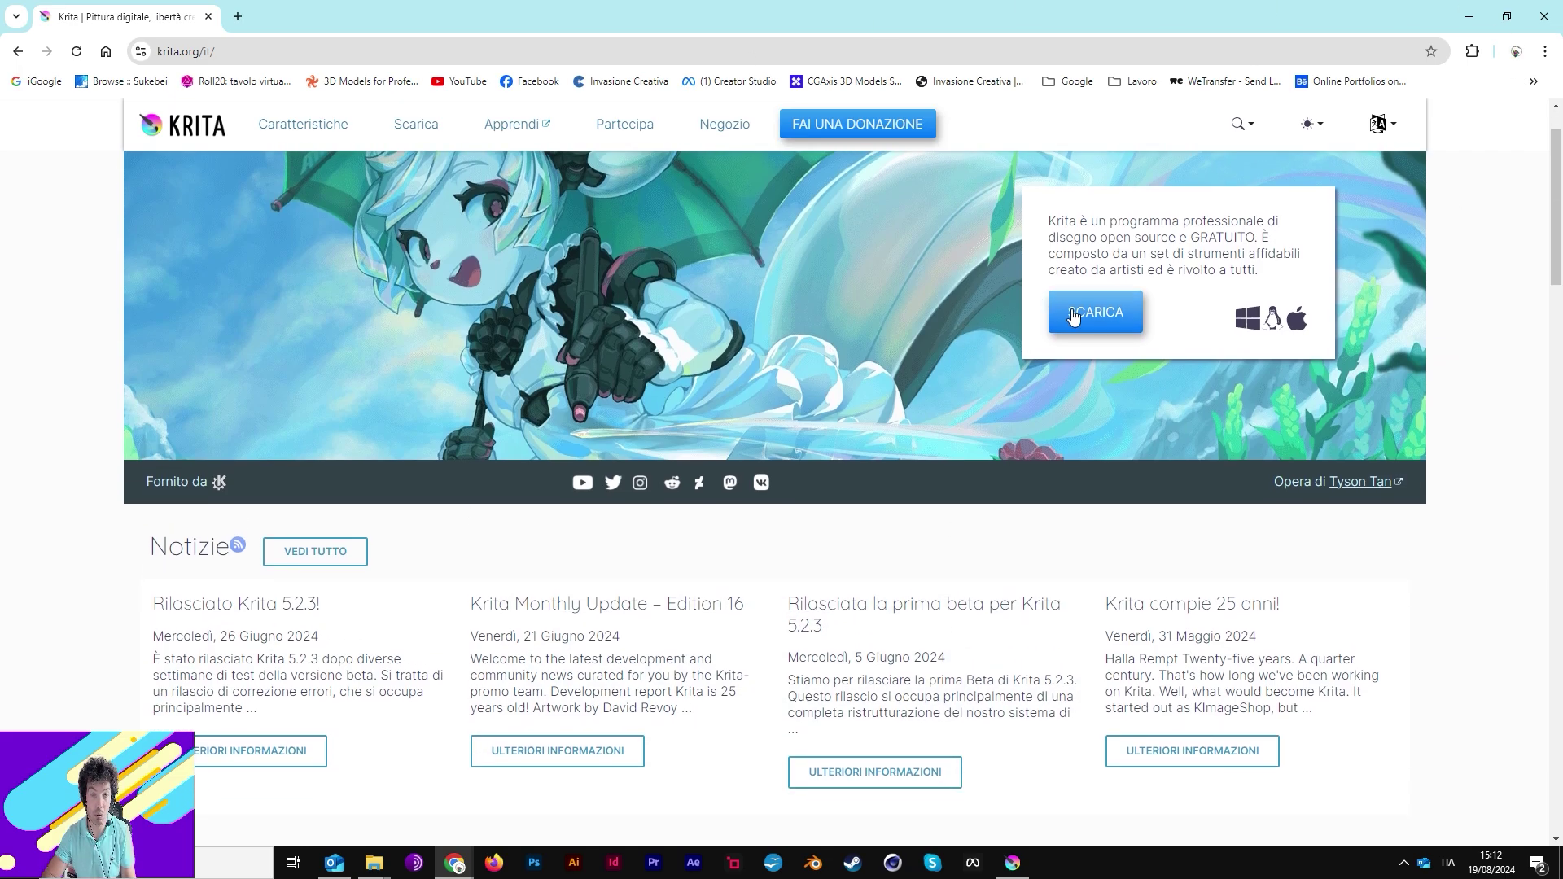
- Download the Windows installer for Krita 5.2.3 from the English version of the site's download page
left_click(1073, 316)
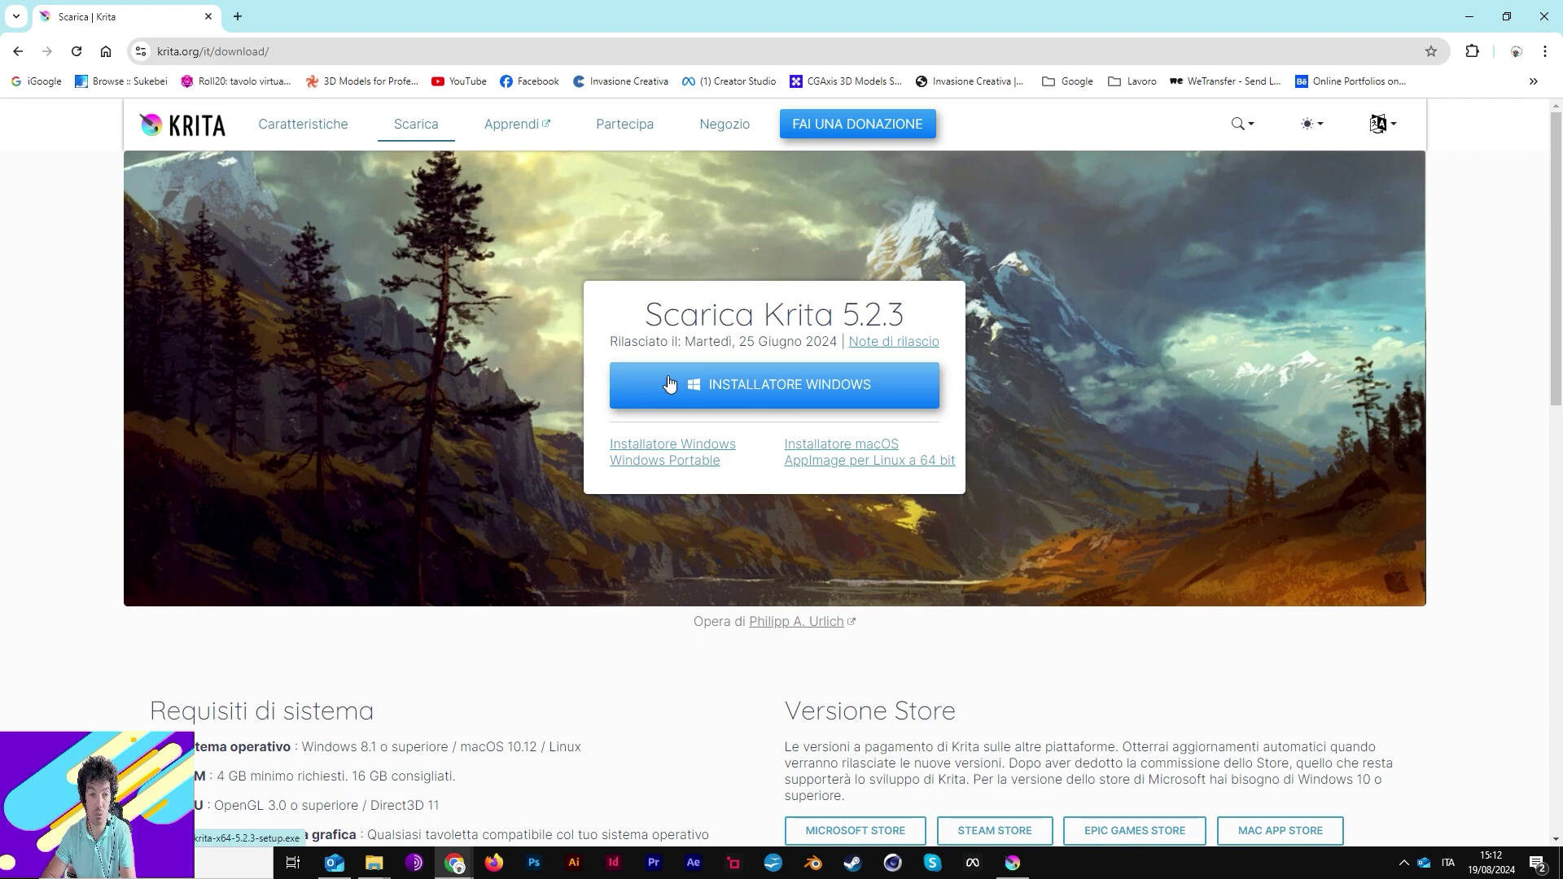
left_click(1379, 126)
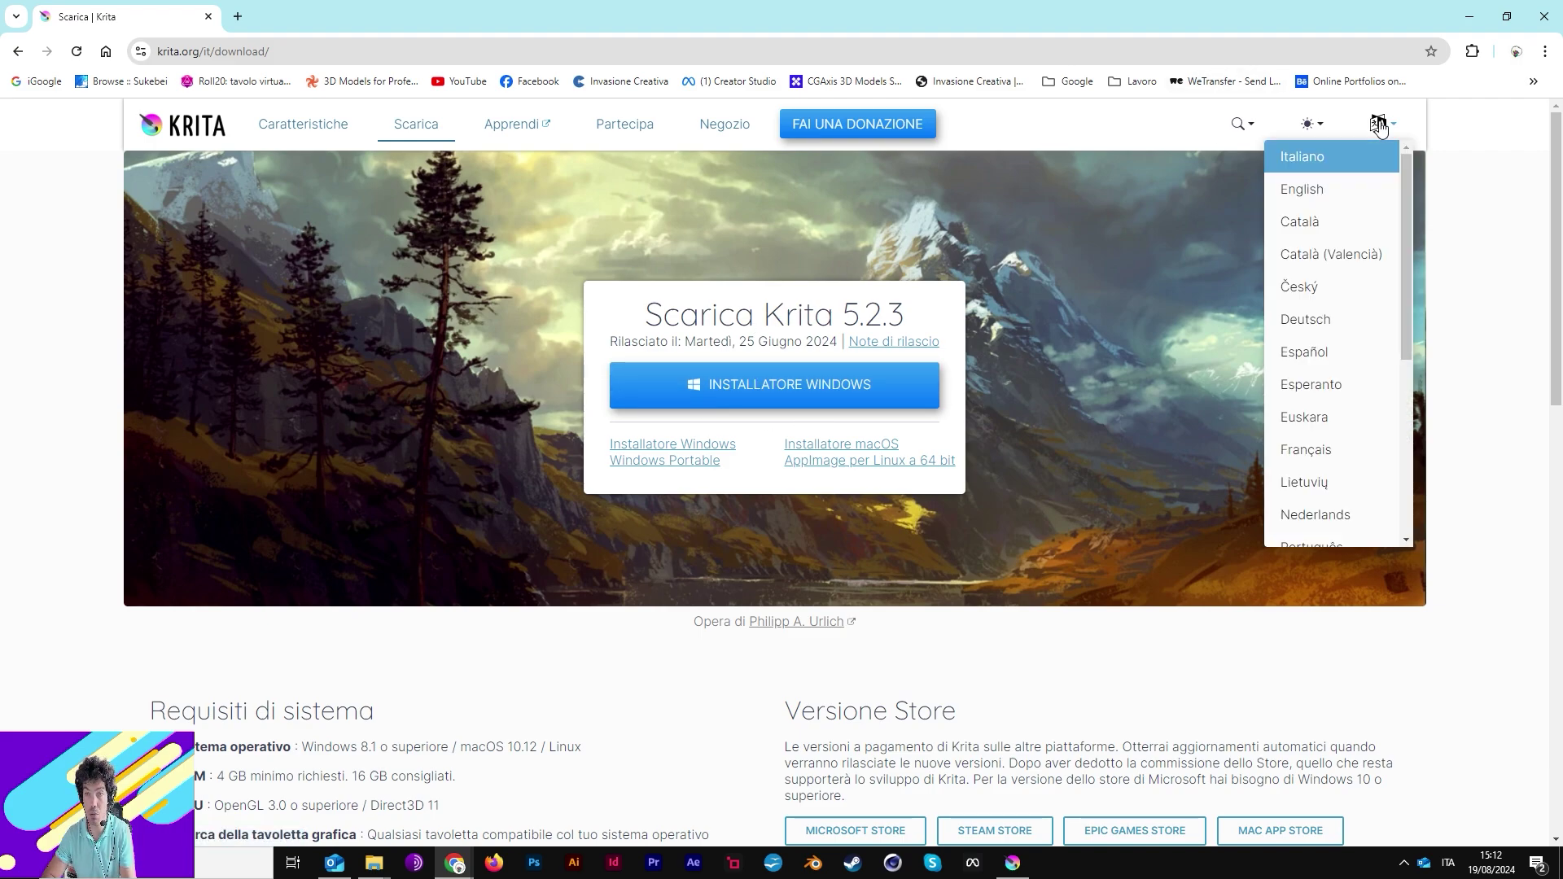
left_click(1342, 193)
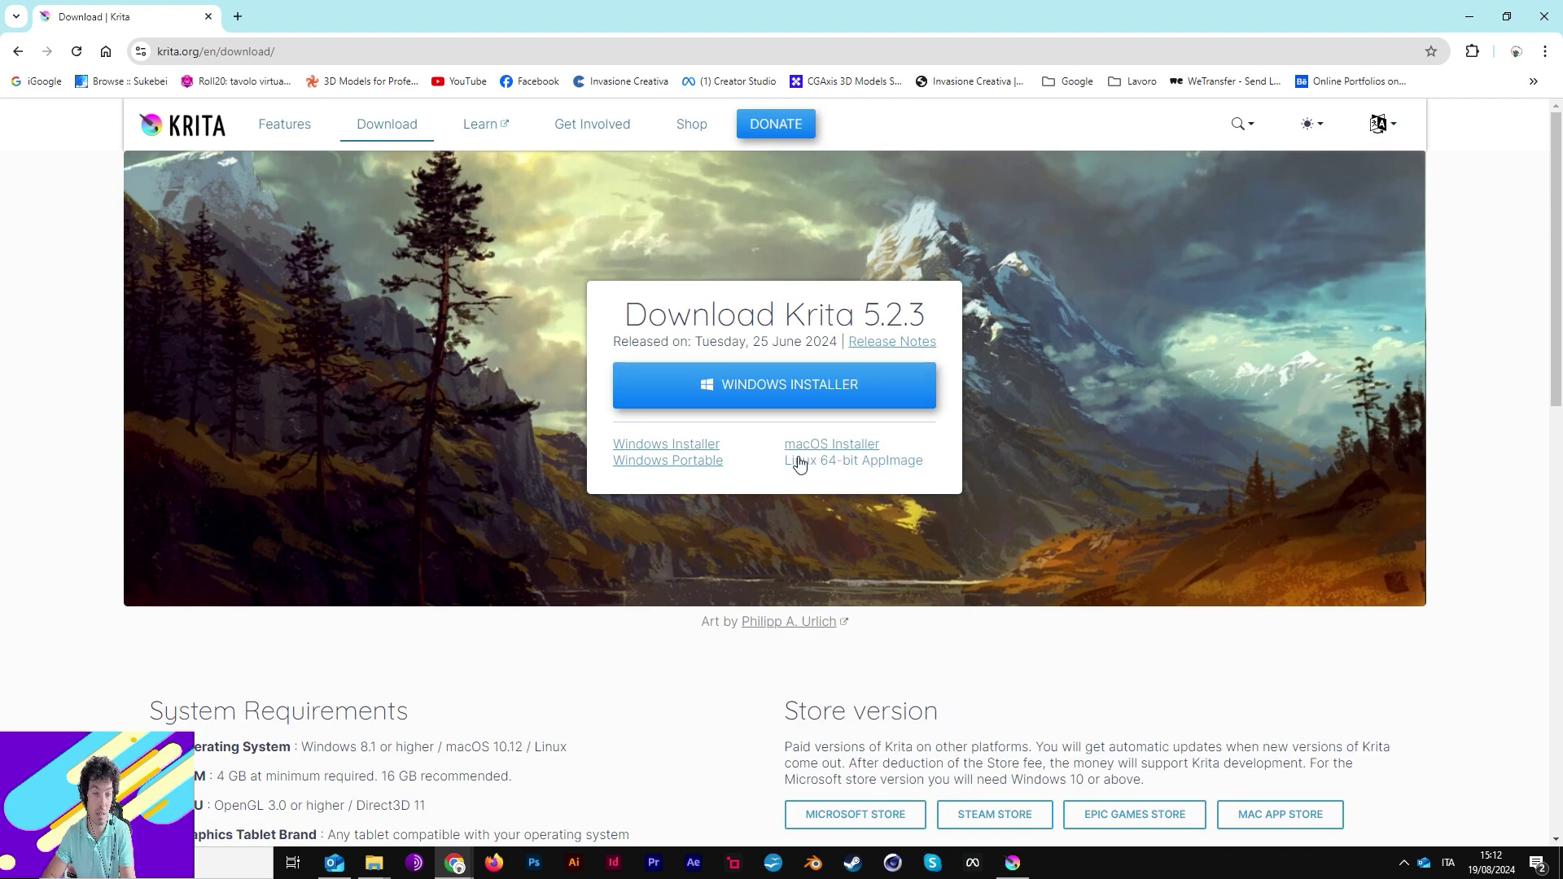
left_click(767, 397)
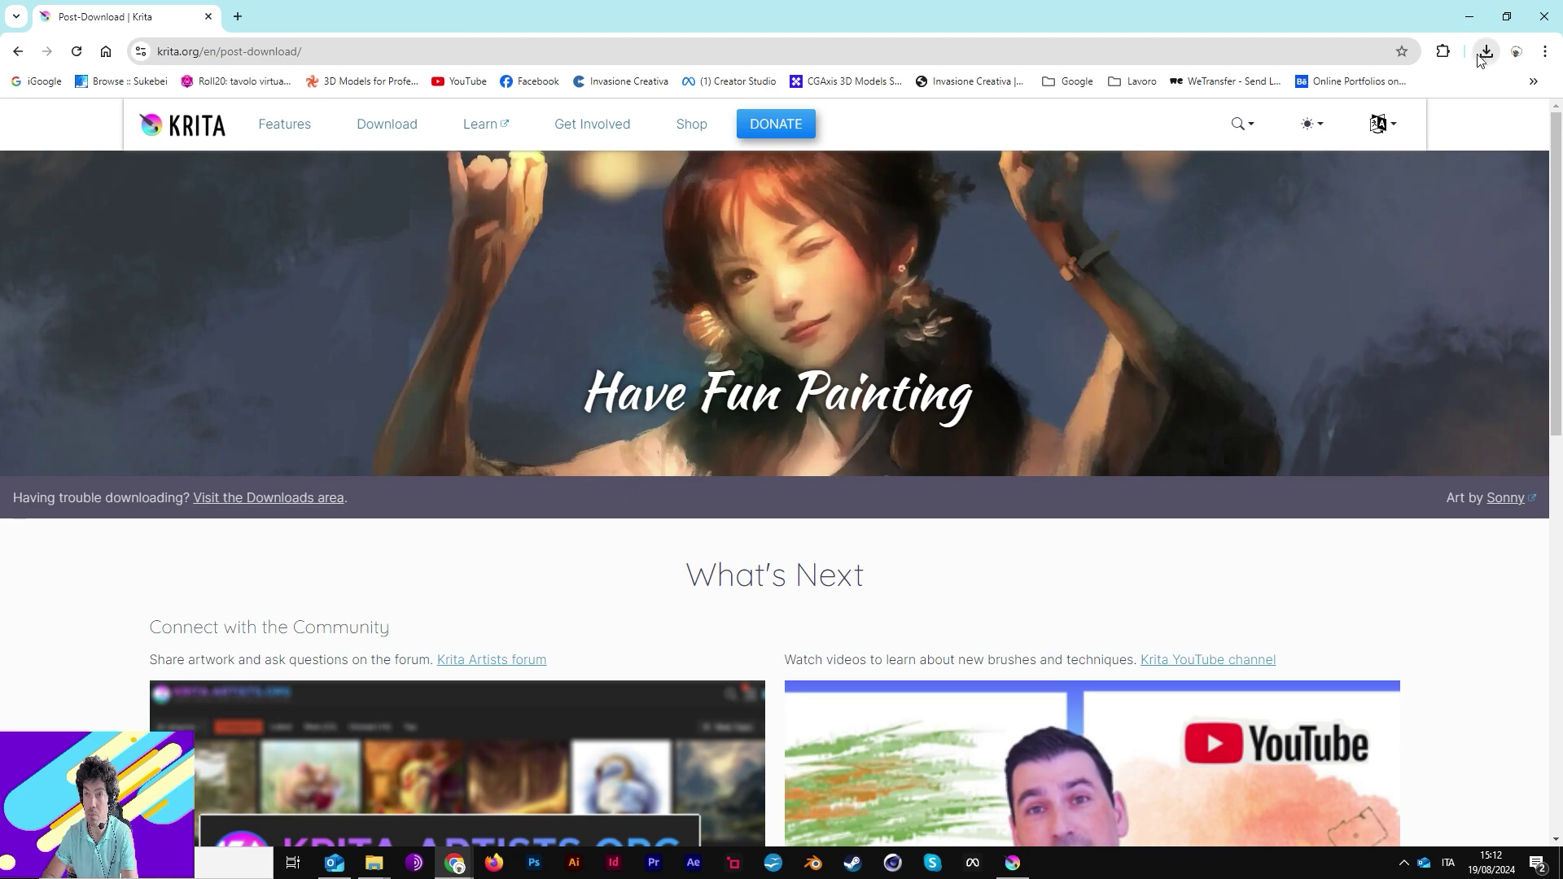
- Locate the downloaded Krita setup file in the Downloads folder and minimize the folder window
left_click(1485, 52)
left_click(1430, 124)
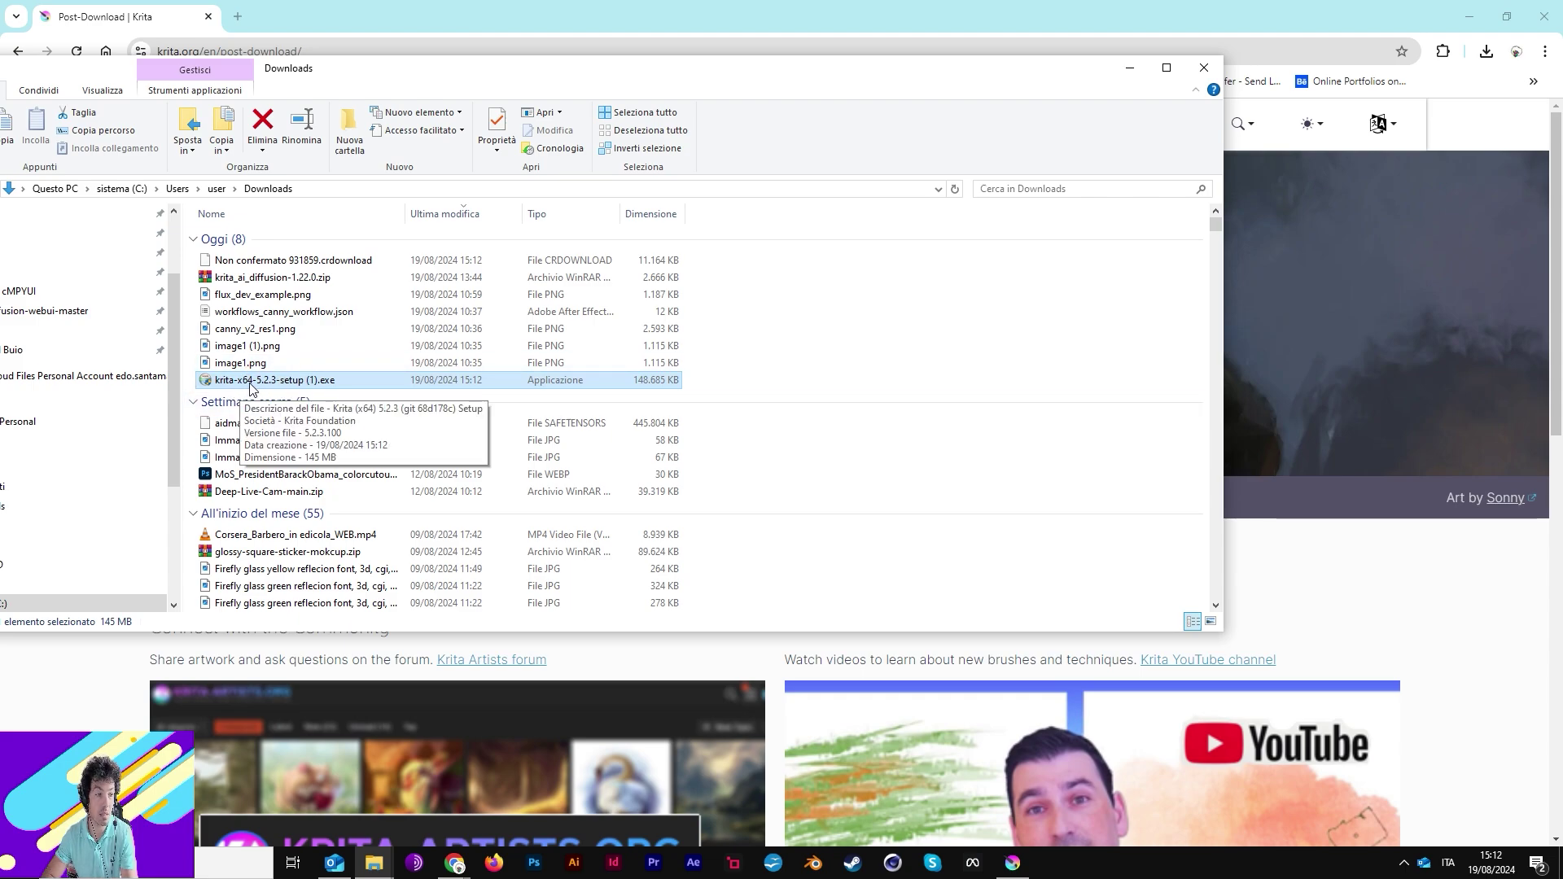
left_click(1138, 77)
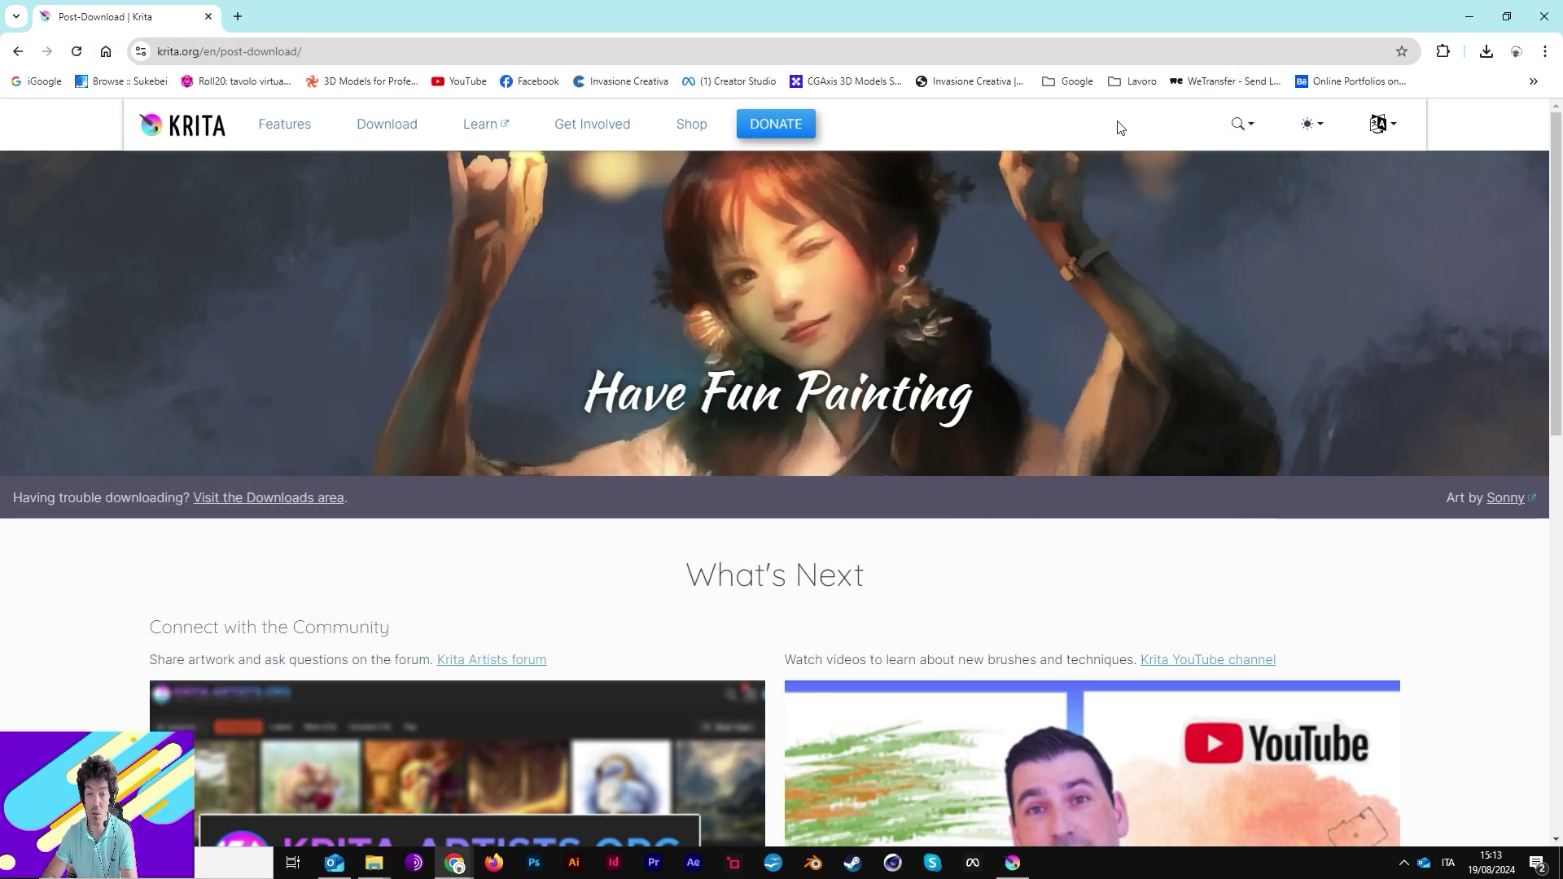
scroll(545, 490, "down", 2)
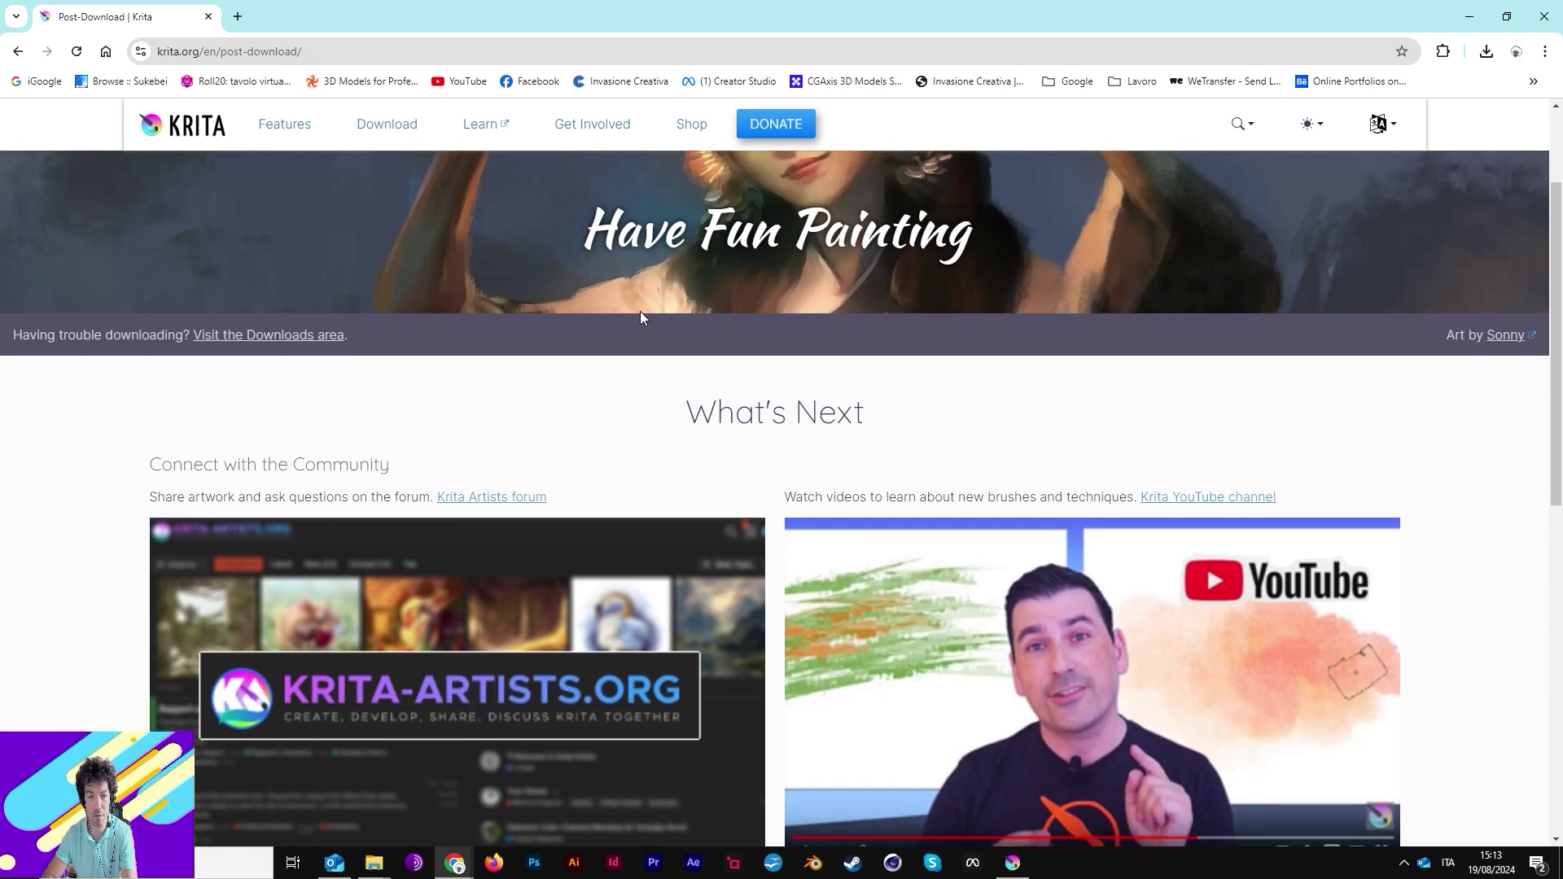
scroll(635, 305, "down", 15)
scroll(650, 364, "up", 17)
scroll(650, 364, "down", 1)
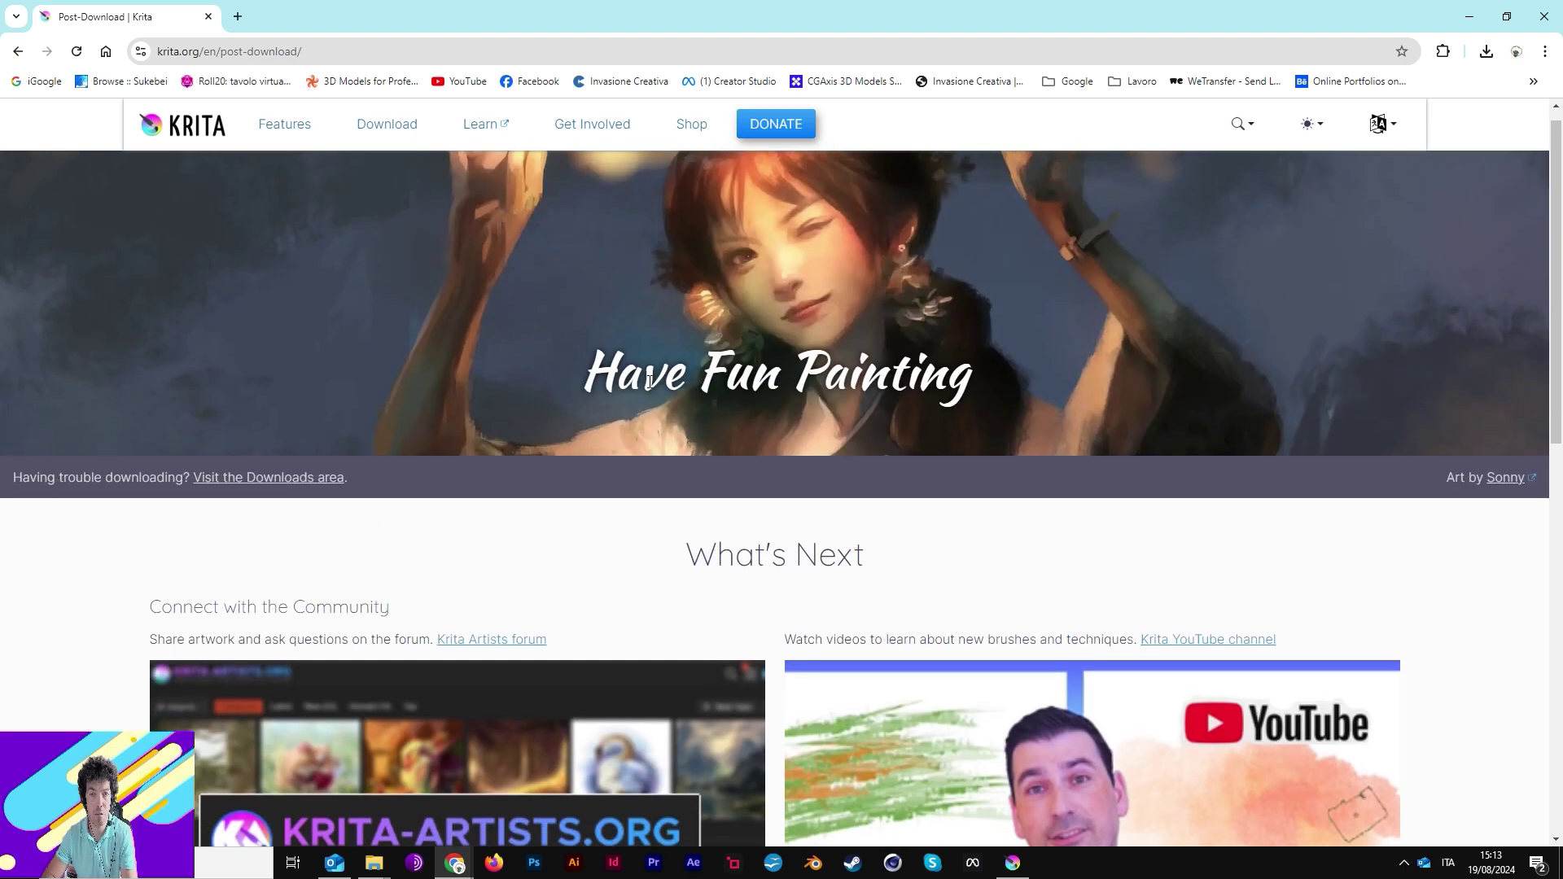
scroll(764, 363, "up", 1)
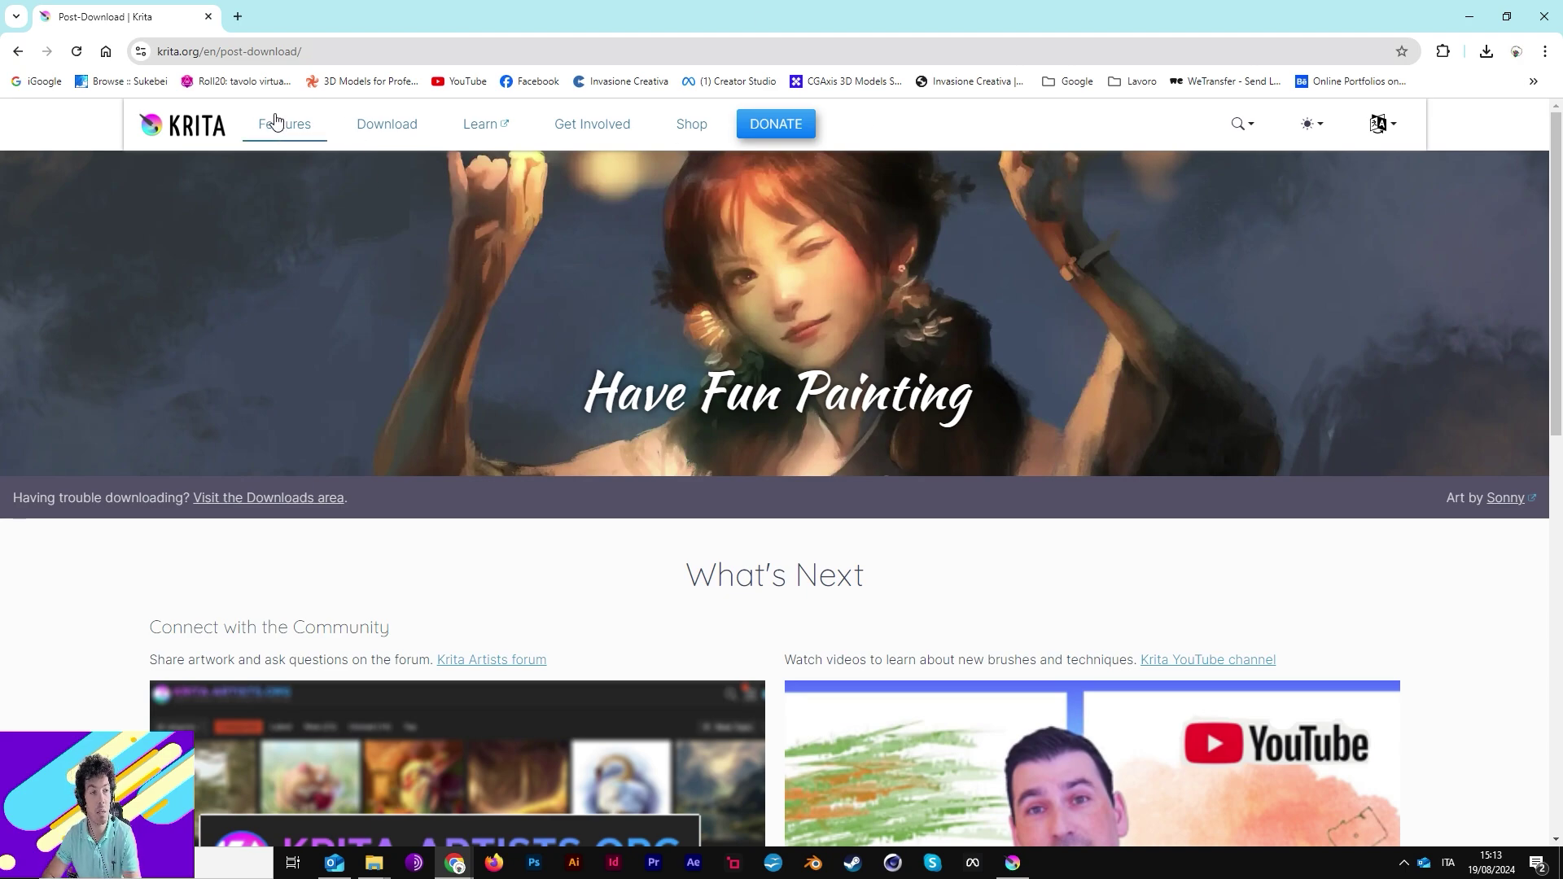
- Switch to Krita, create a 1024 by 1024 px custom document at 300 pixels/inch and widen the canvas area slightly
left_click(1012, 862)
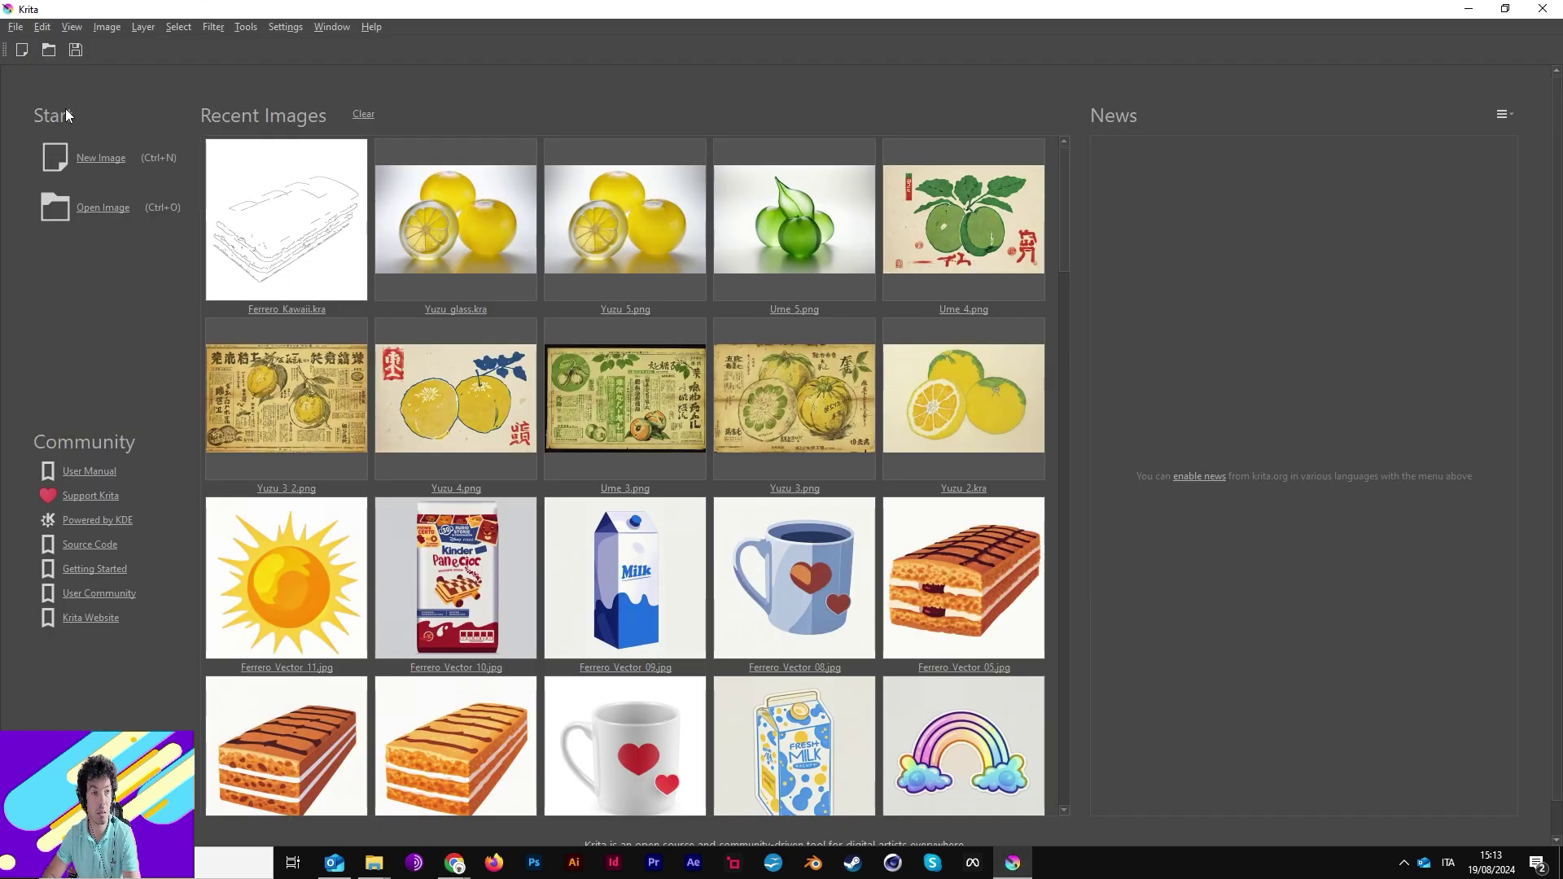
left_click(90, 167)
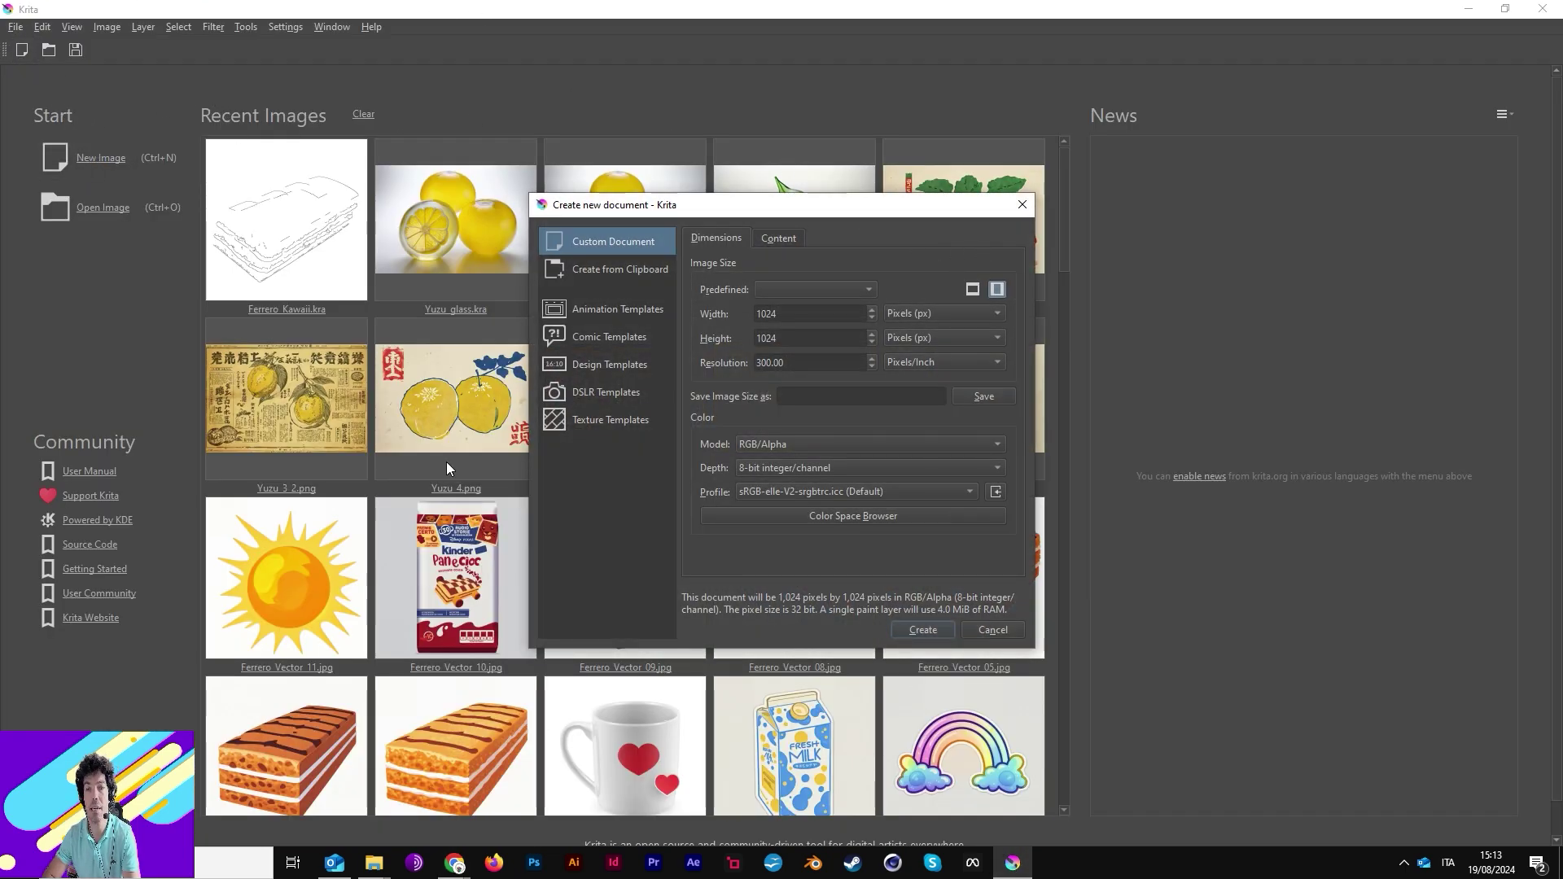
left_click_drag(662, 209, 437, 212)
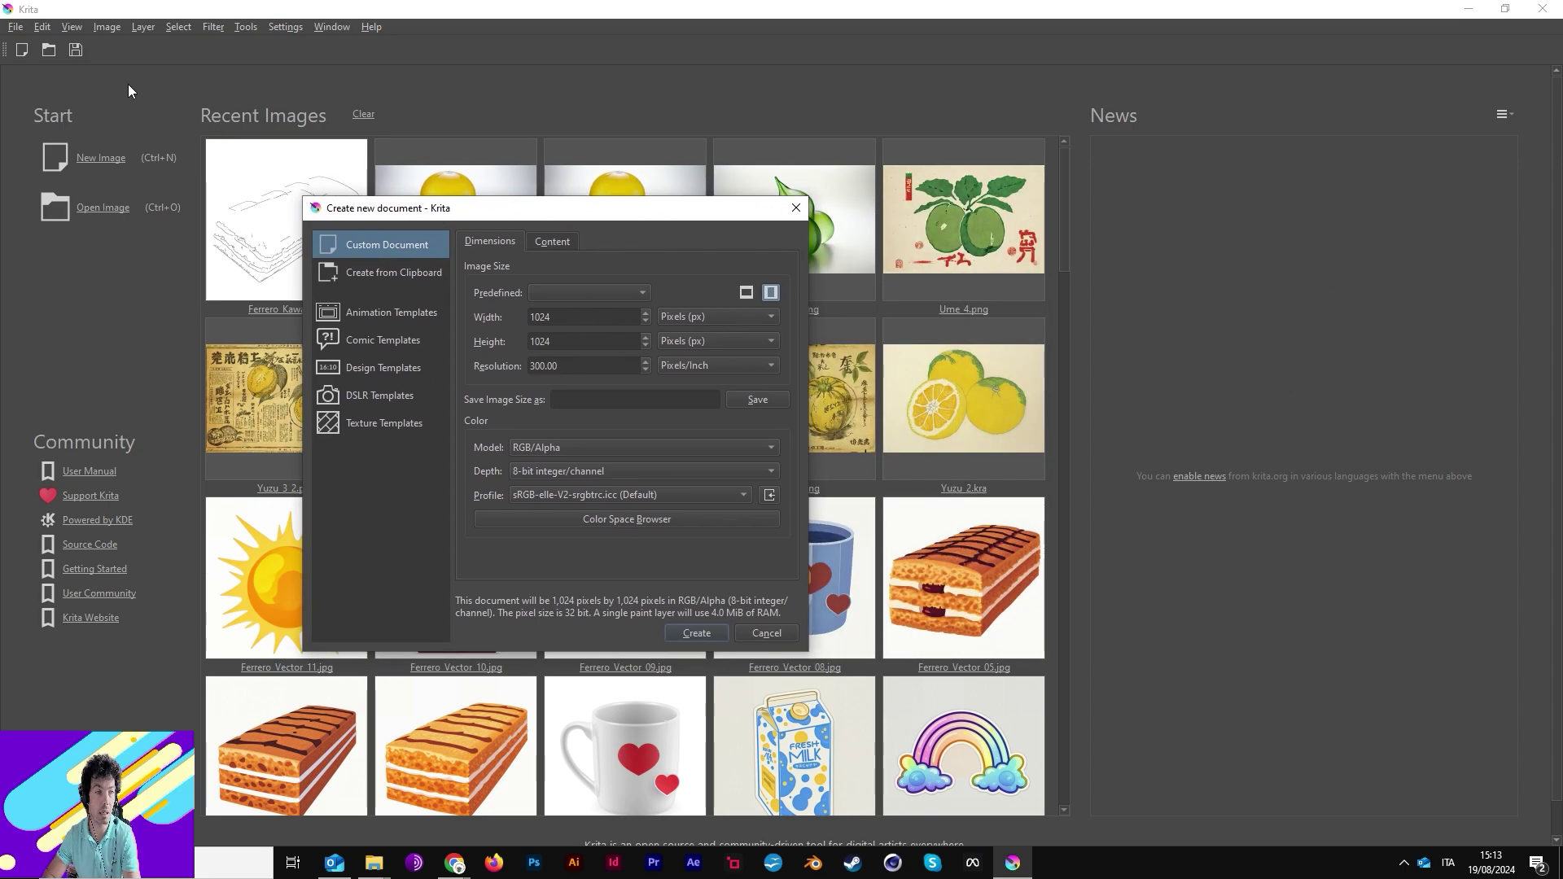
left_click(697, 633)
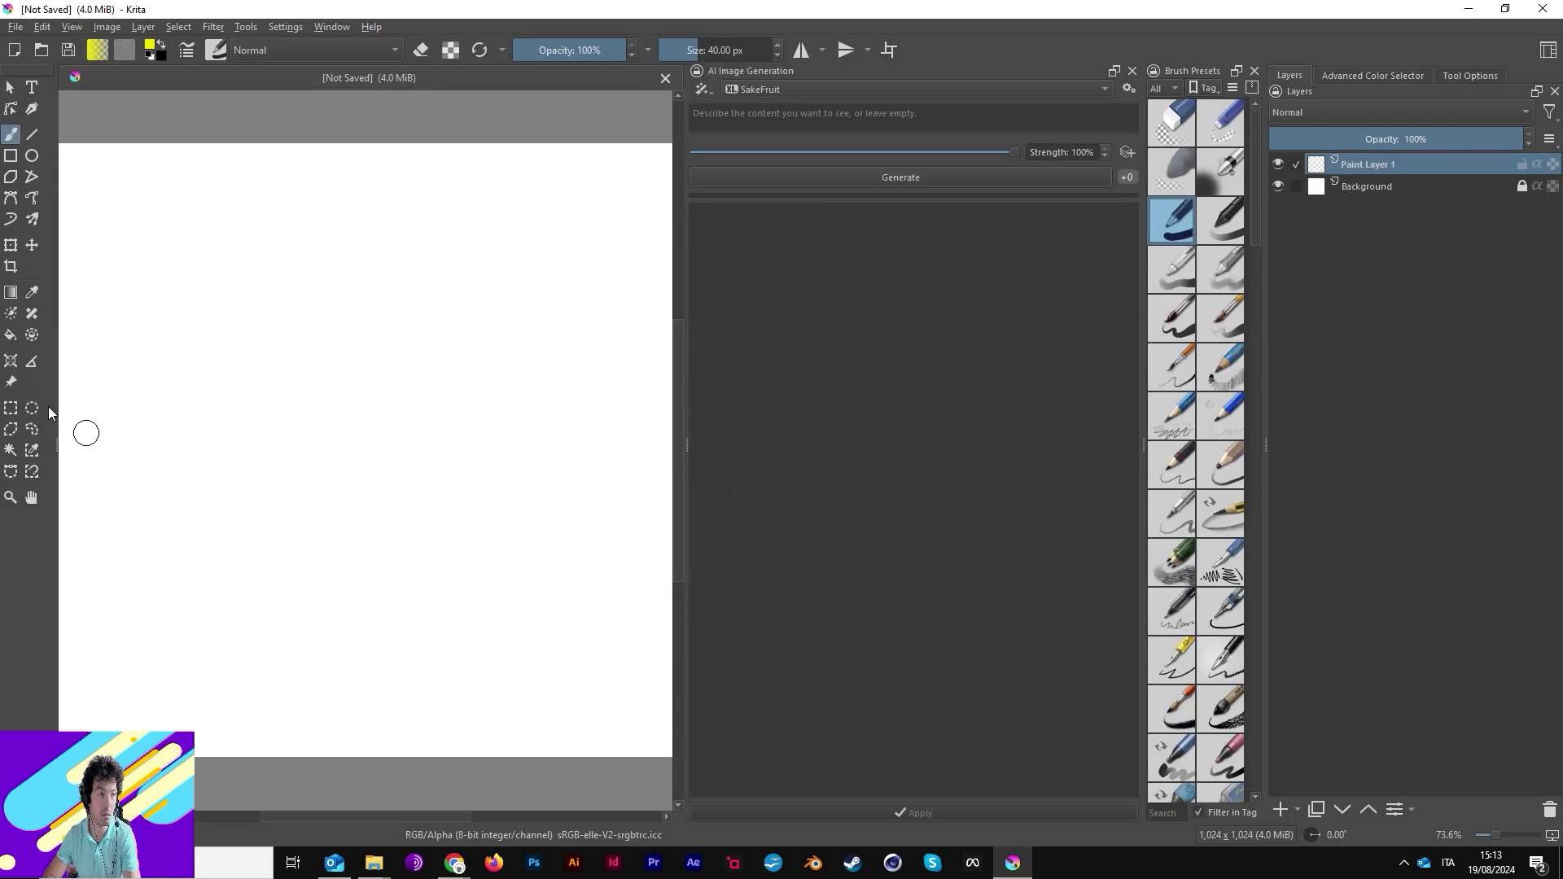
mouse_move(687, 440)
left_mouse_down()
mouse_move(751, 437)
mouse_move(715, 440)
left_mouse_up()
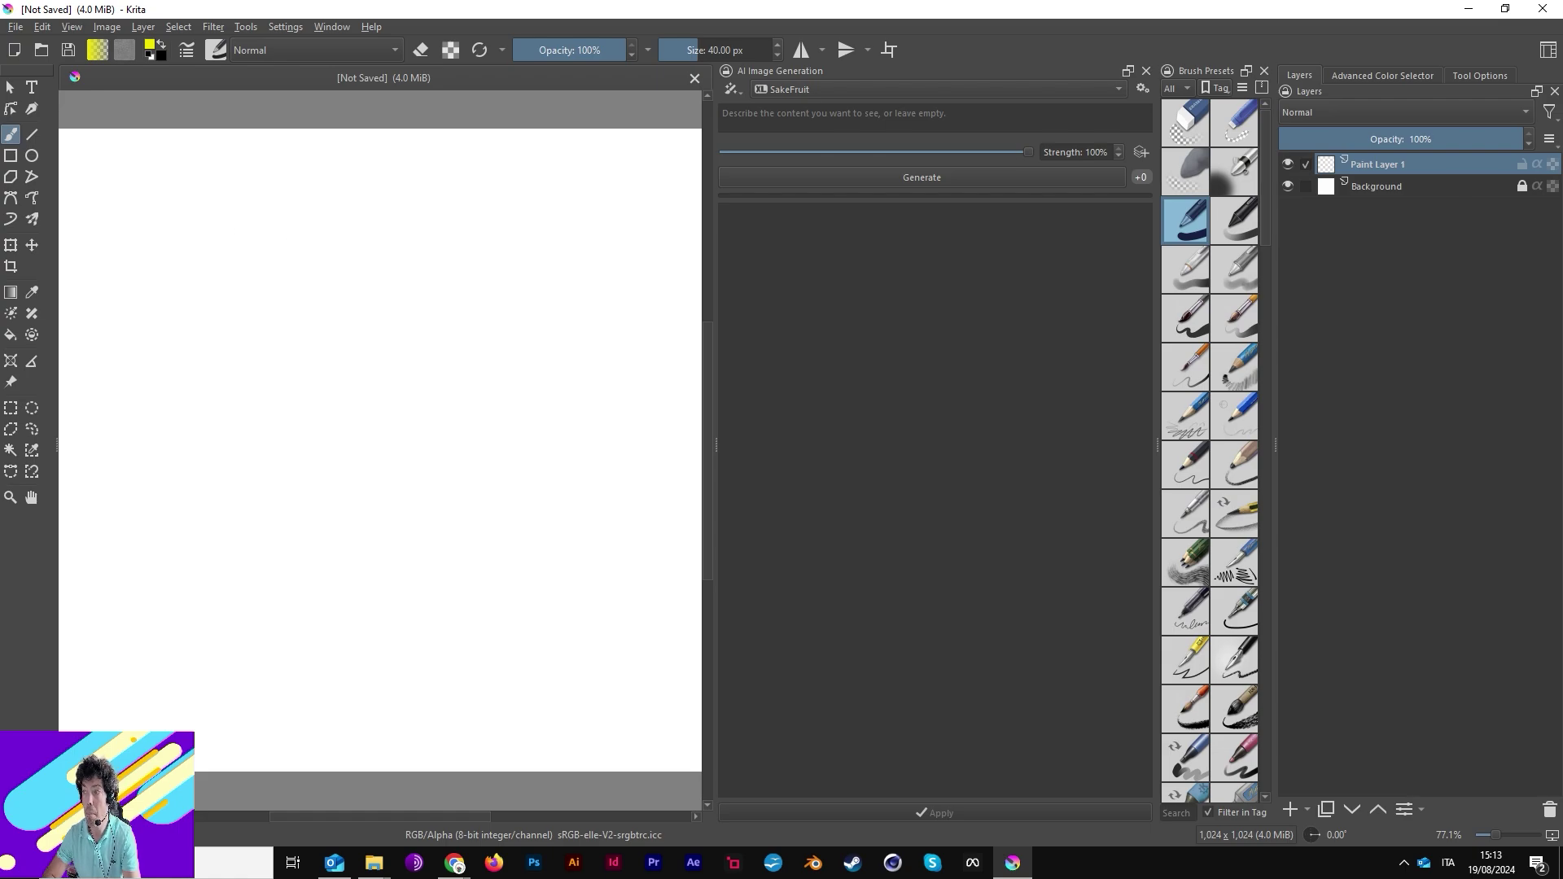
- Switch to the browser and review the krita-ai-diffusion version 1.22.0 release page on GitHub, from the download link to the assets
key("alt+Tab")
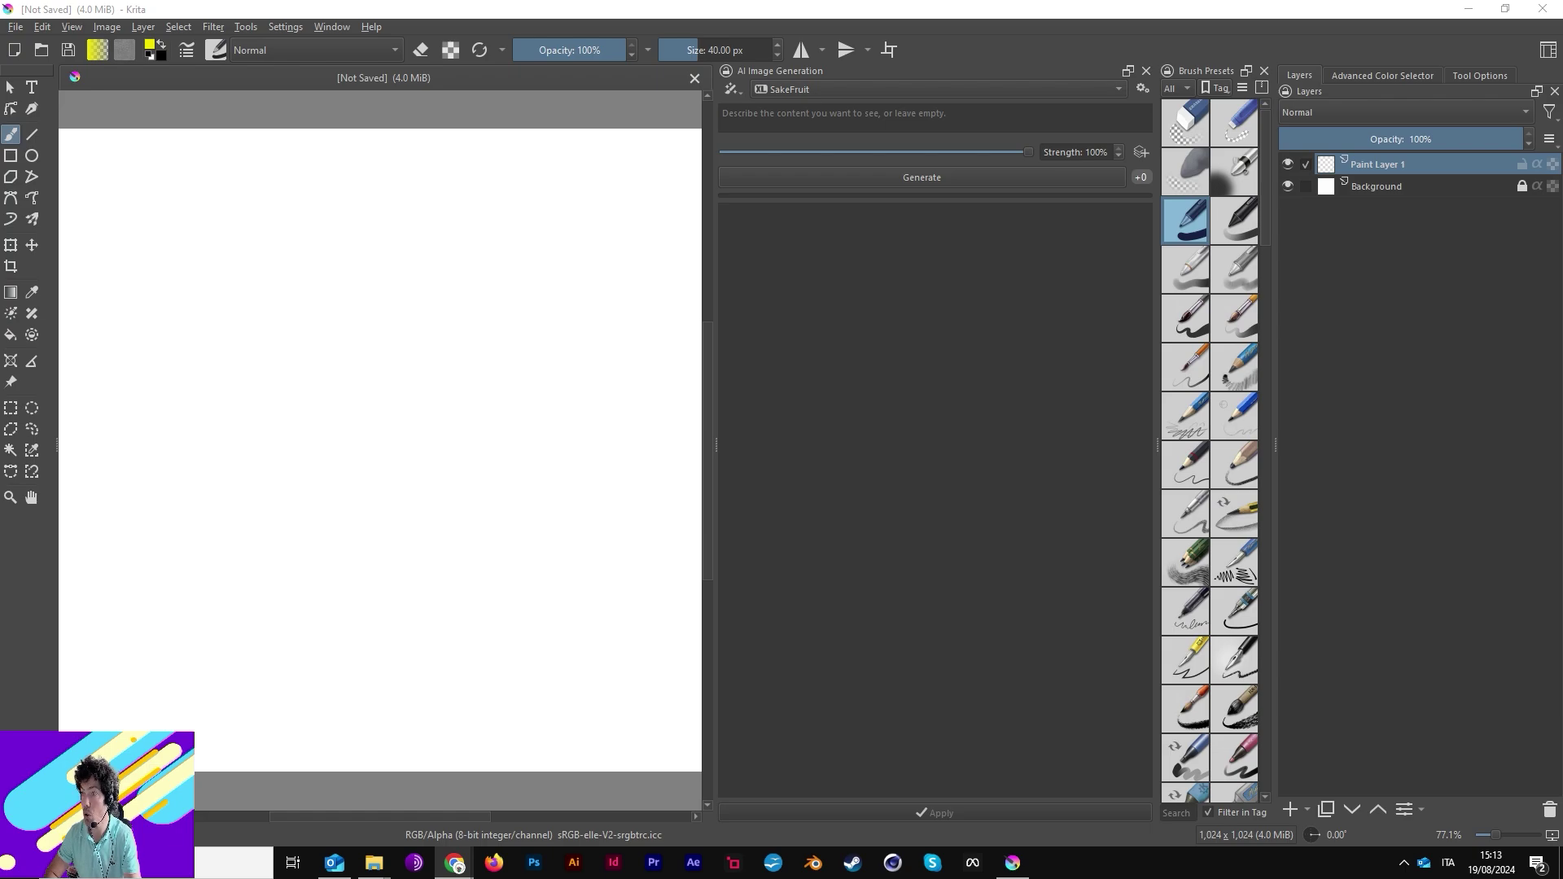
key("alt+Tab")
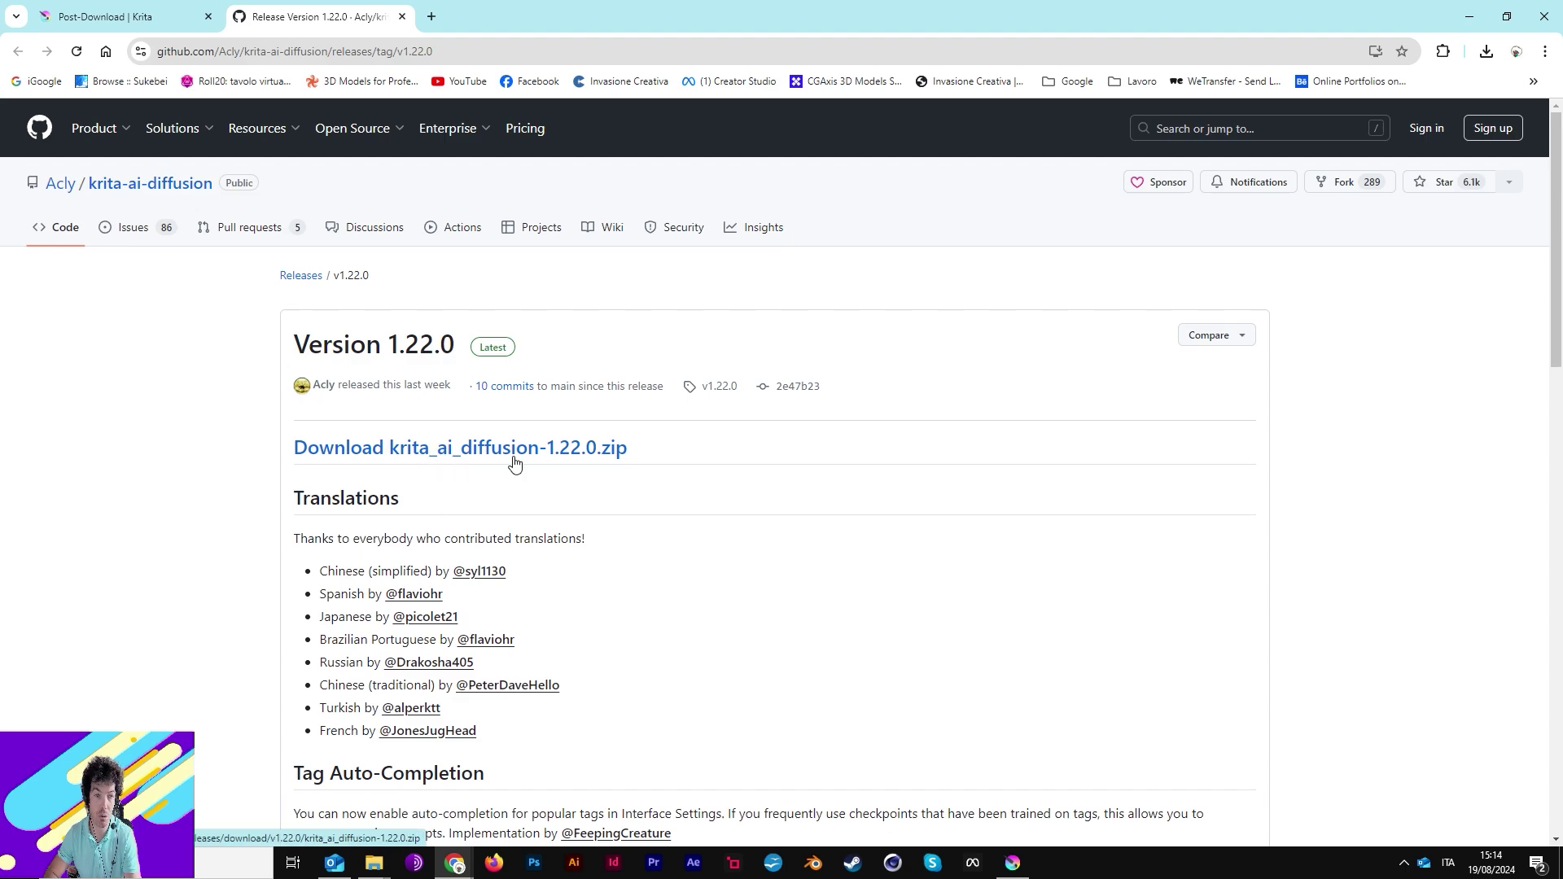
scroll(555, 418, "down", 7)
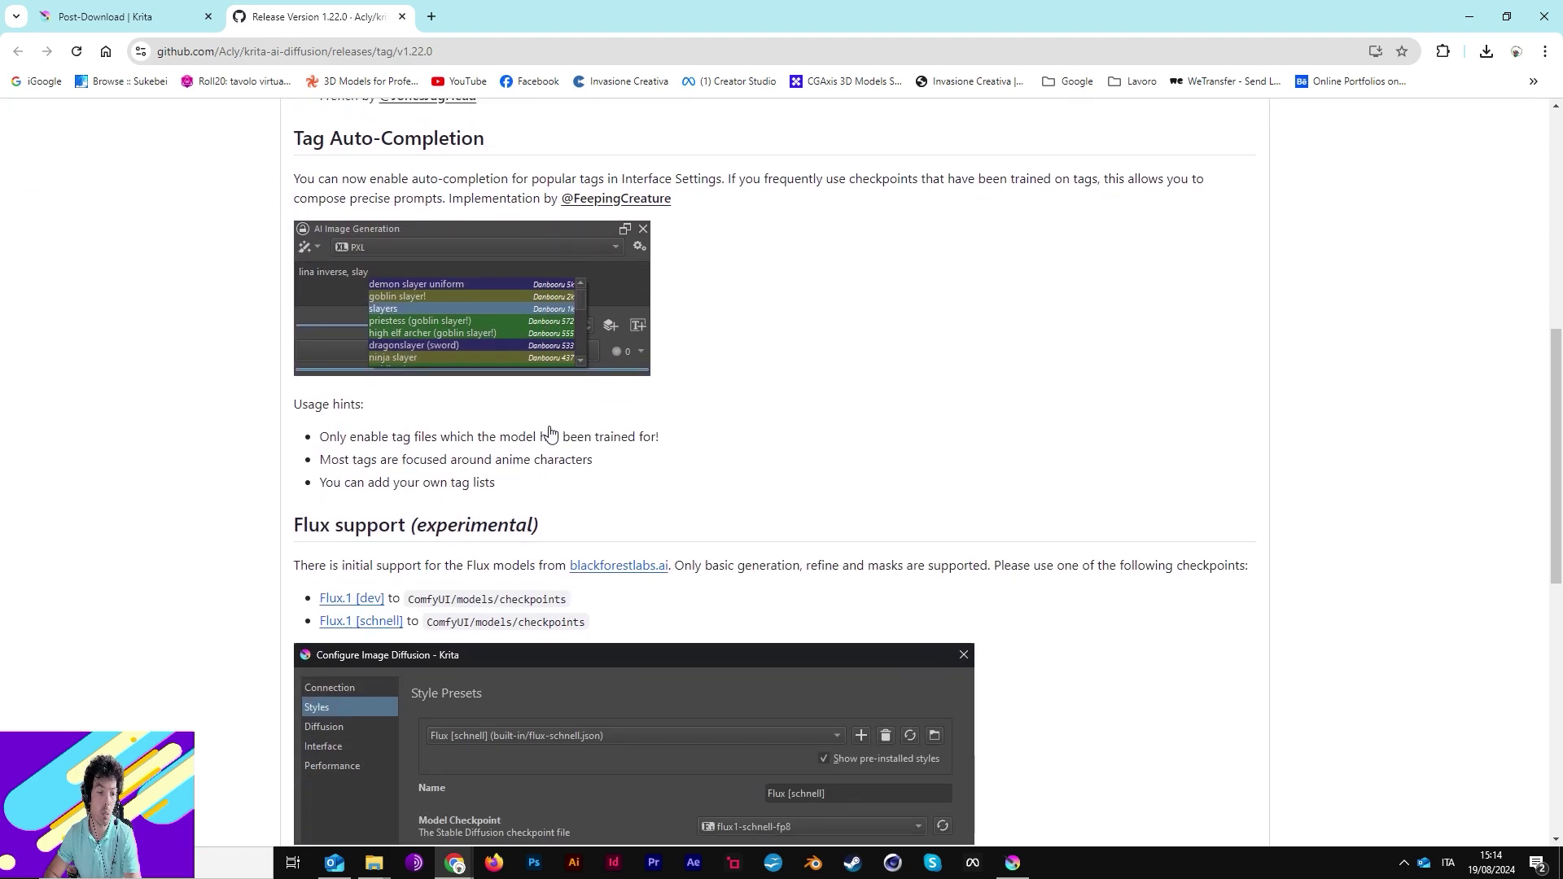
scroll(551, 432, "down", 9)
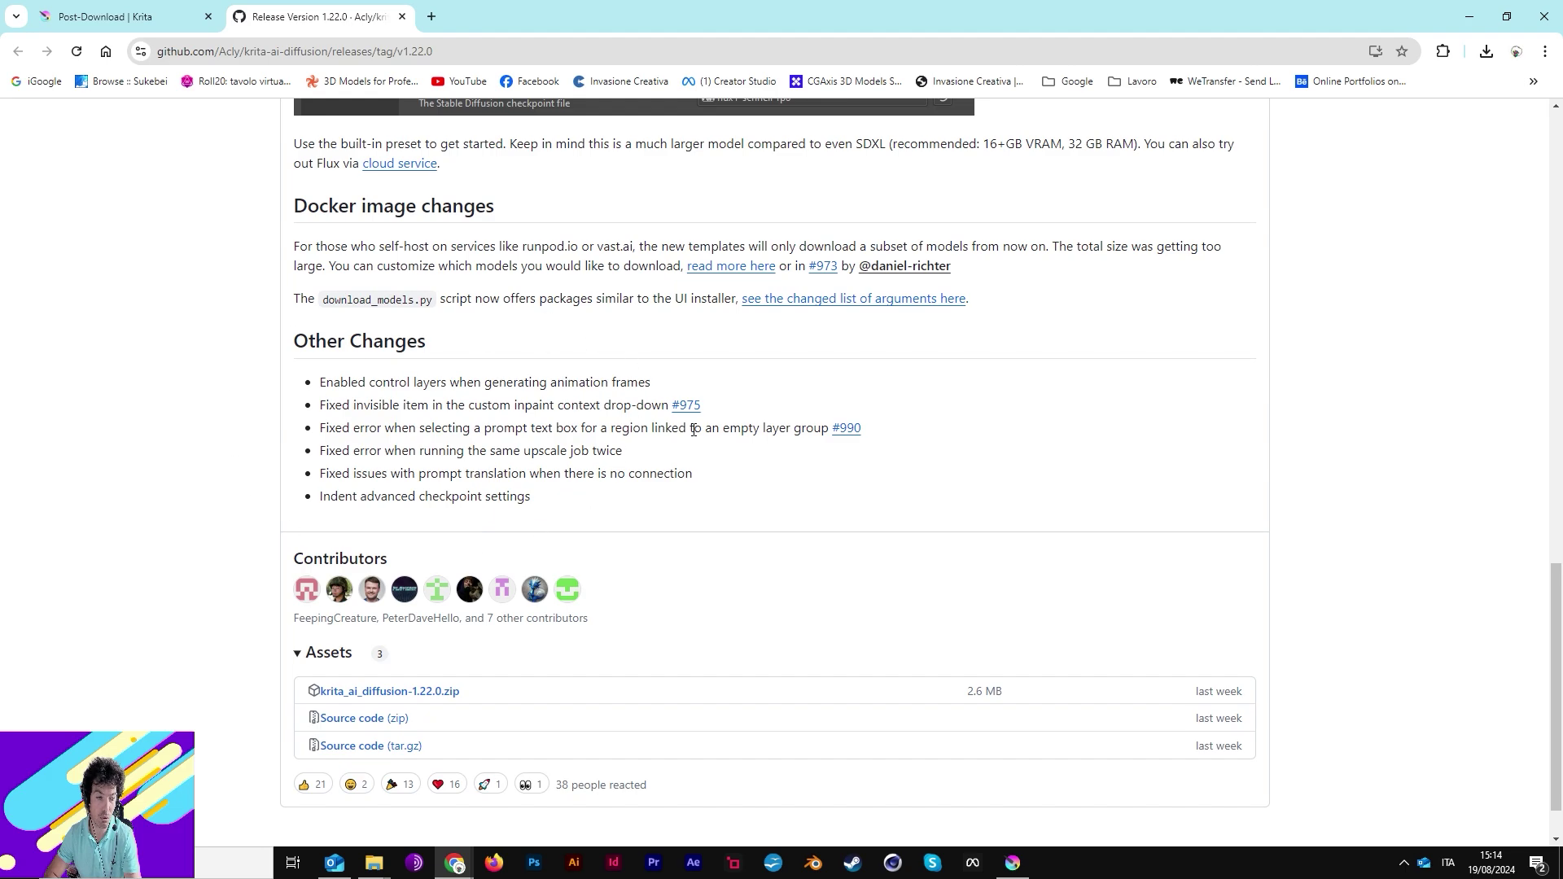
scroll(515, 420, "up", 9)
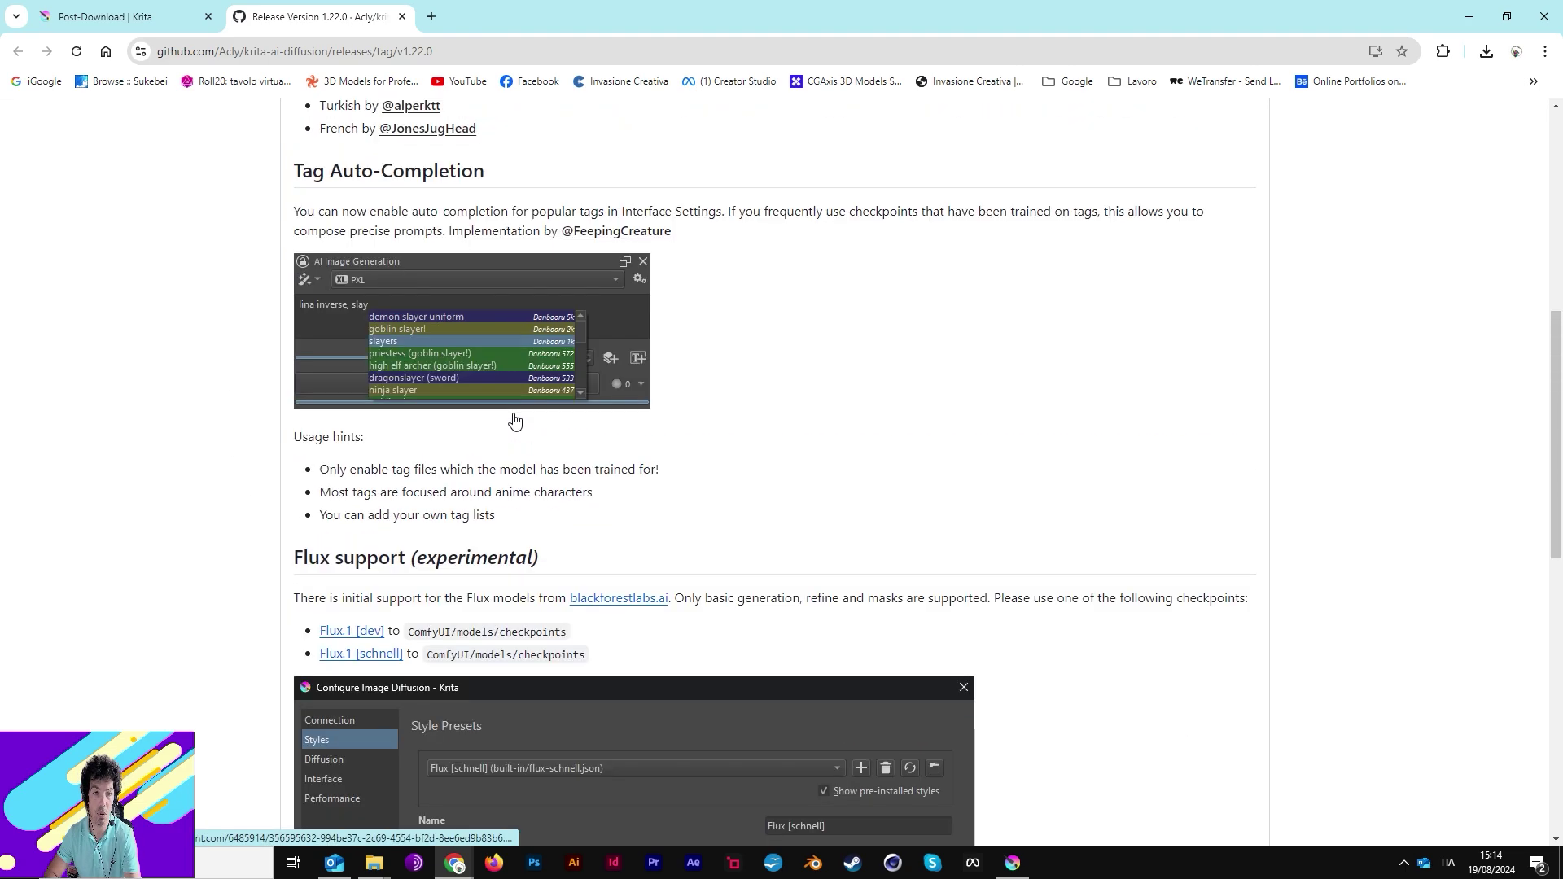
scroll(515, 421, "up", 7)
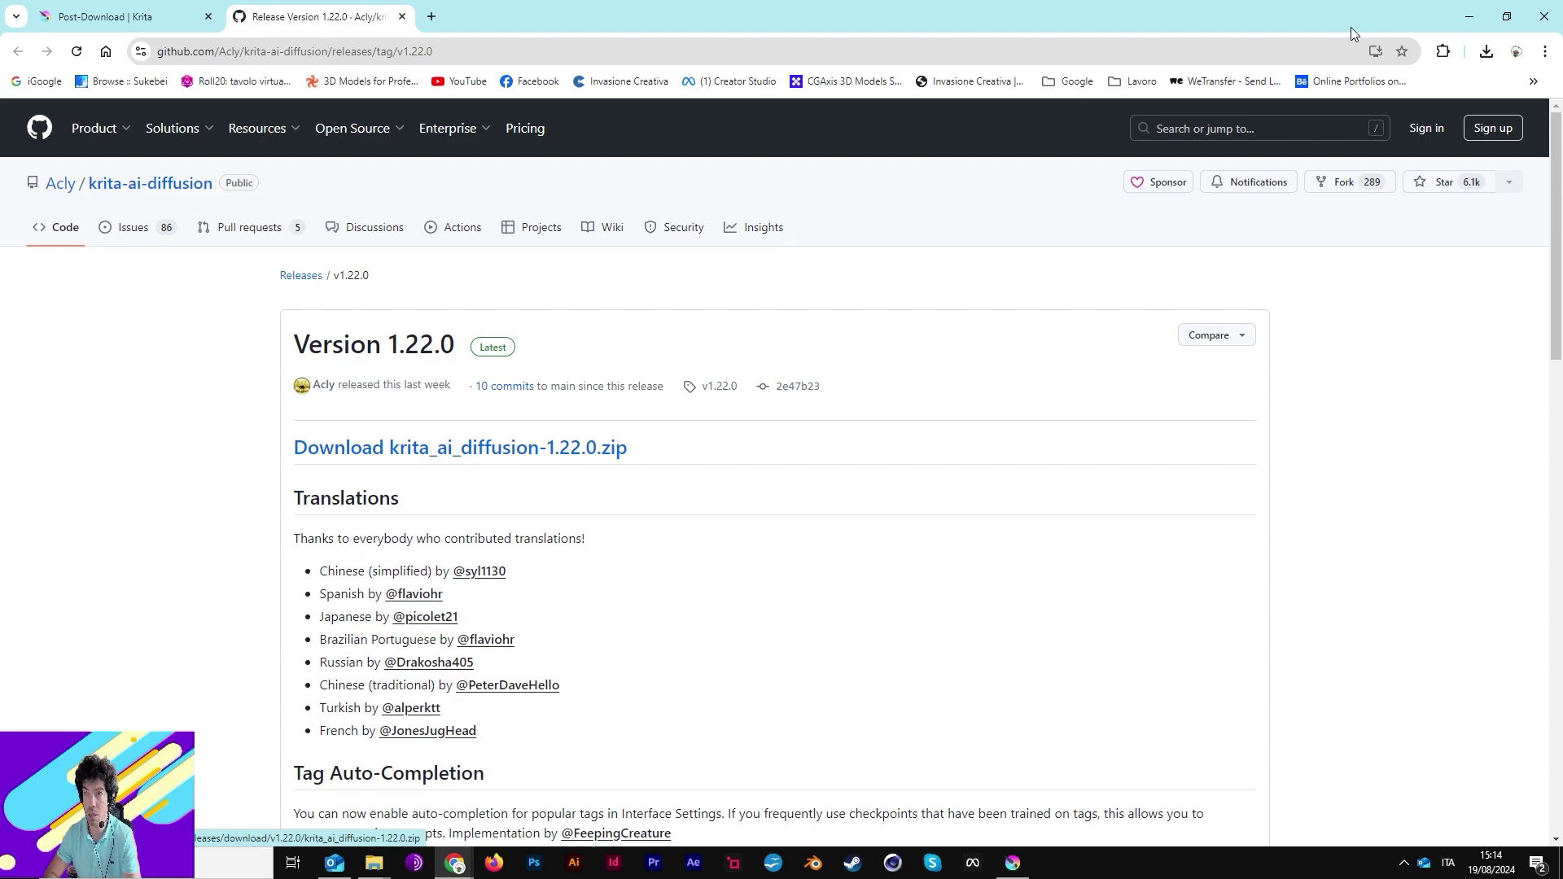
- Locate krita_ai_diffusion-1.22.0.zip in the Downloads folder and minimize the folder window
left_click(1487, 51)
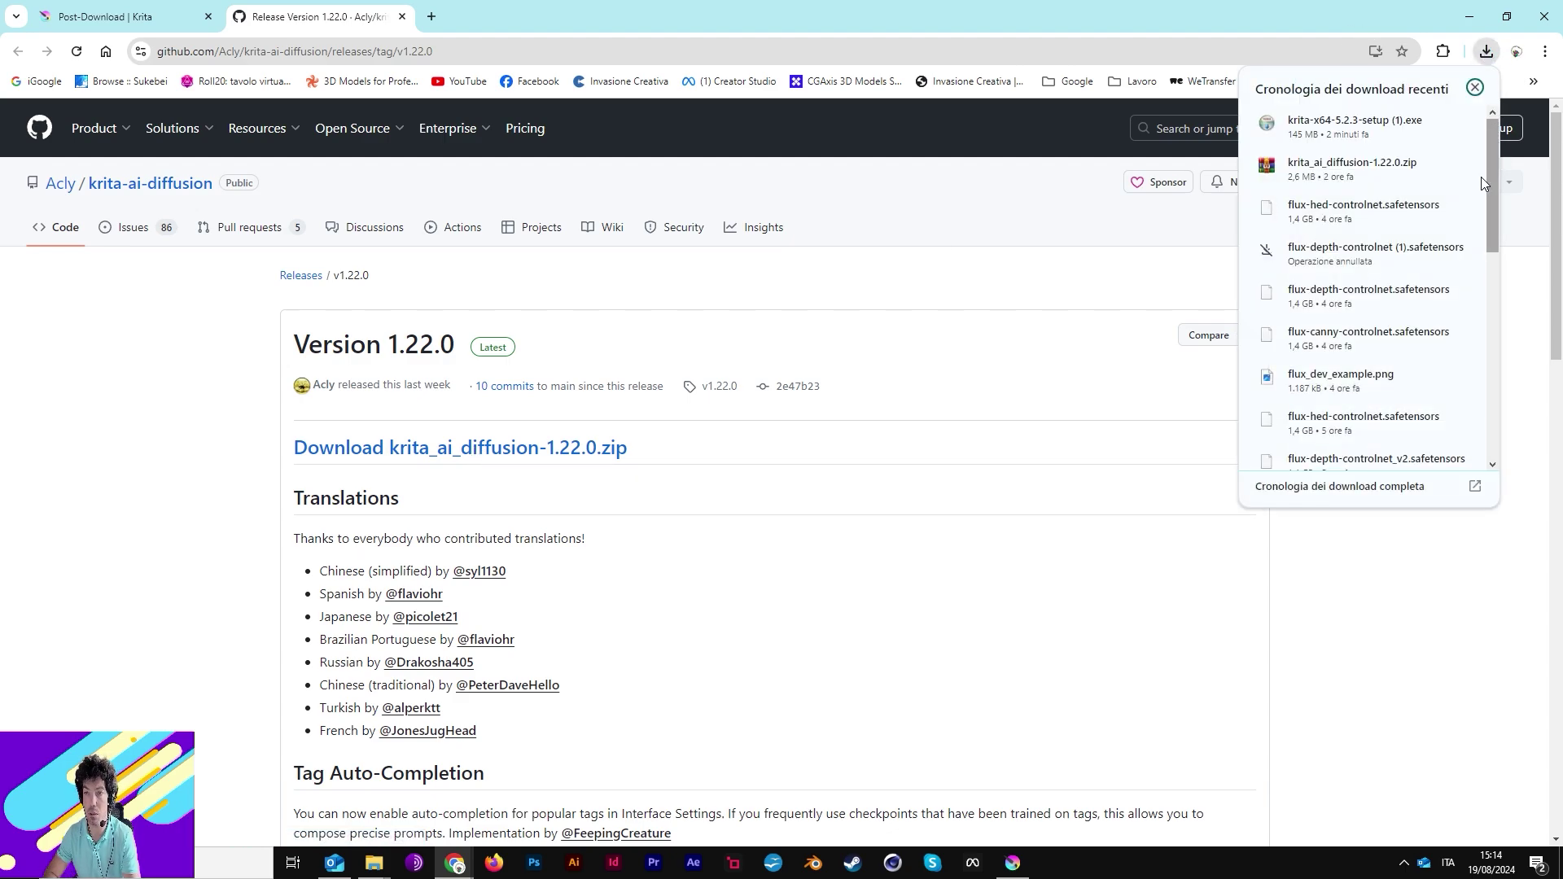
left_click(1427, 164)
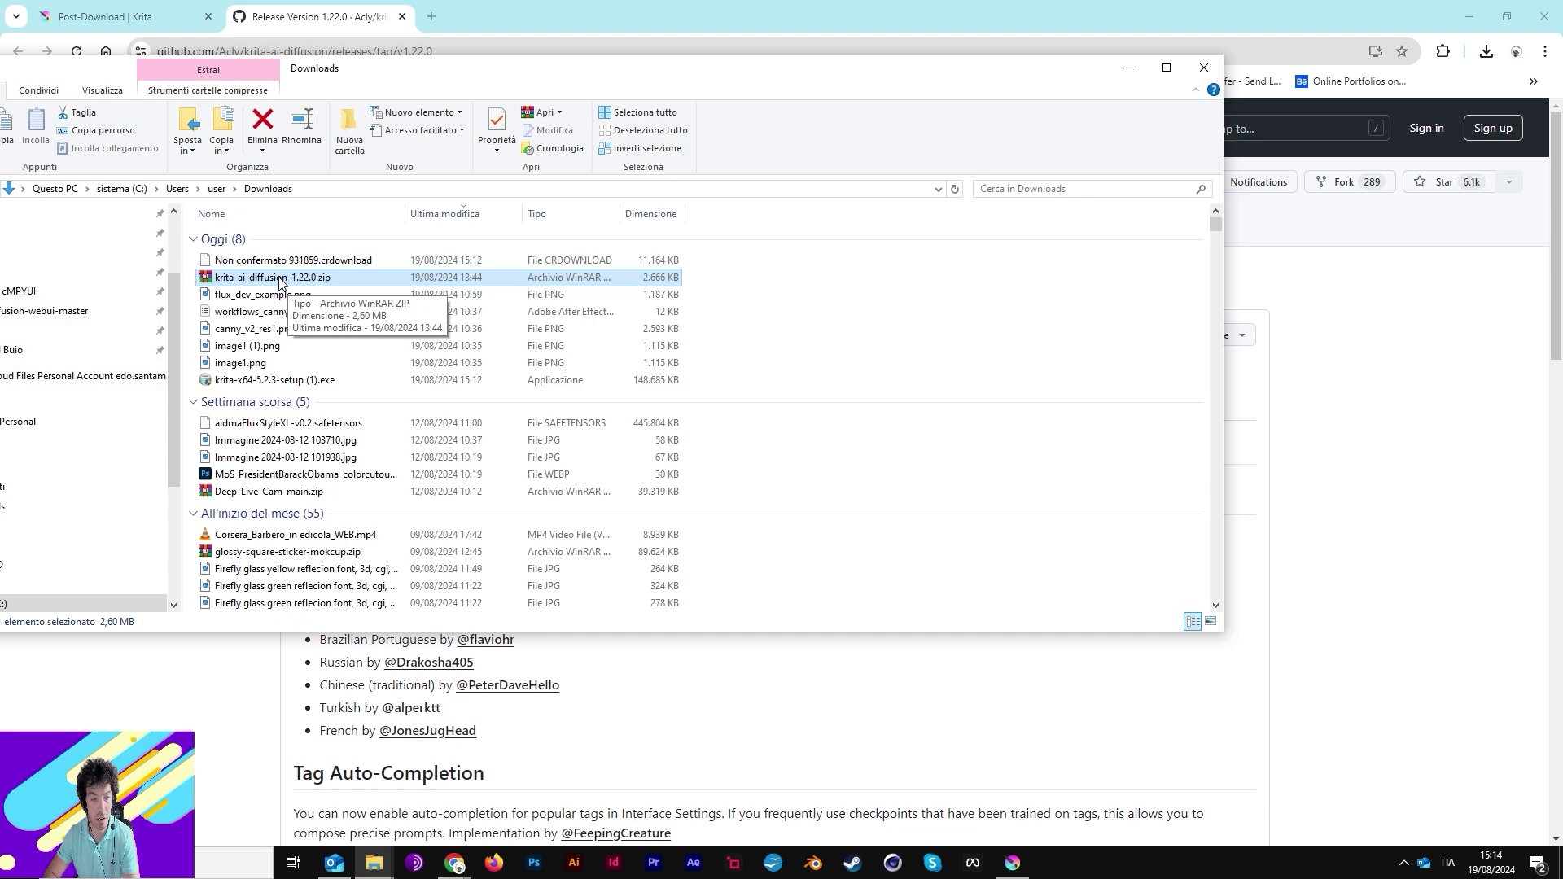
left_click(1128, 65)
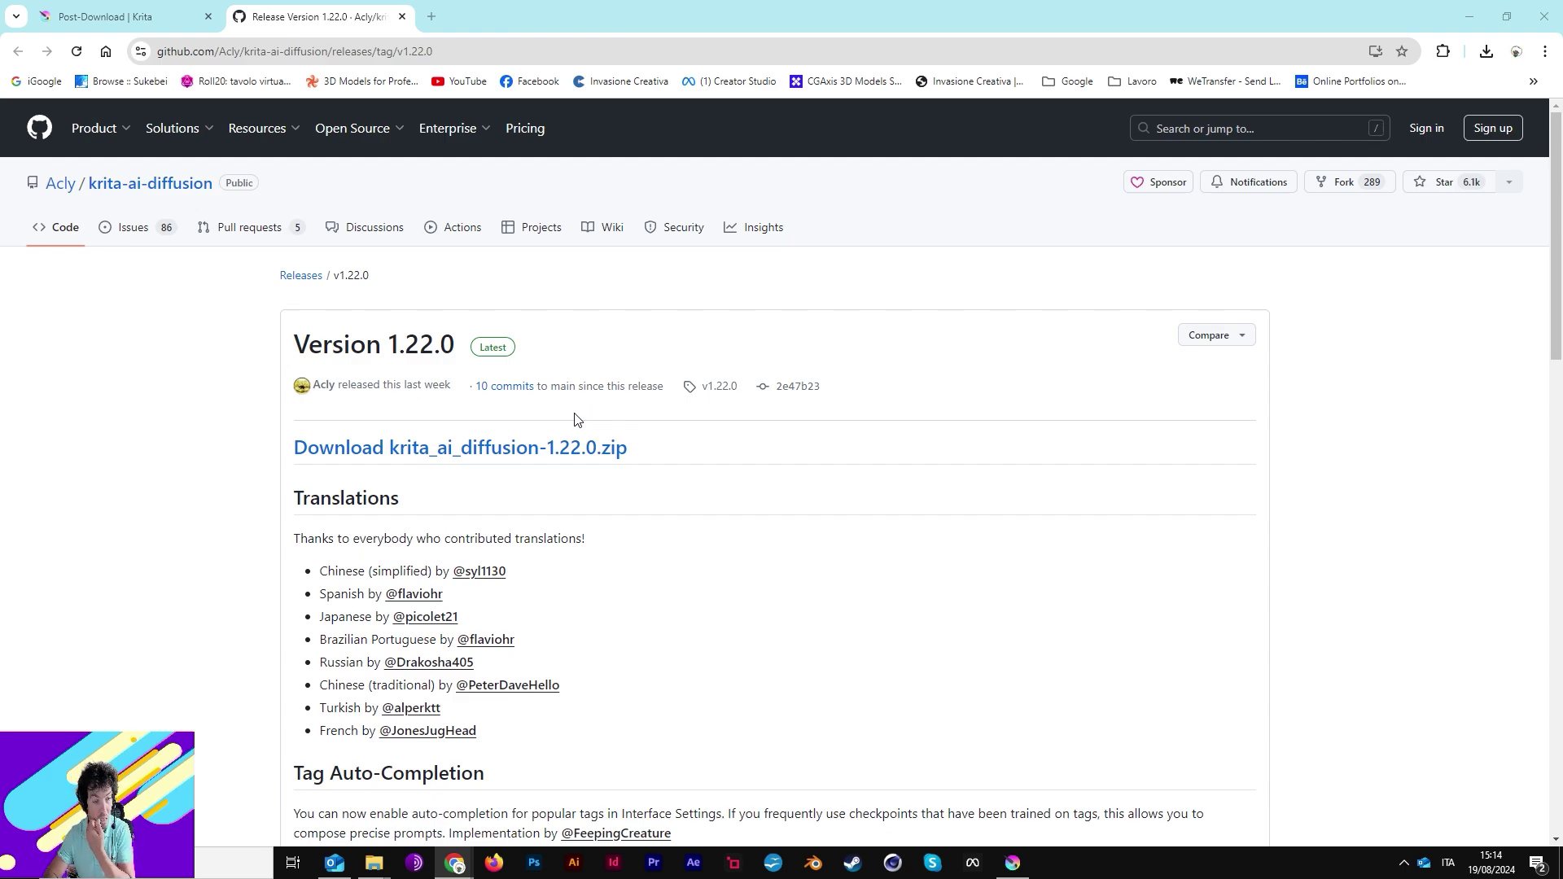
- Switch to Krita, select krita_ai_diffusion-1.22.0.zip from Downloads for a Python plugin import from file, and cancel the import
left_click(1013, 863)
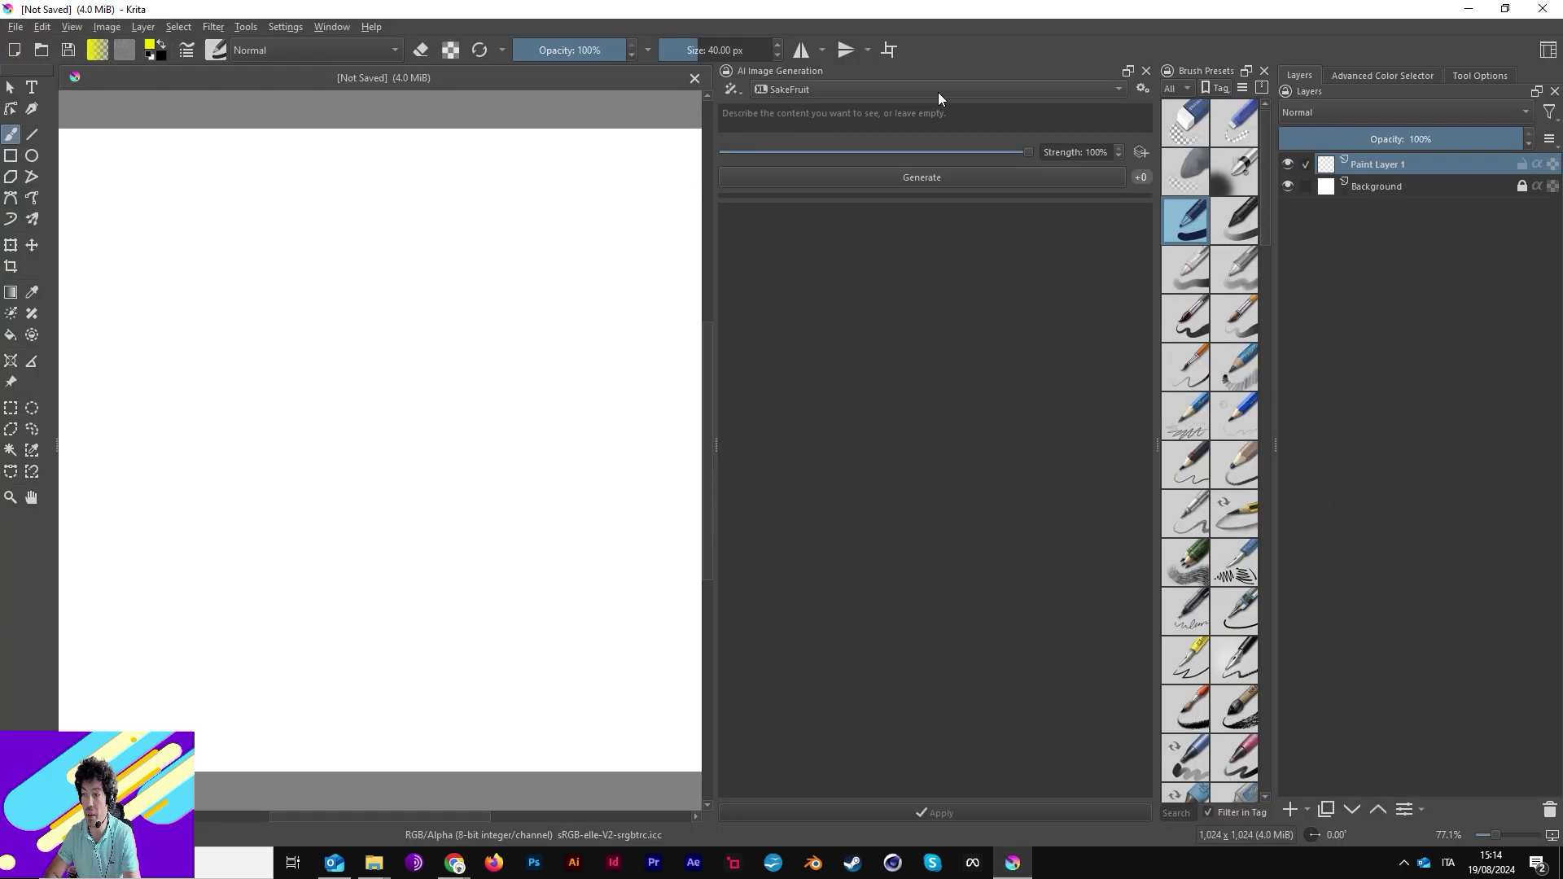
left_click(242, 30)
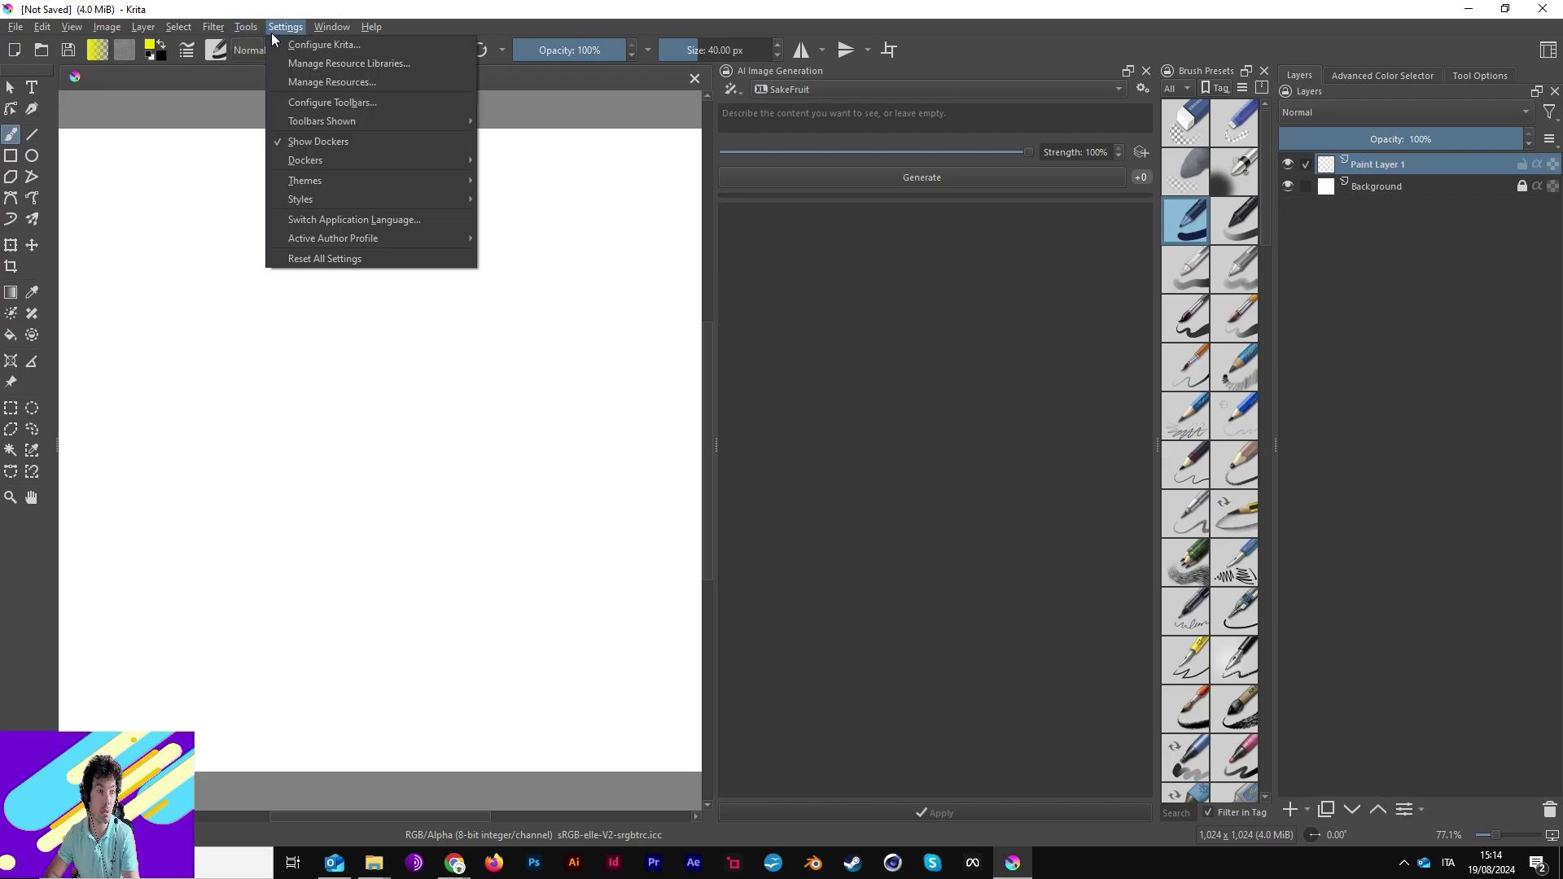
mouse_move(241, 41)
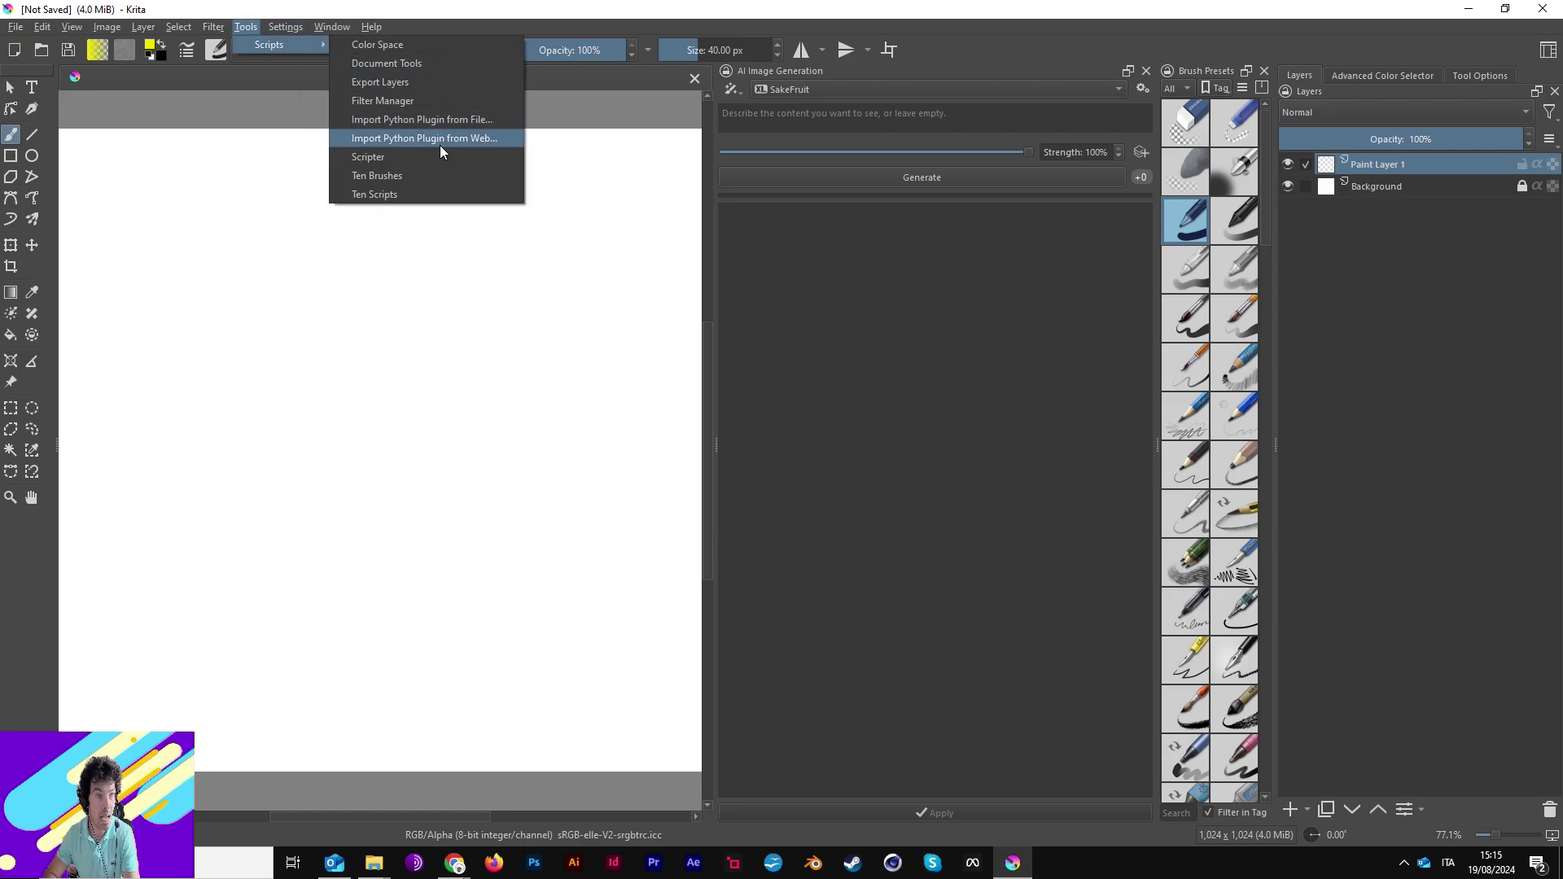
left_click(424, 122)
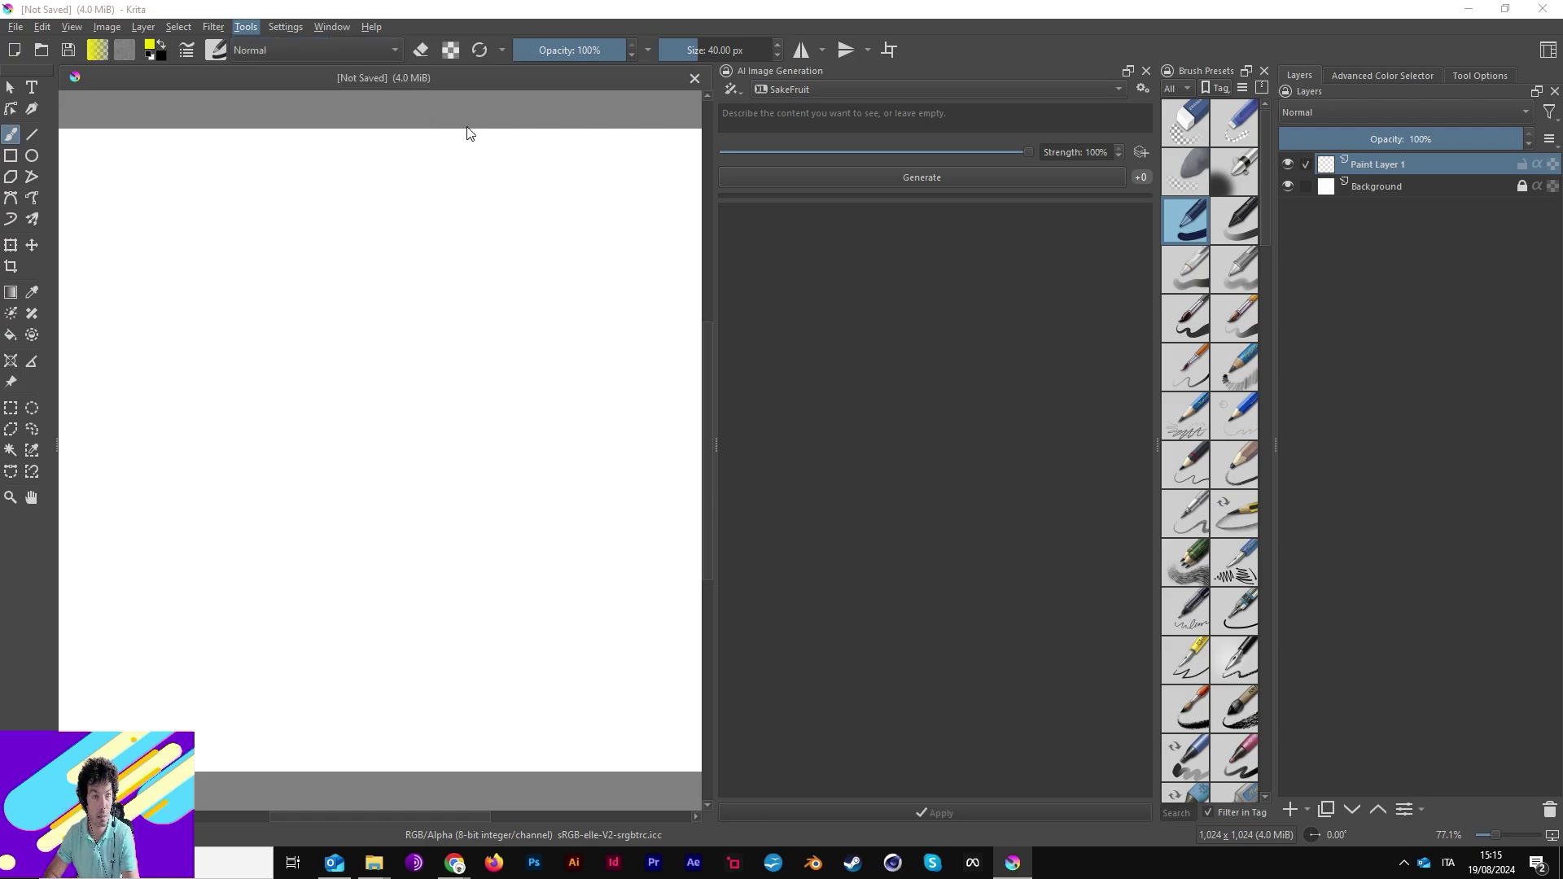
left_click(64, 161)
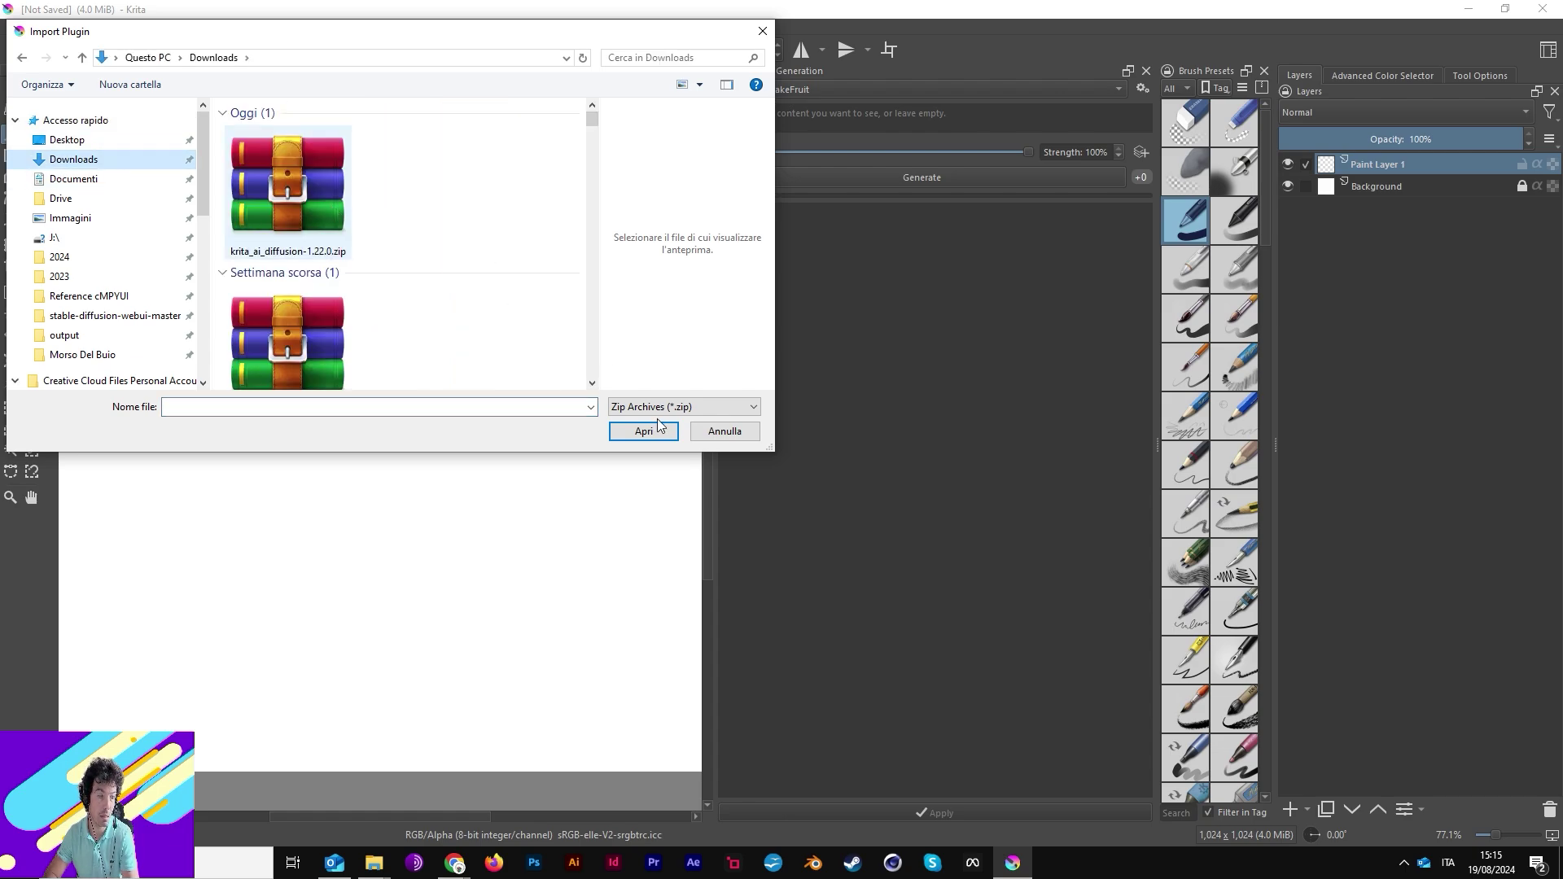
left_click(303, 132)
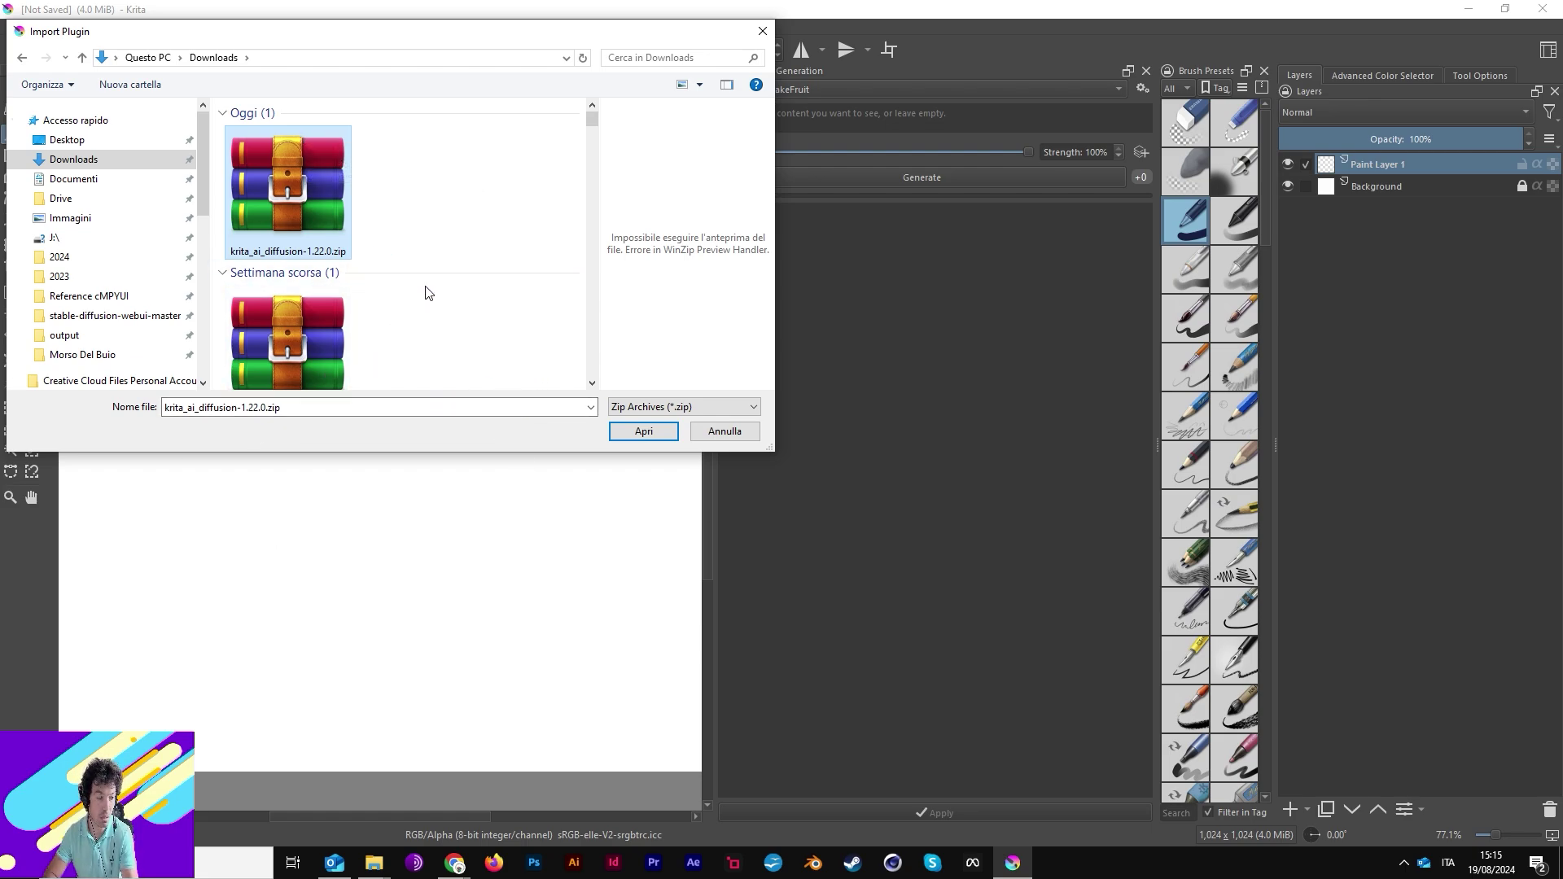
left_click(725, 432)
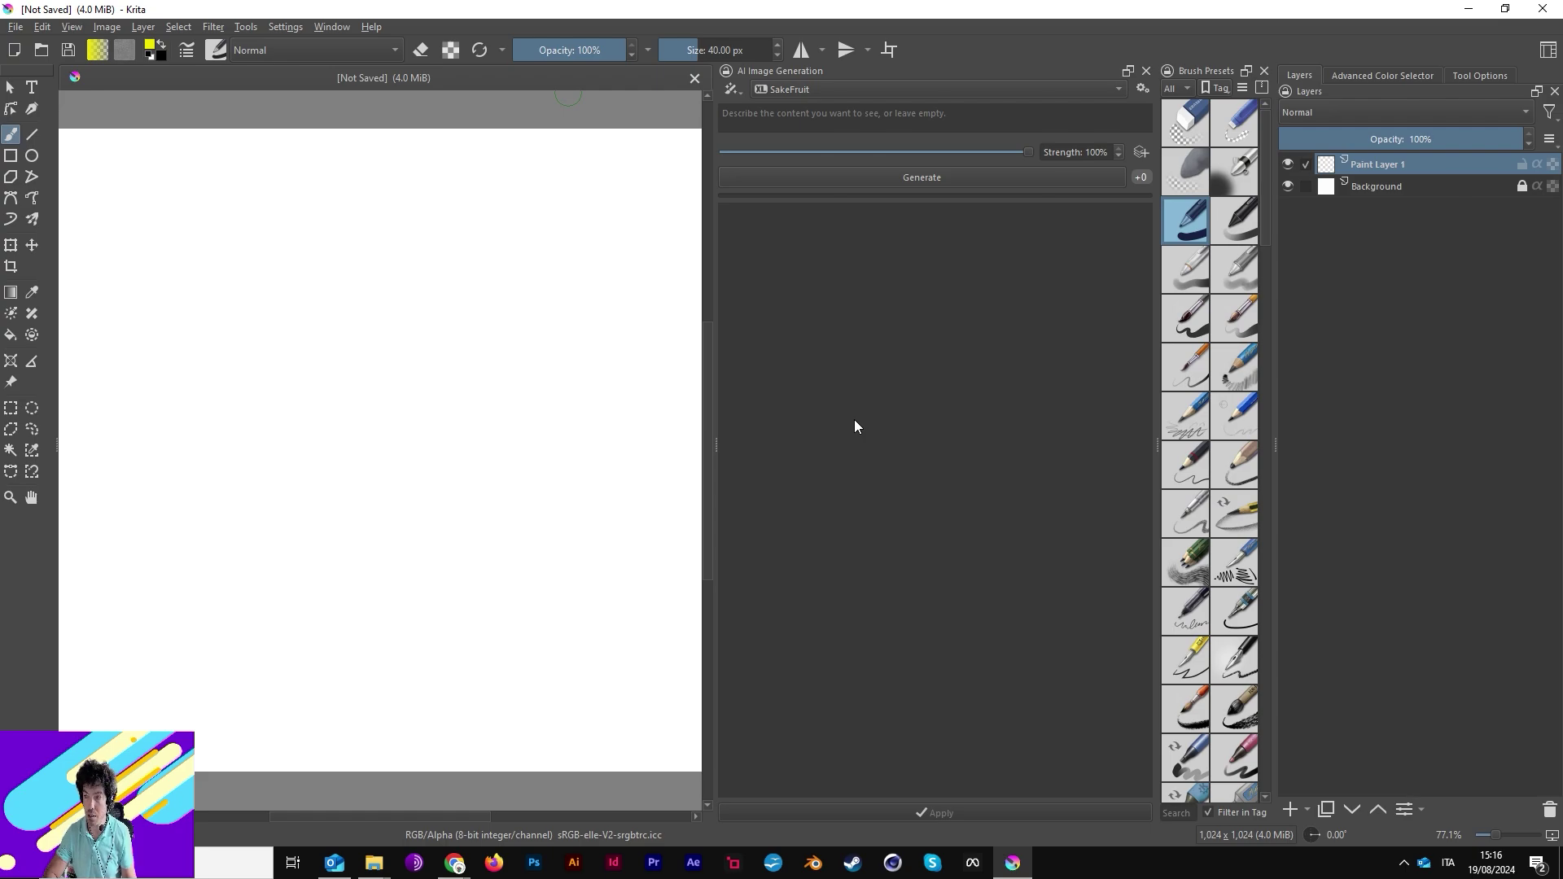
- Look up the Dockers entry in the settings, dismiss it and widen the canvas area slightly next to the AI Image Generation docker
left_click(283, 29)
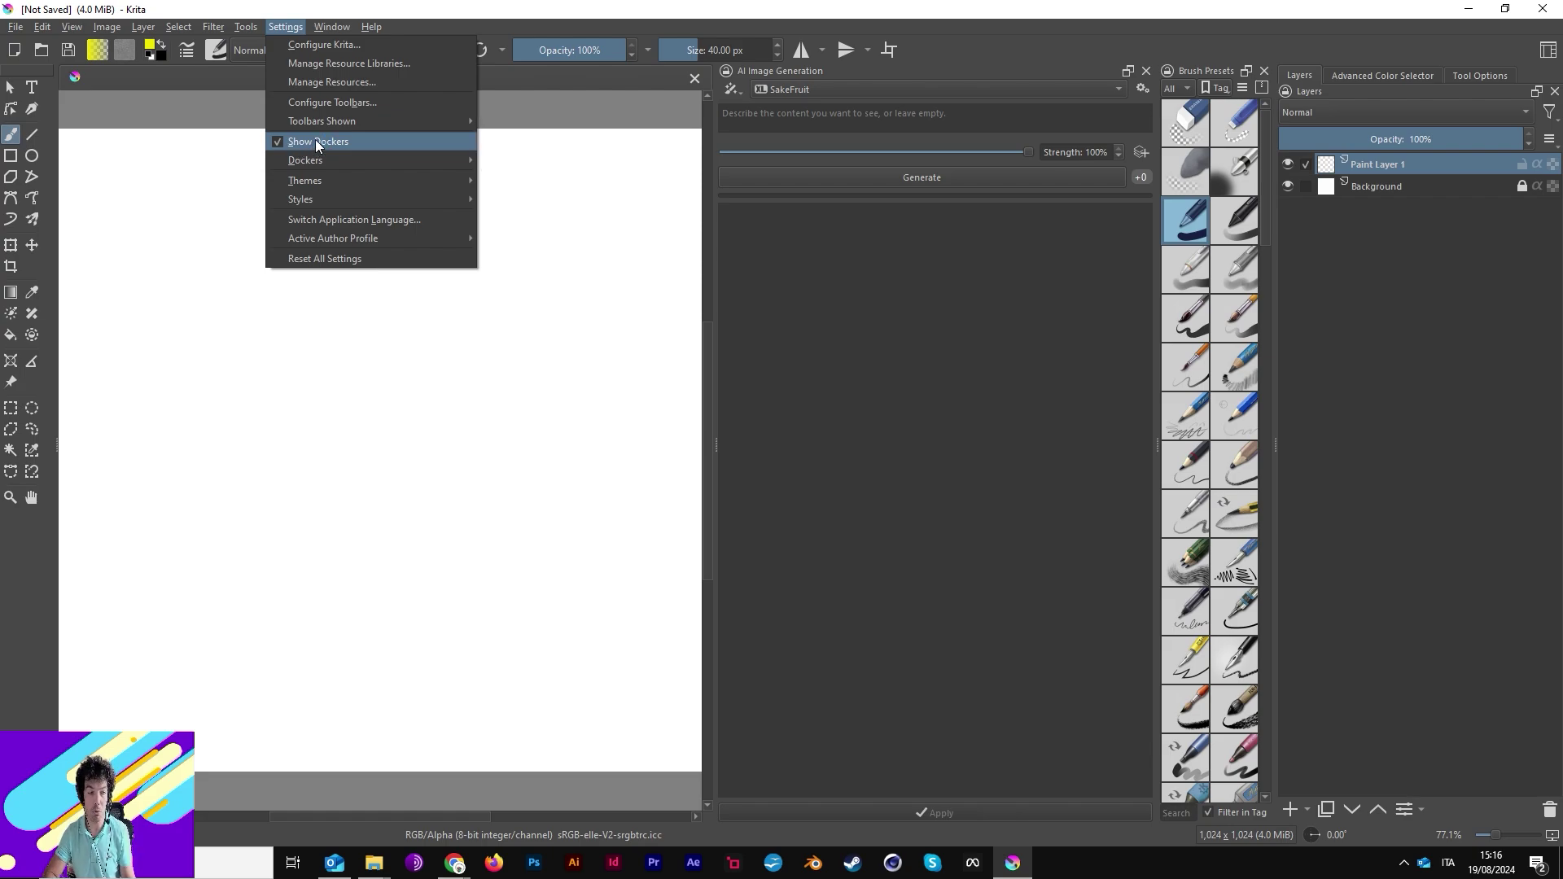
mouse_move(307, 161)
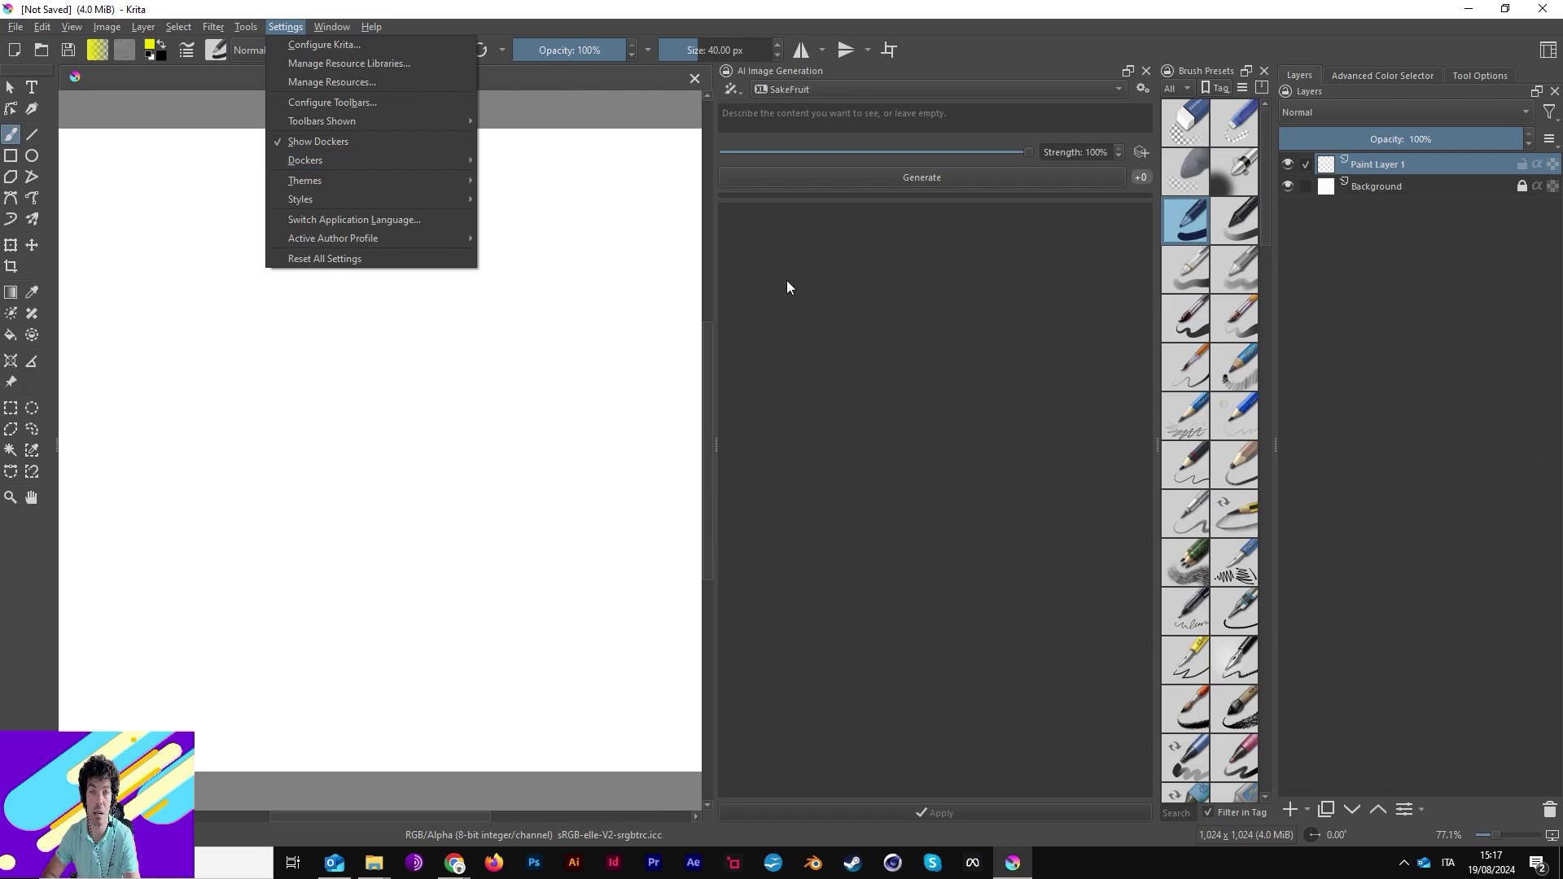
left_click(1040, 53)
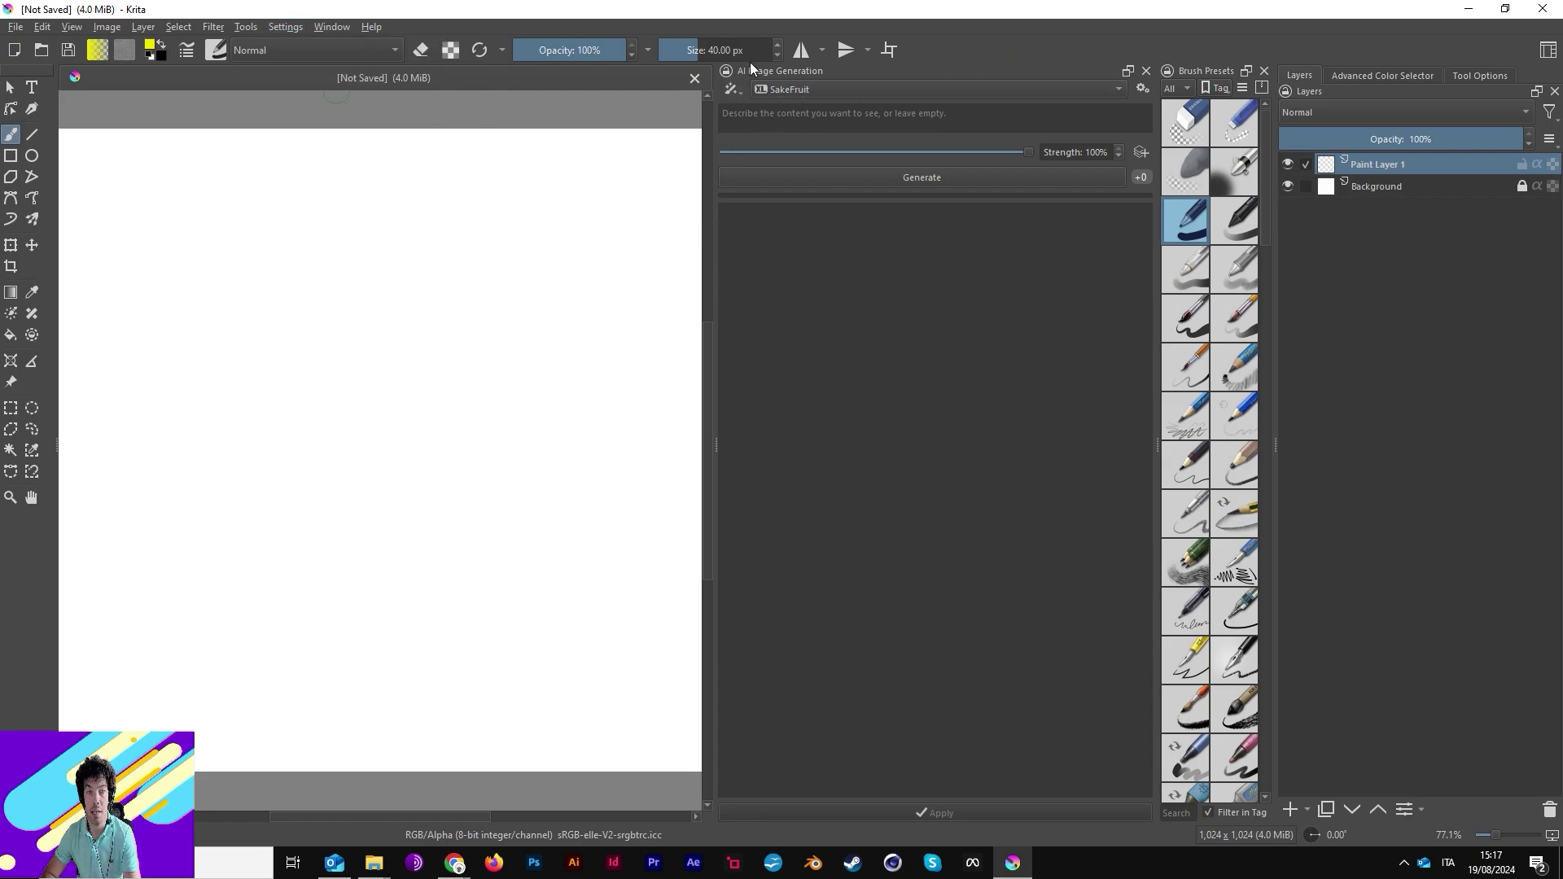
left_click_drag(712, 443, 757, 423)
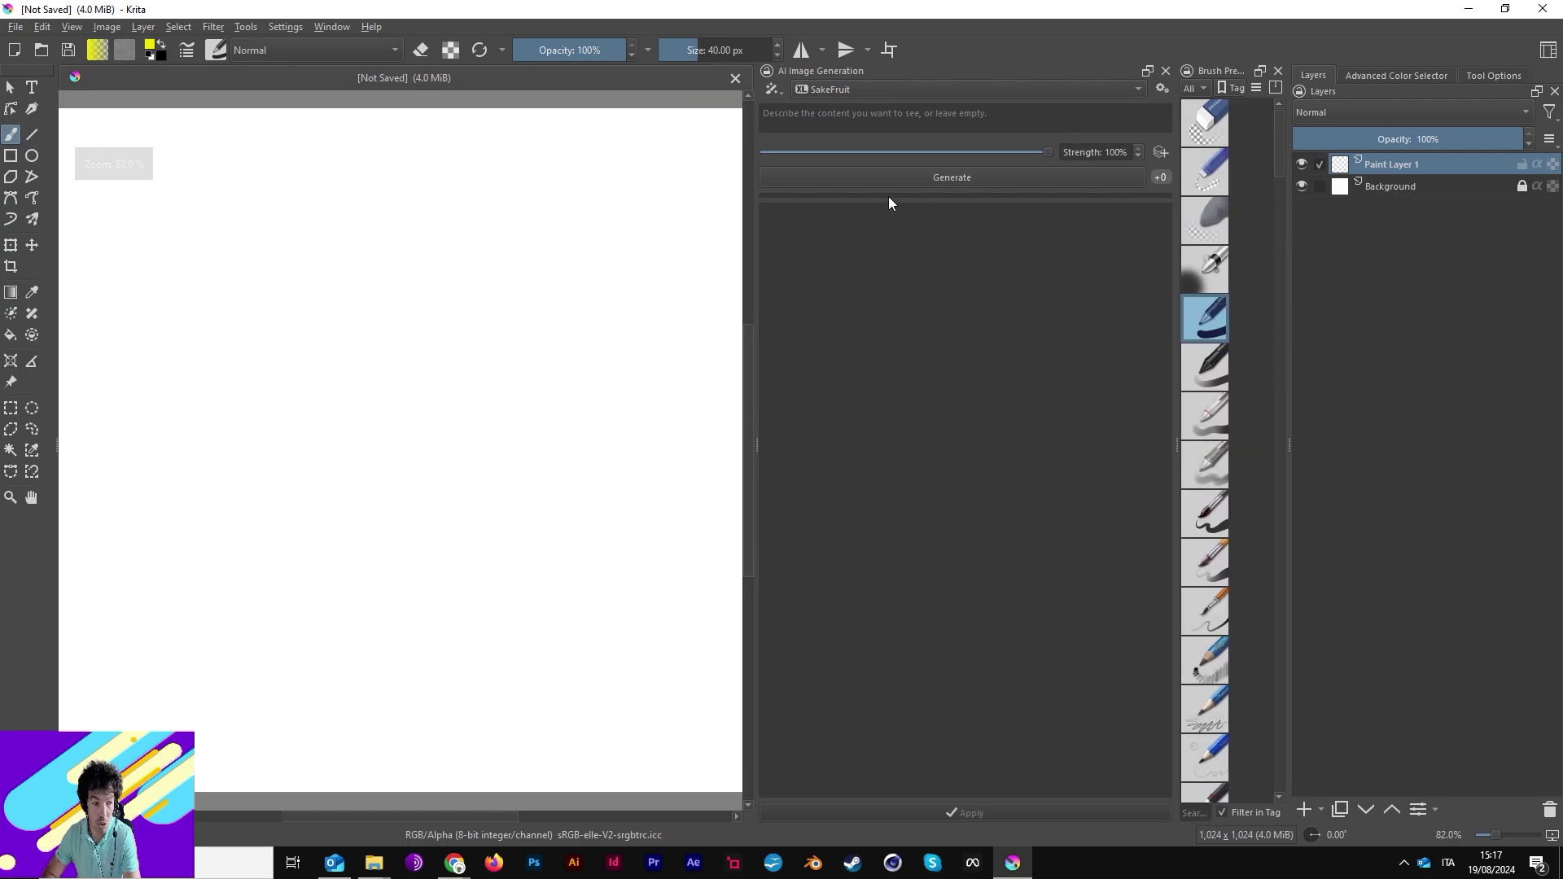
- Open the Image Diffusion configuration, view the Connection page's server settings and close the dialog
left_click(1162, 89)
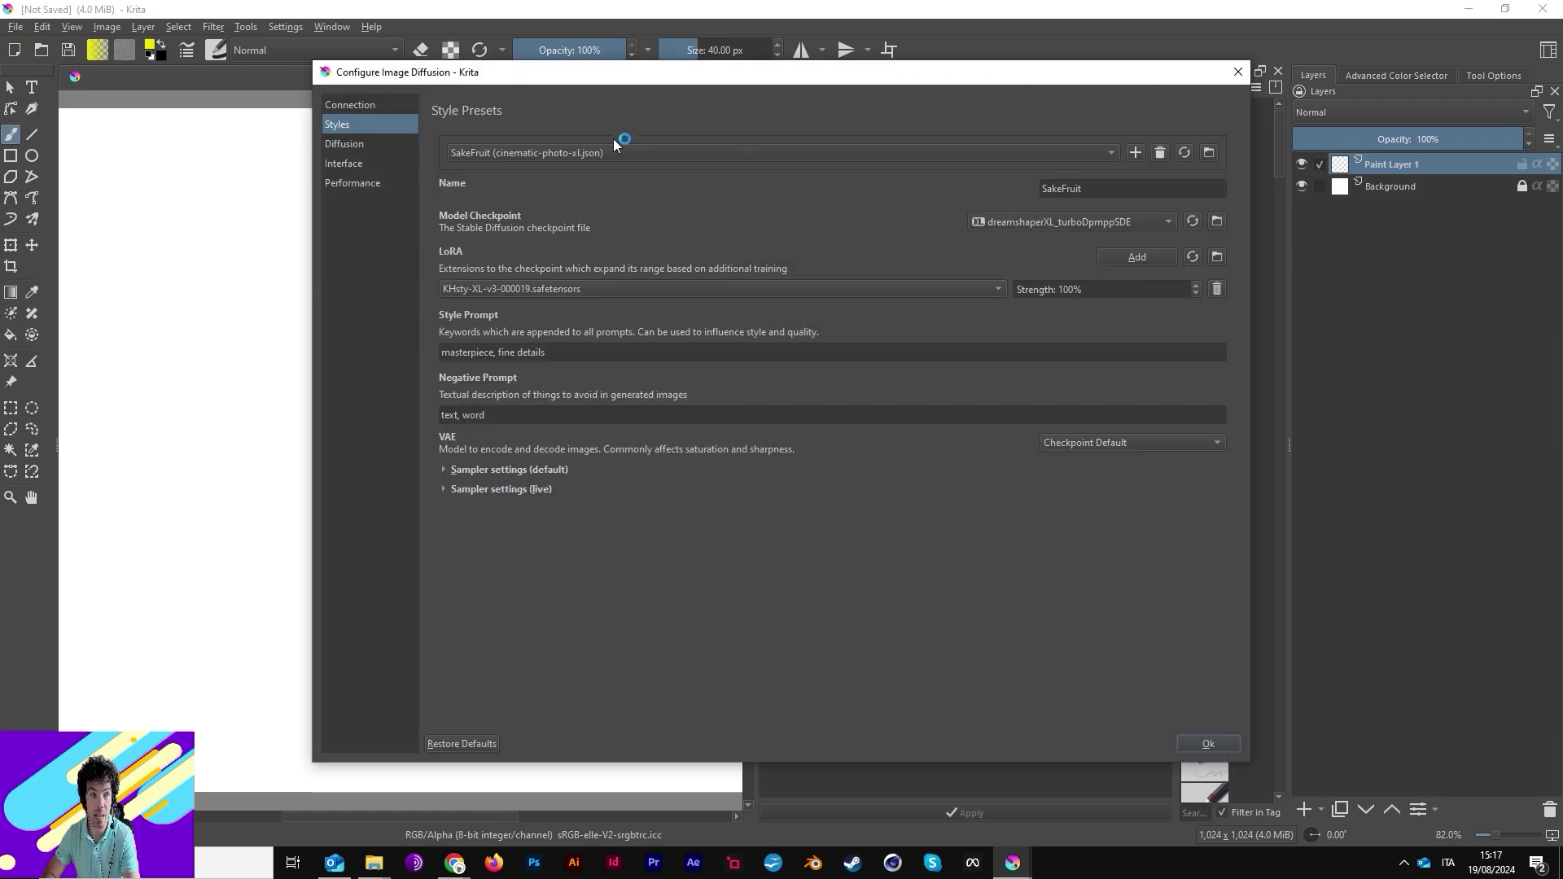
left_click(388, 111)
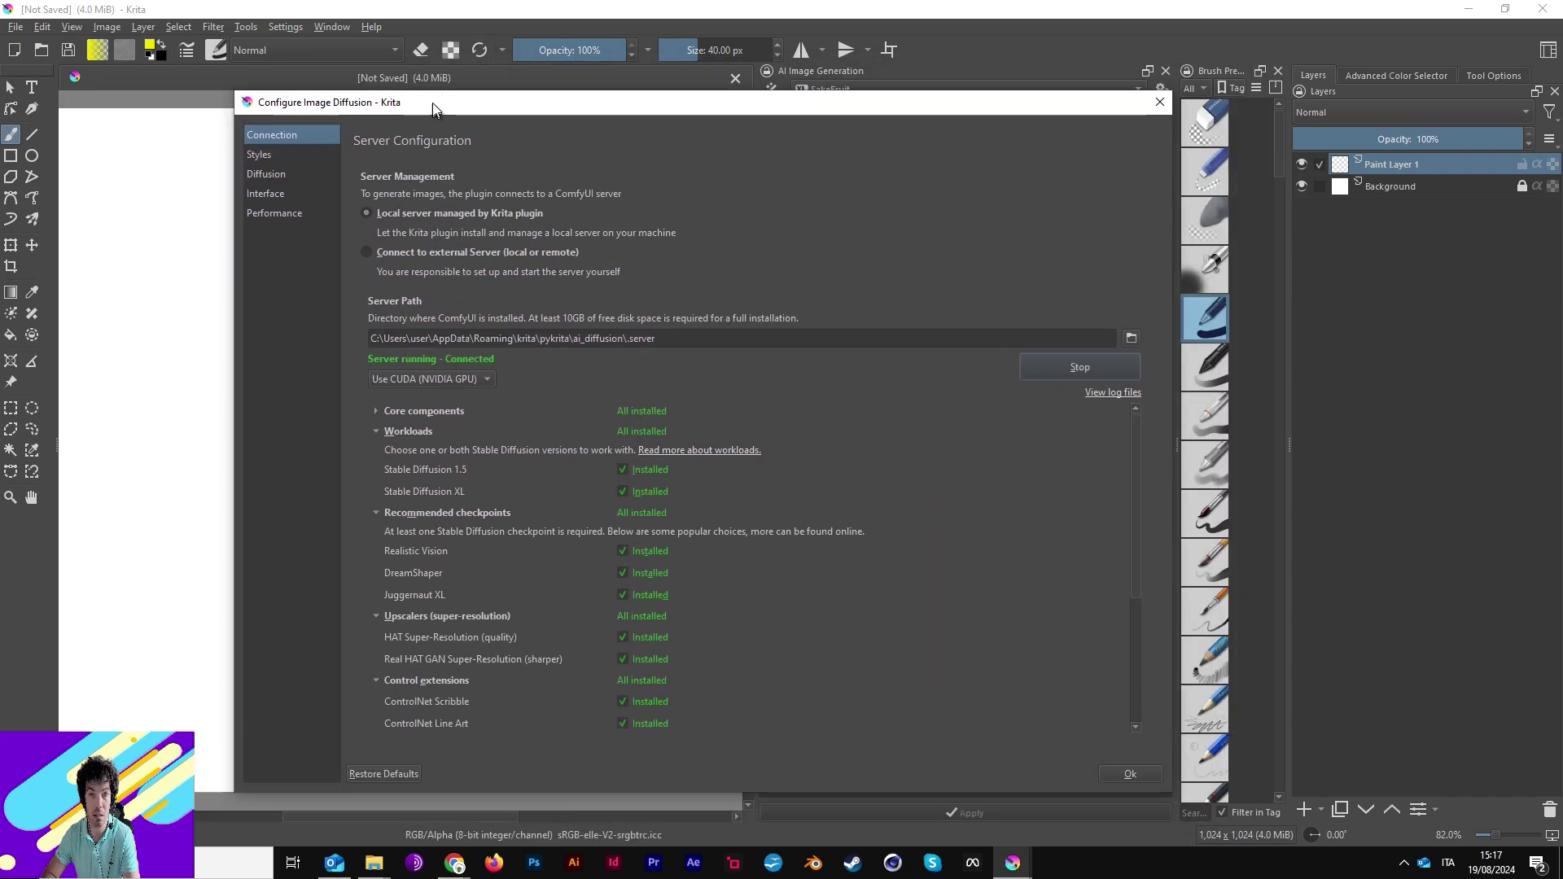
left_click(1238, 71)
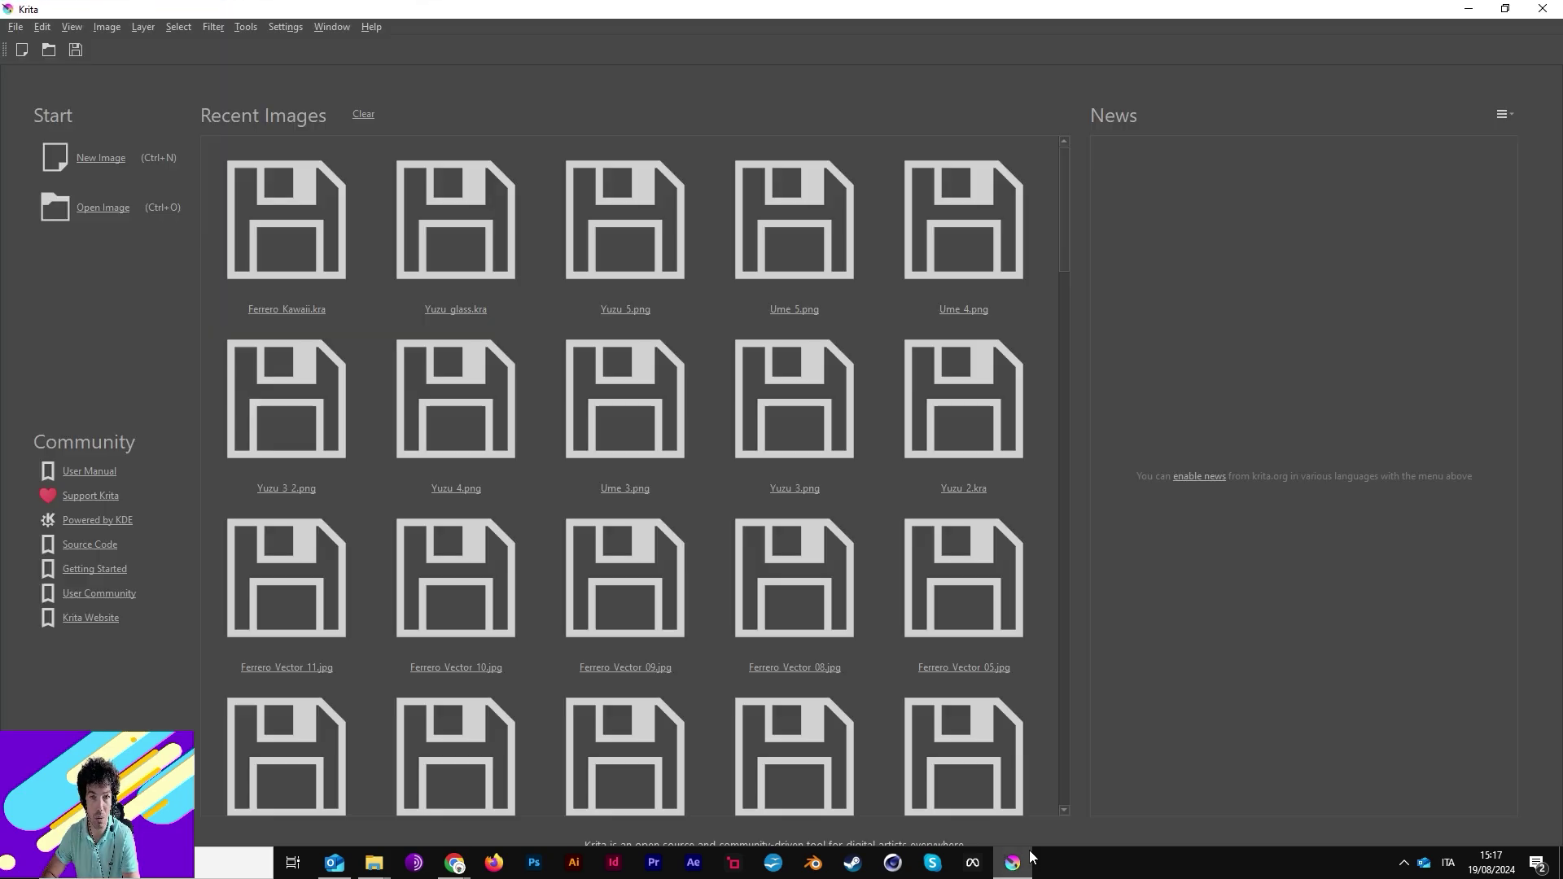
- Create a new 1024 by 1024 px custom document at 300 pixels/inch in RGB/Alpha, 8-bit integer/channel
left_click(100, 157)
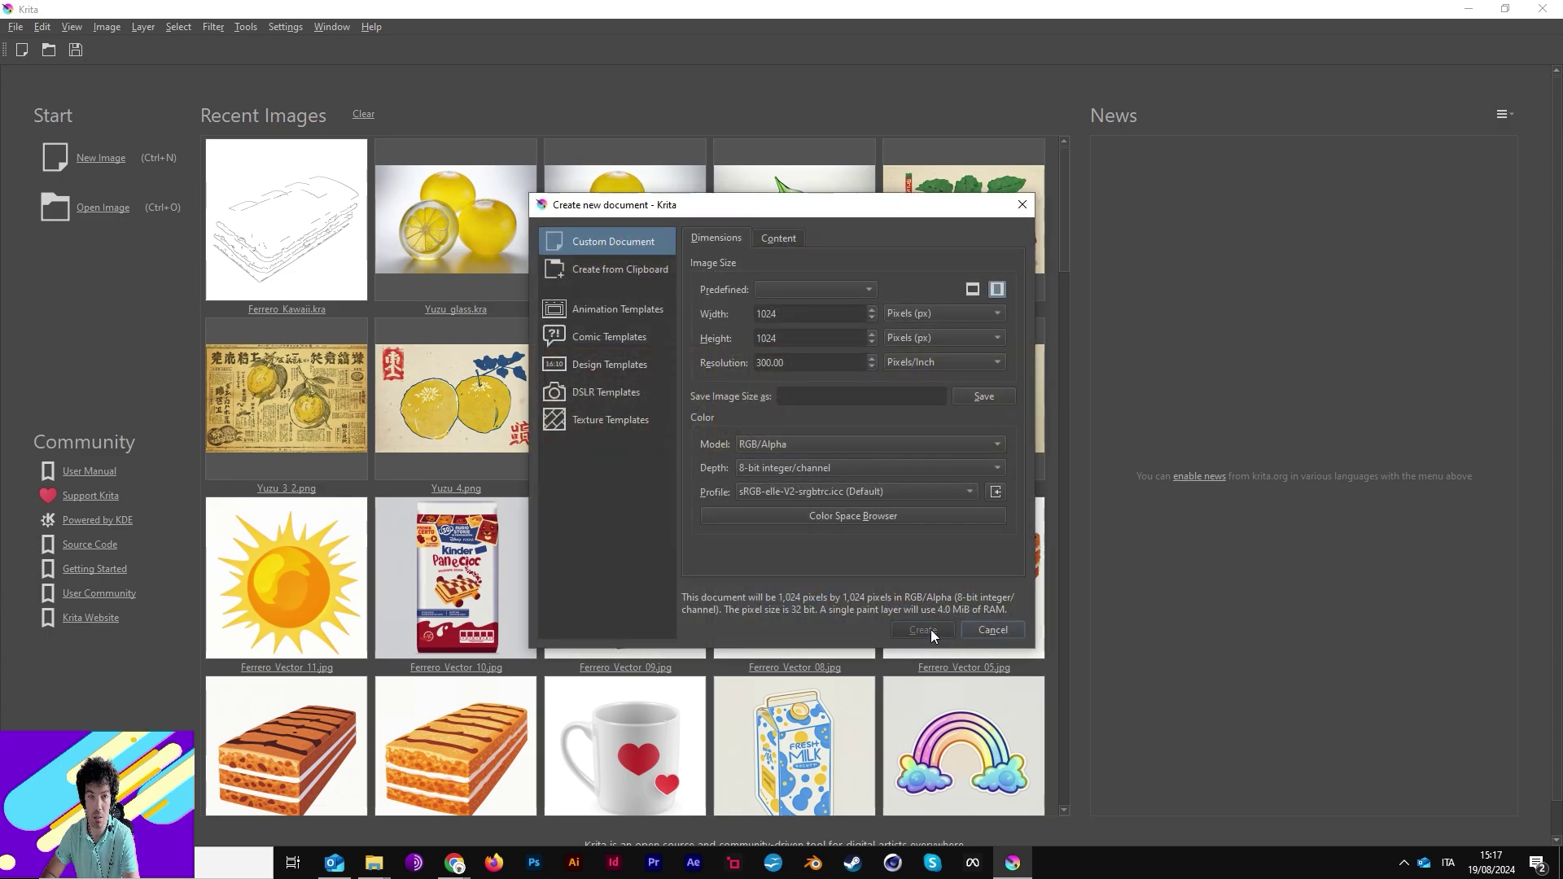
left_click(930, 628)
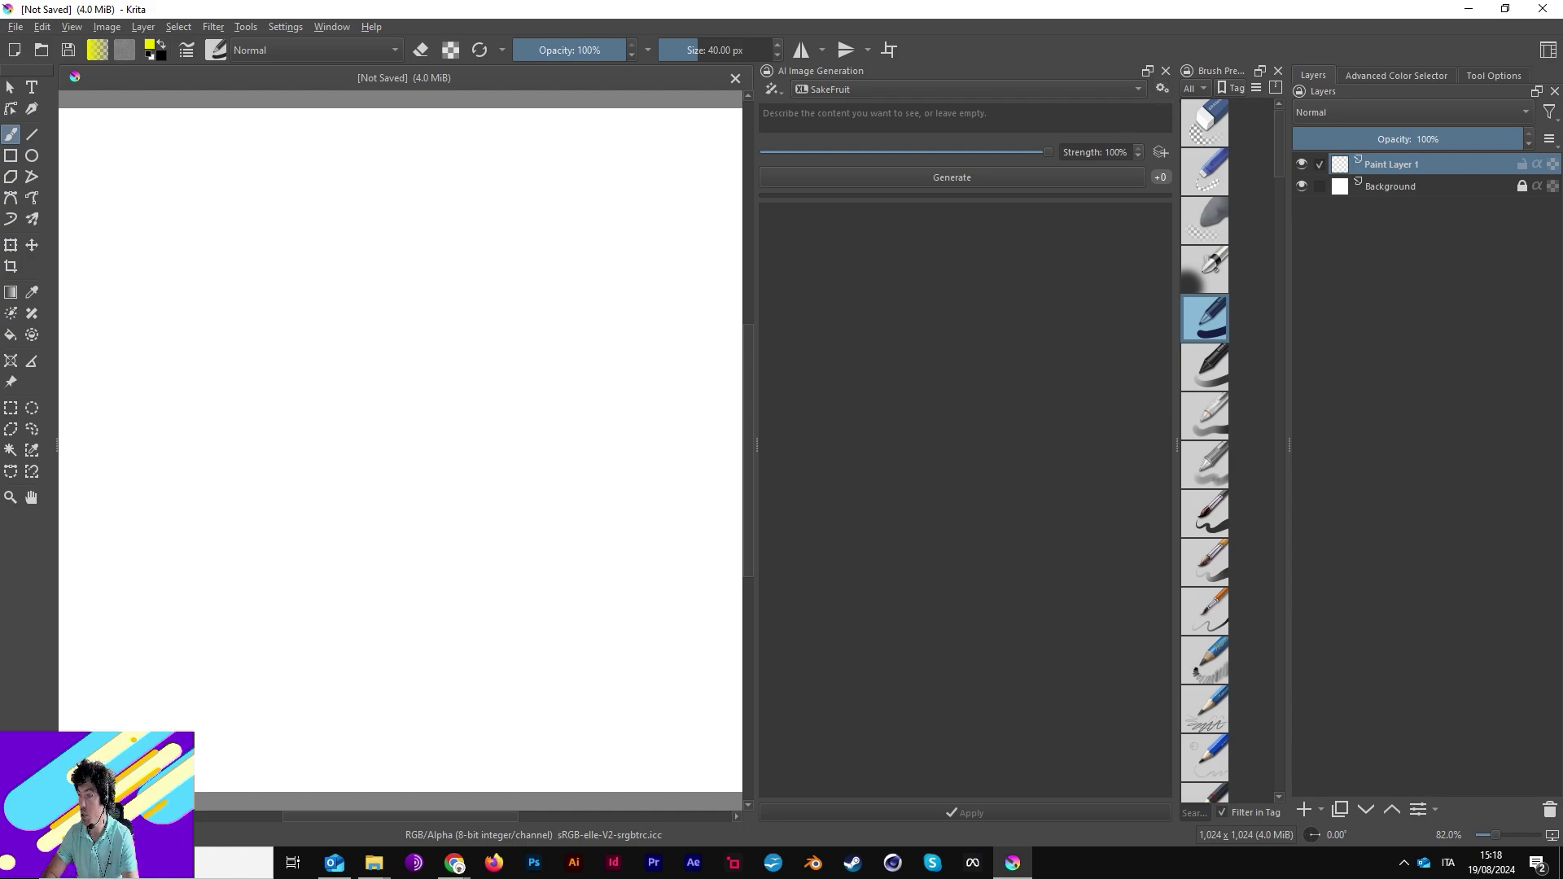
- View the browser image of the unconnected AI Image Generation docker, close its tab and return to Krita
key("alt+Tab")
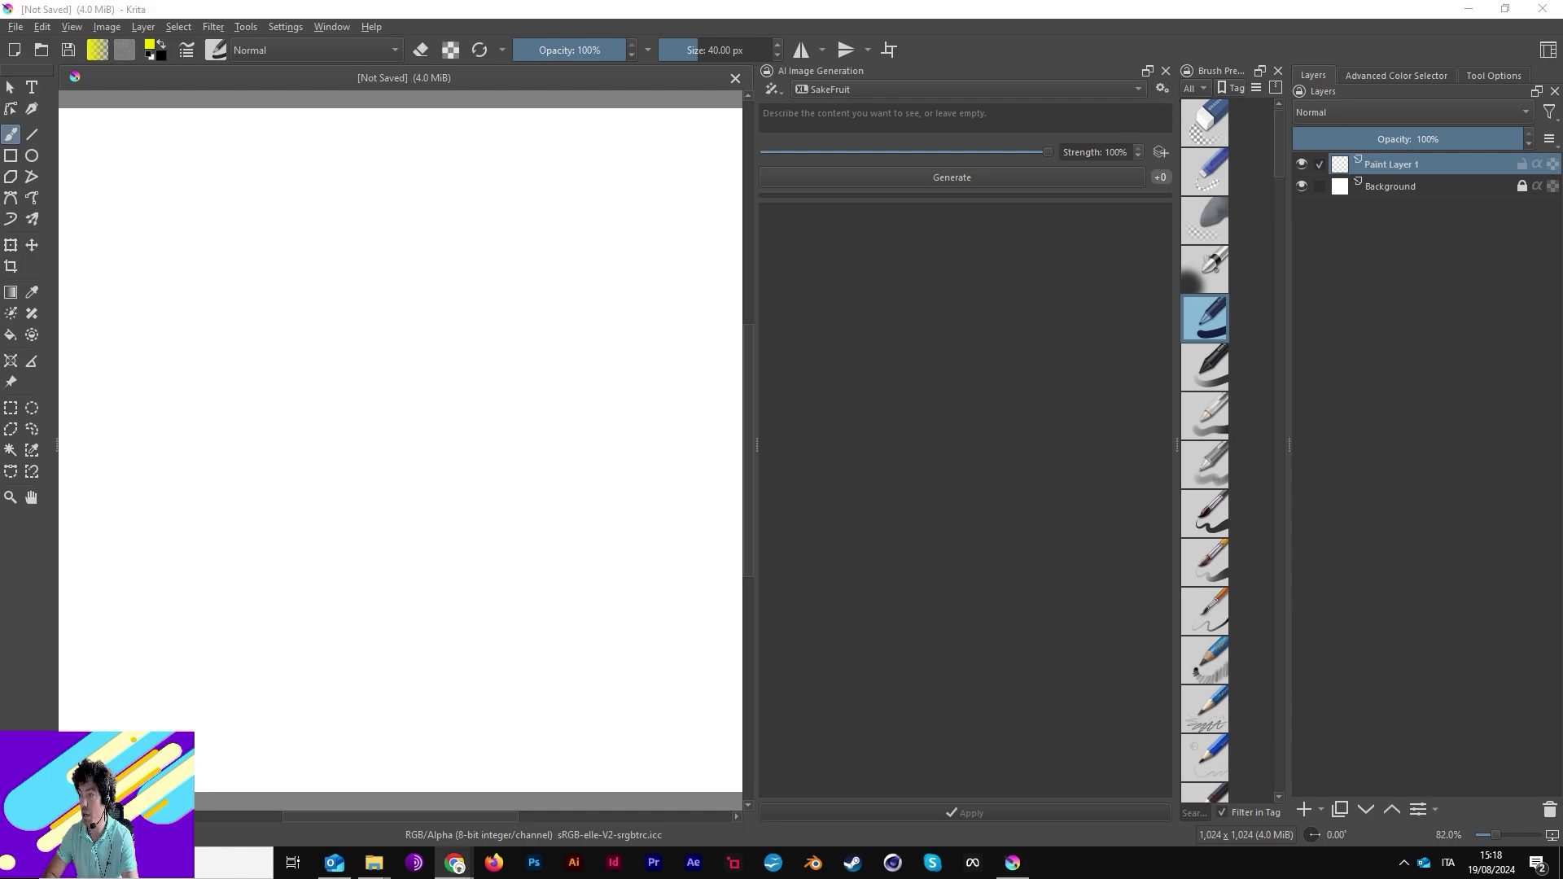
key("super+Up")
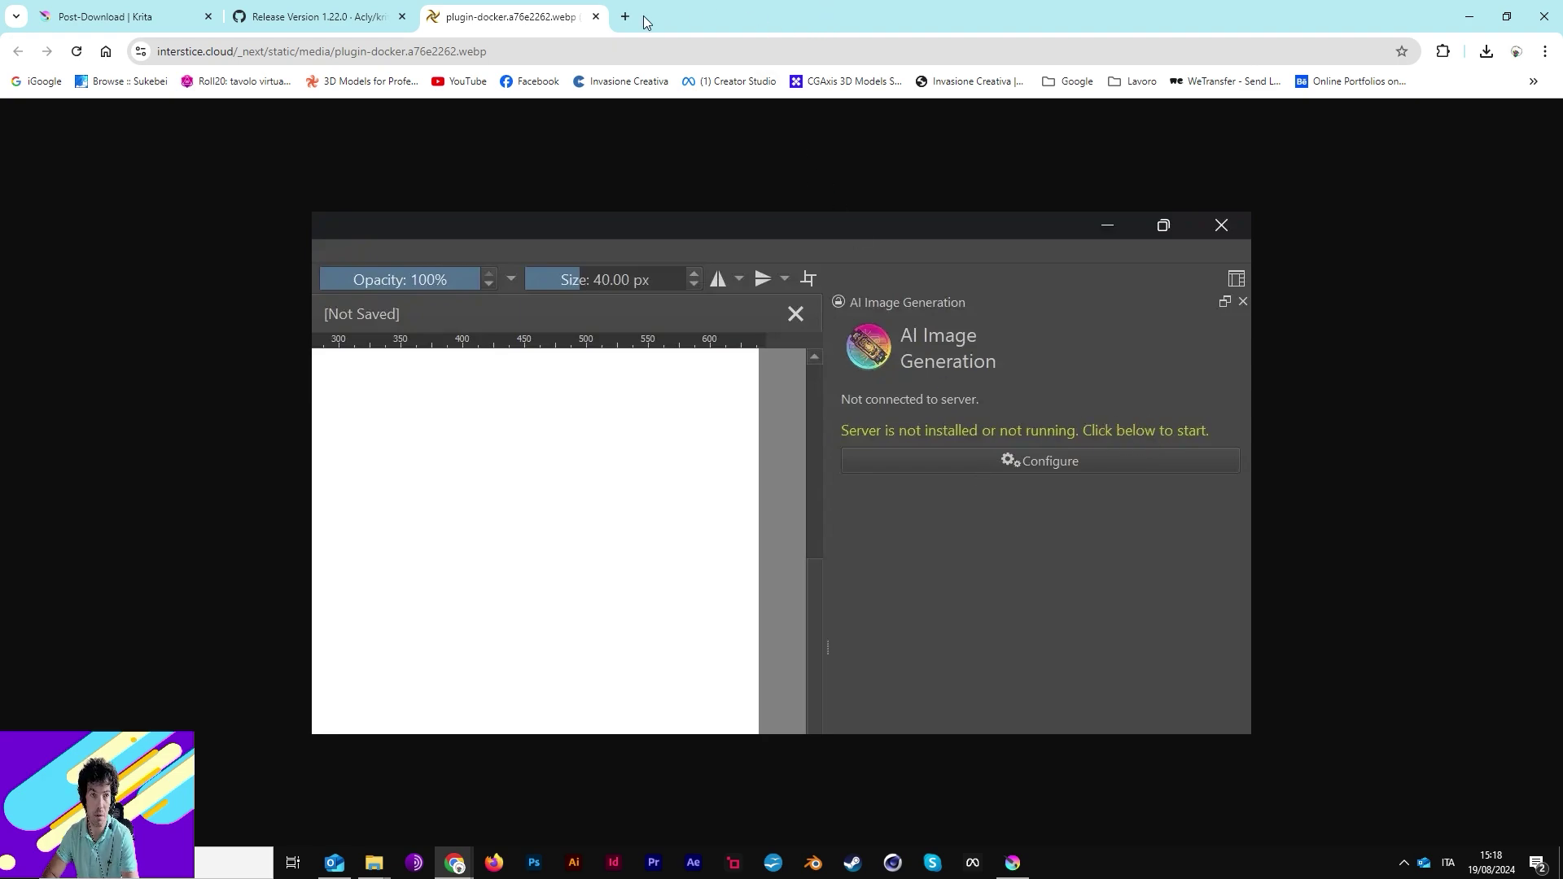
left_click(596, 17)
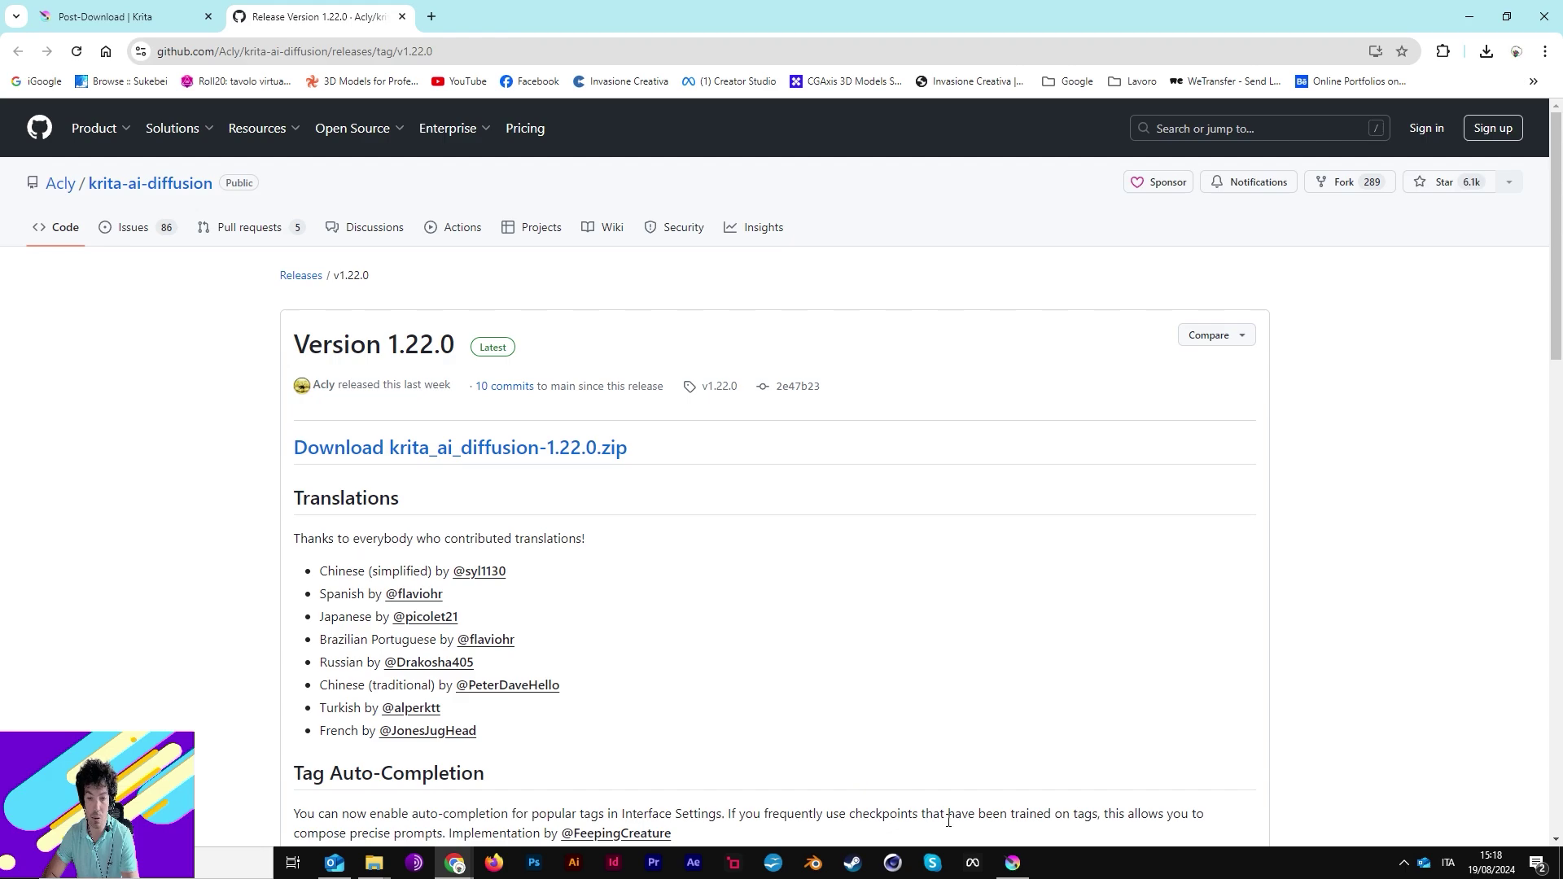
left_click(1010, 863)
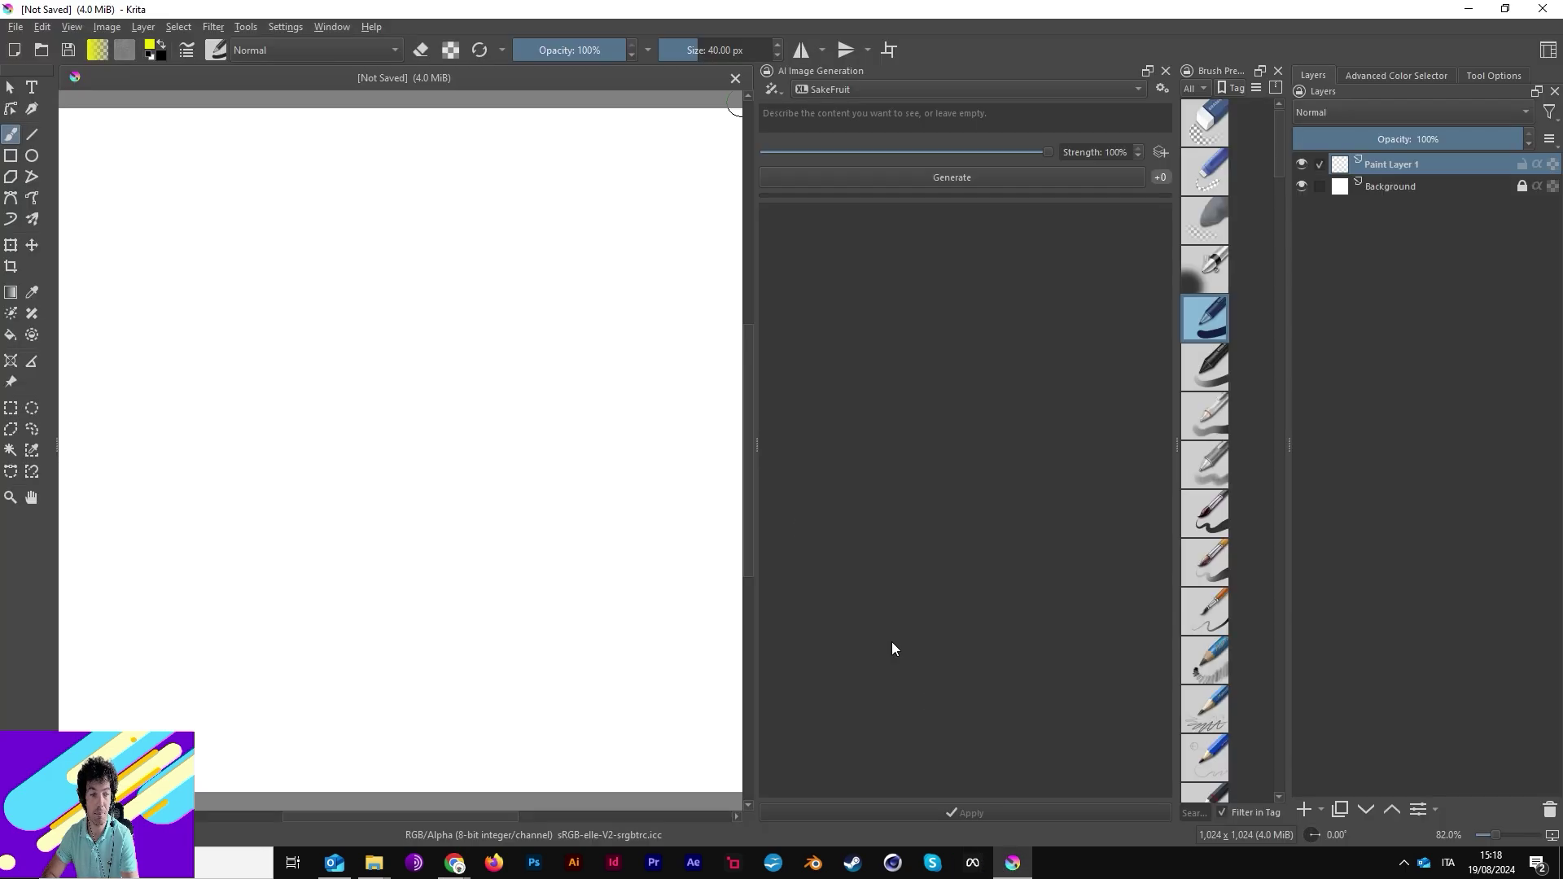
- Open the Image Diffusion server configuration and collapse the Workloads, Recommended checkpoints, Upscalers and Control extensions groups
left_click(1162, 89)
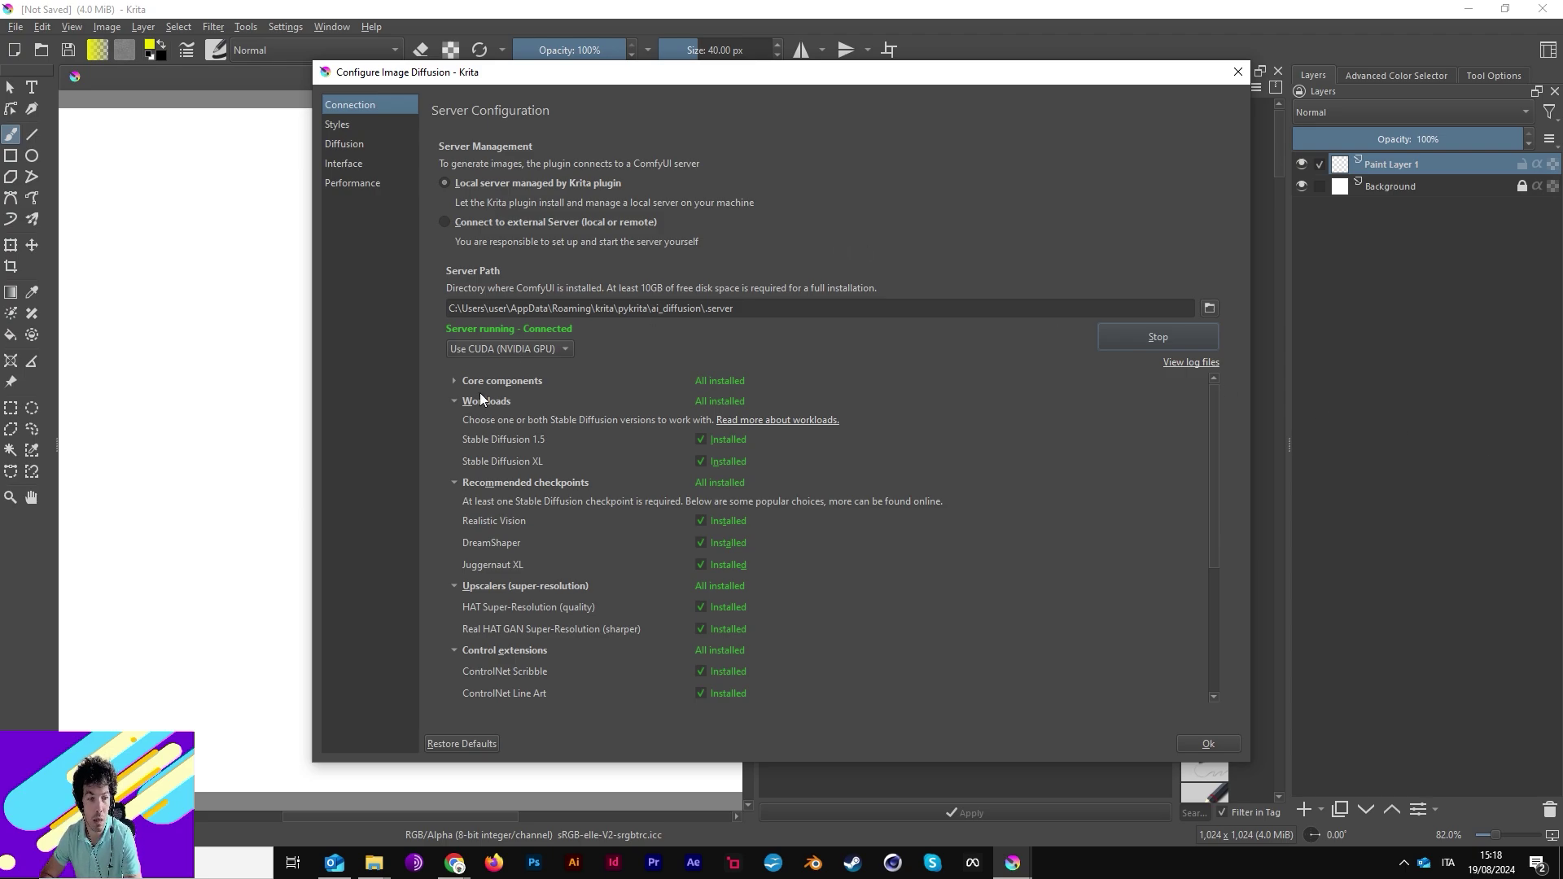
left_click(453, 402)
left_click(454, 421)
left_click(452, 442)
left_click(454, 464)
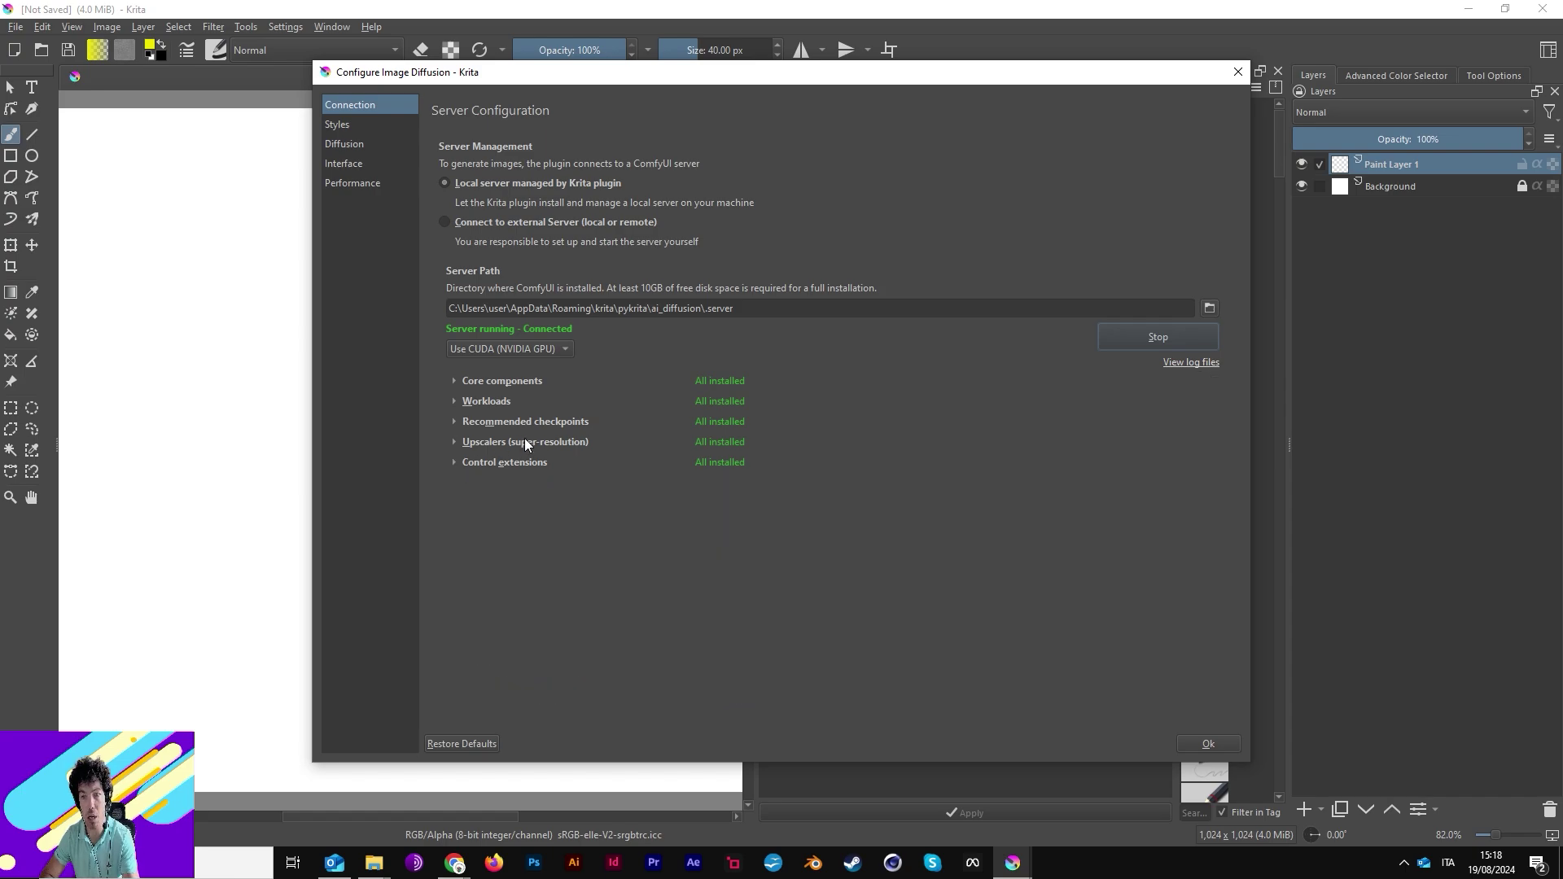
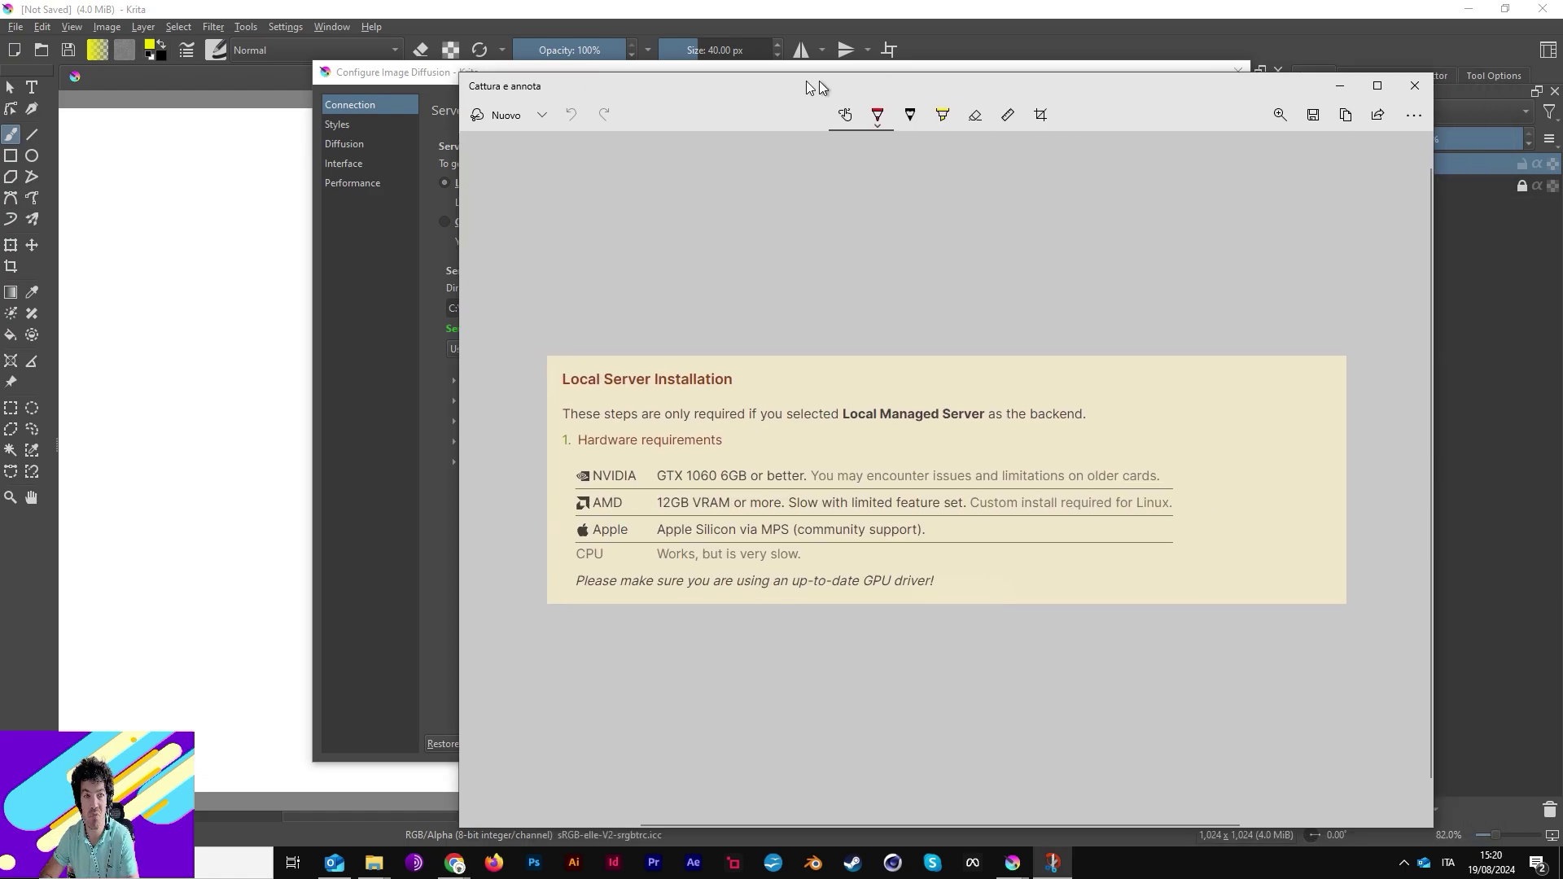
- Examine the Local Server Installation hardware requirements for NVIDIA, AMD, Apple and CPU in the screenshot window, and close it
left_click_drag(674, 82, 596, 47)
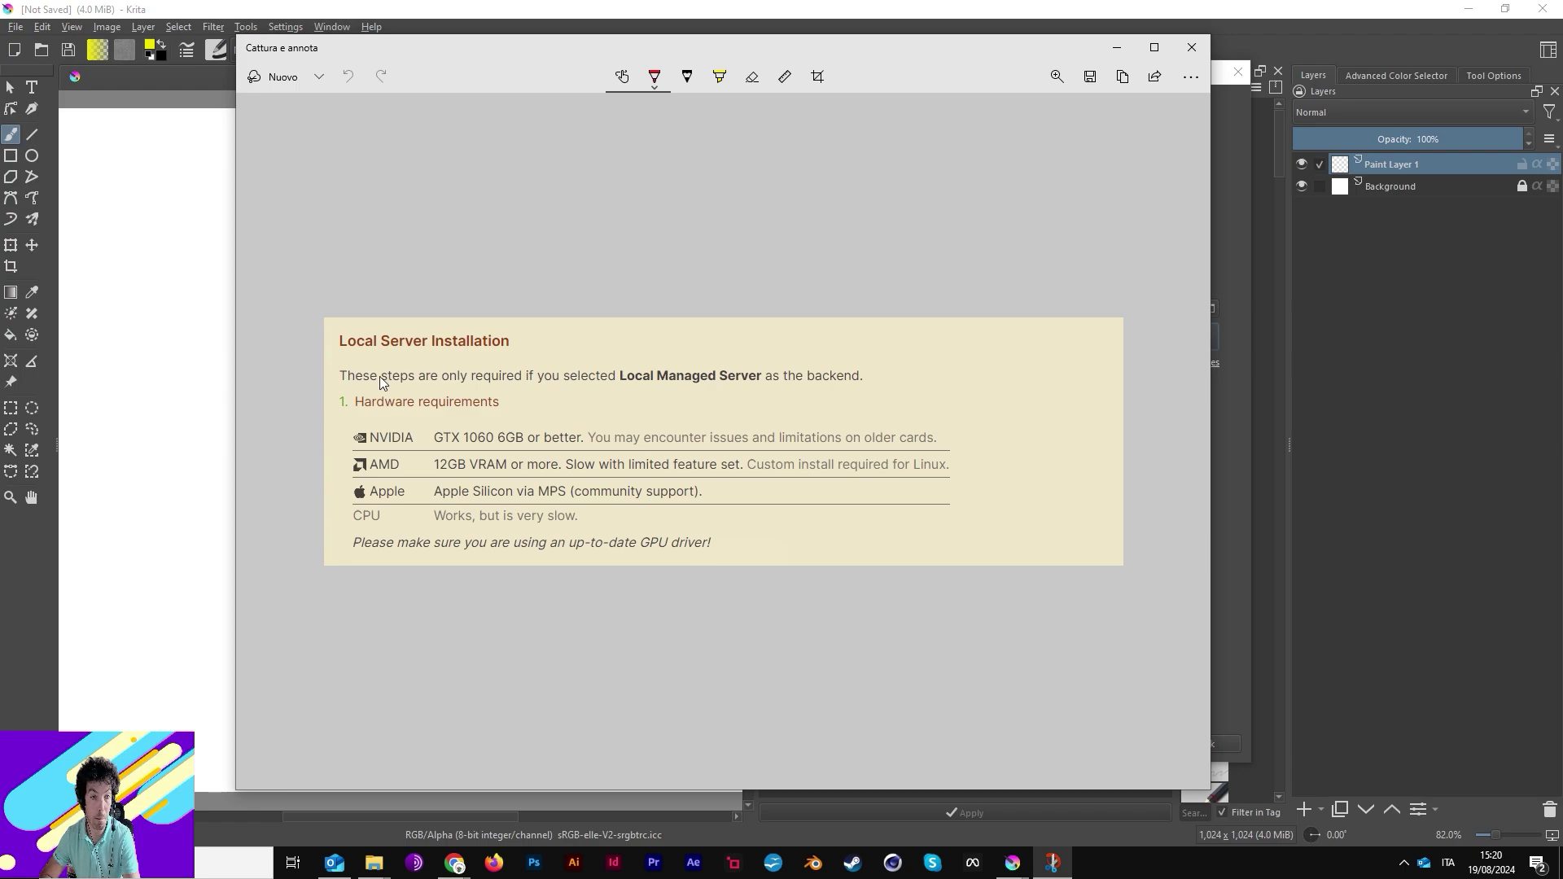
scroll(451, 461, "up", 1)
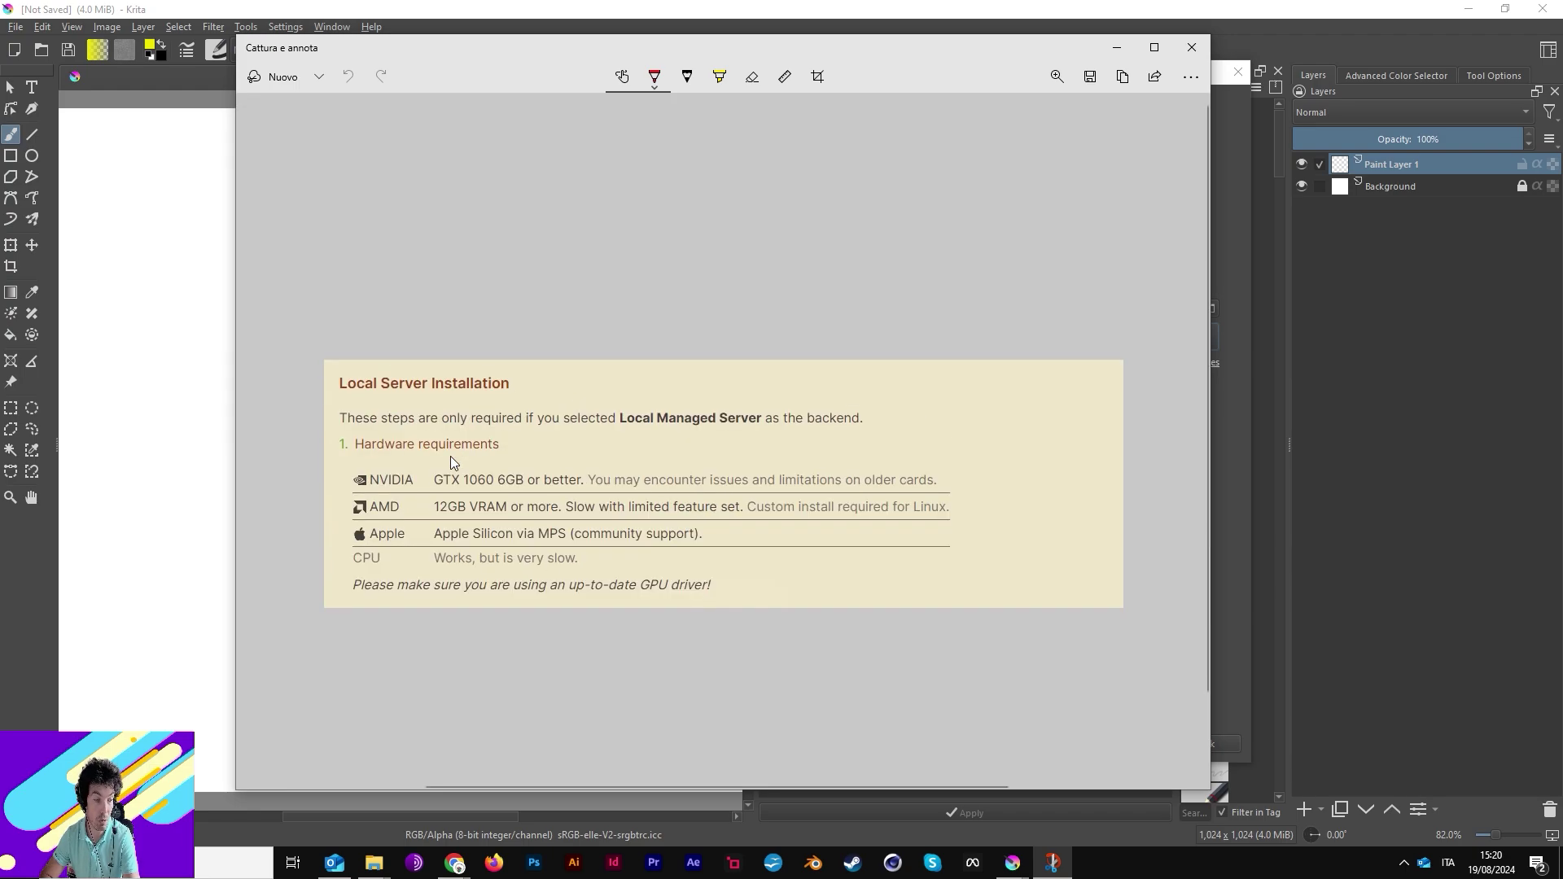
scroll(463, 461, "down", 2)
scroll(746, 316, "up", 1)
scroll(718, 347, "down", 1)
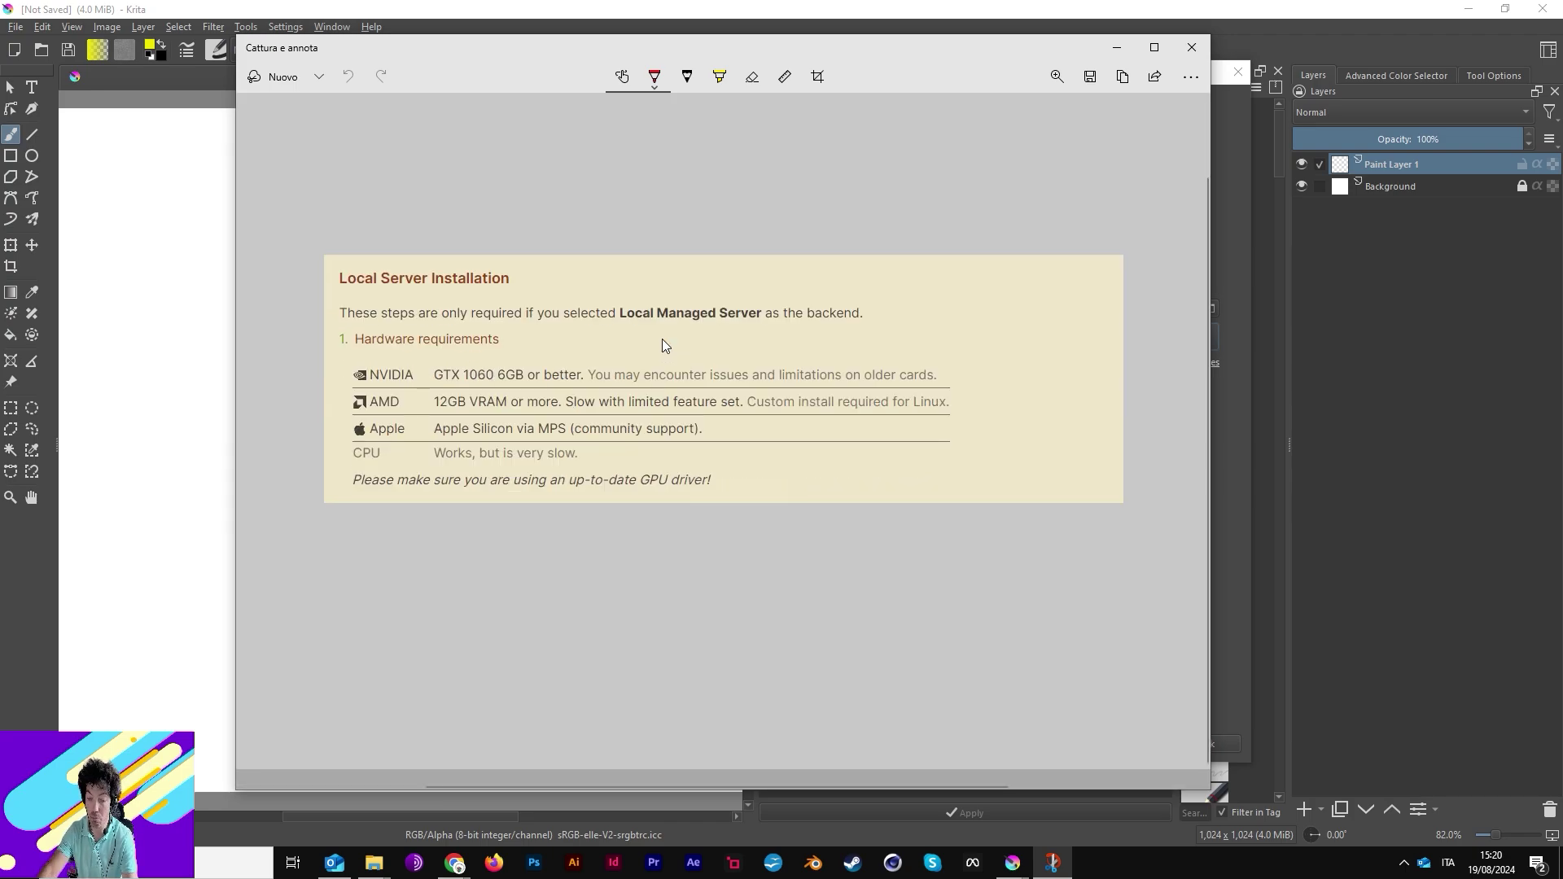
scroll(662, 339, "up", 2)
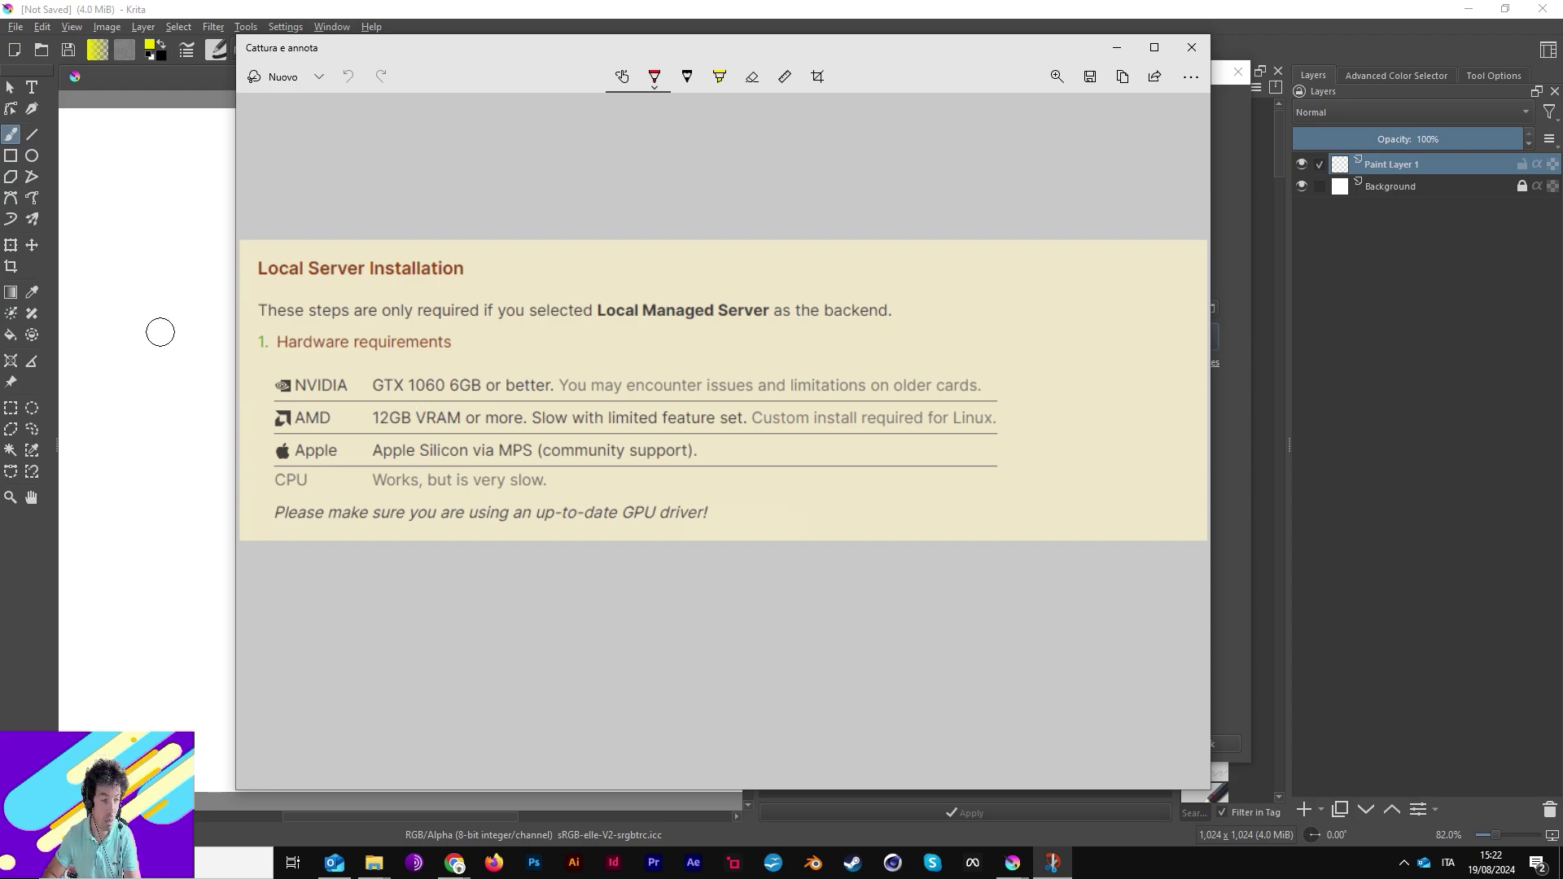
left_click(1192, 48)
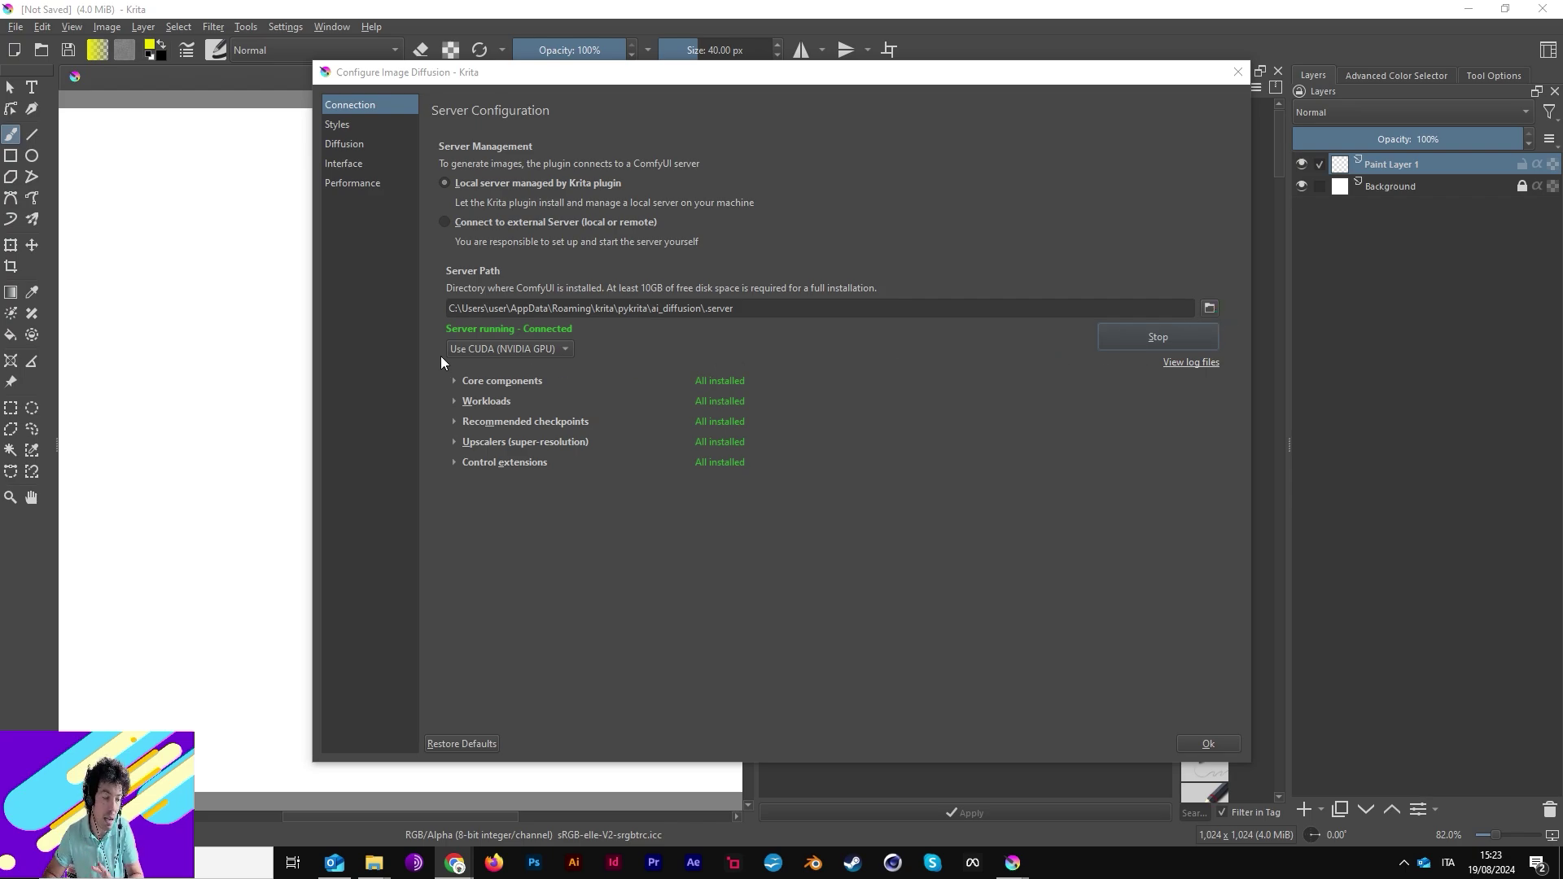
- Check the available compute backends for the local server and select Use CUDA (NVIDIA GPU)
left_click(501, 350)
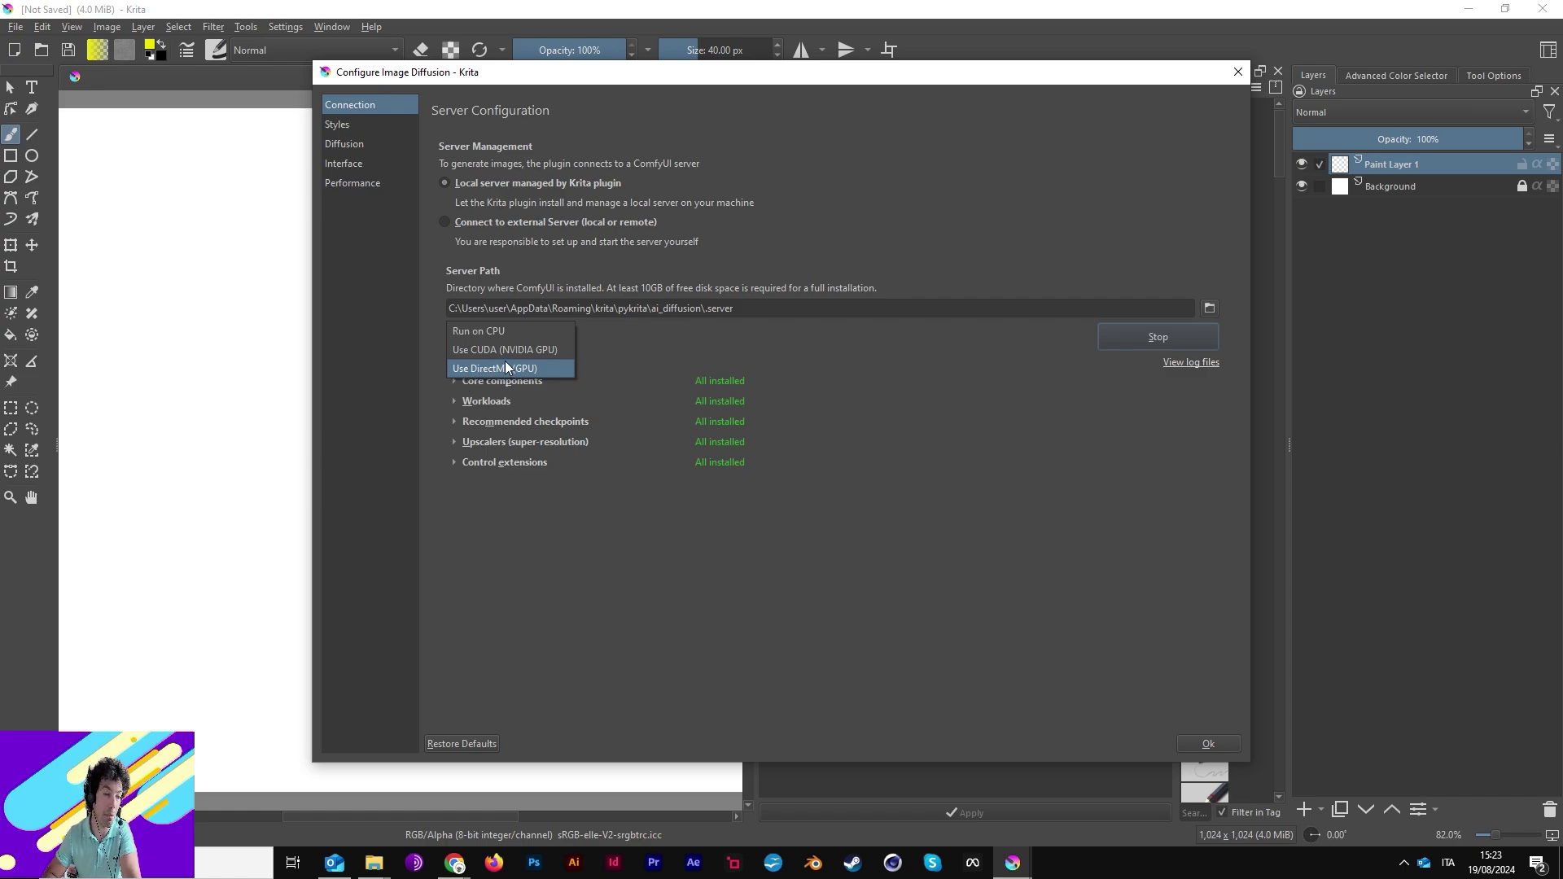
left_click(557, 349)
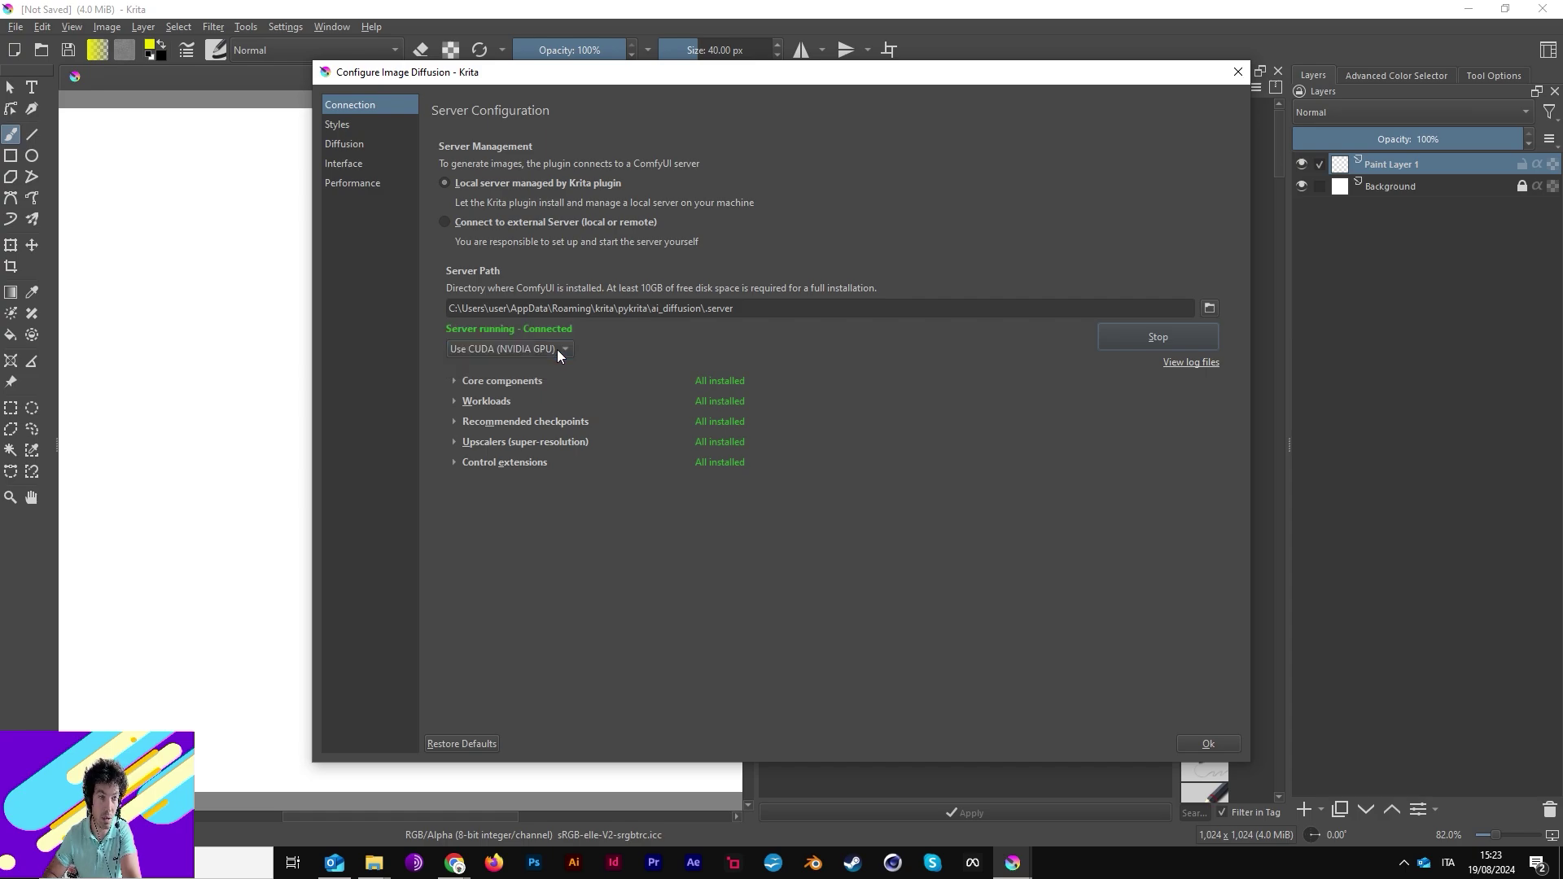
- Expand Core components, Workloads, Recommended checkpoints, Upscalers and Control extensions and review the packages offered in each group
left_click(456, 379)
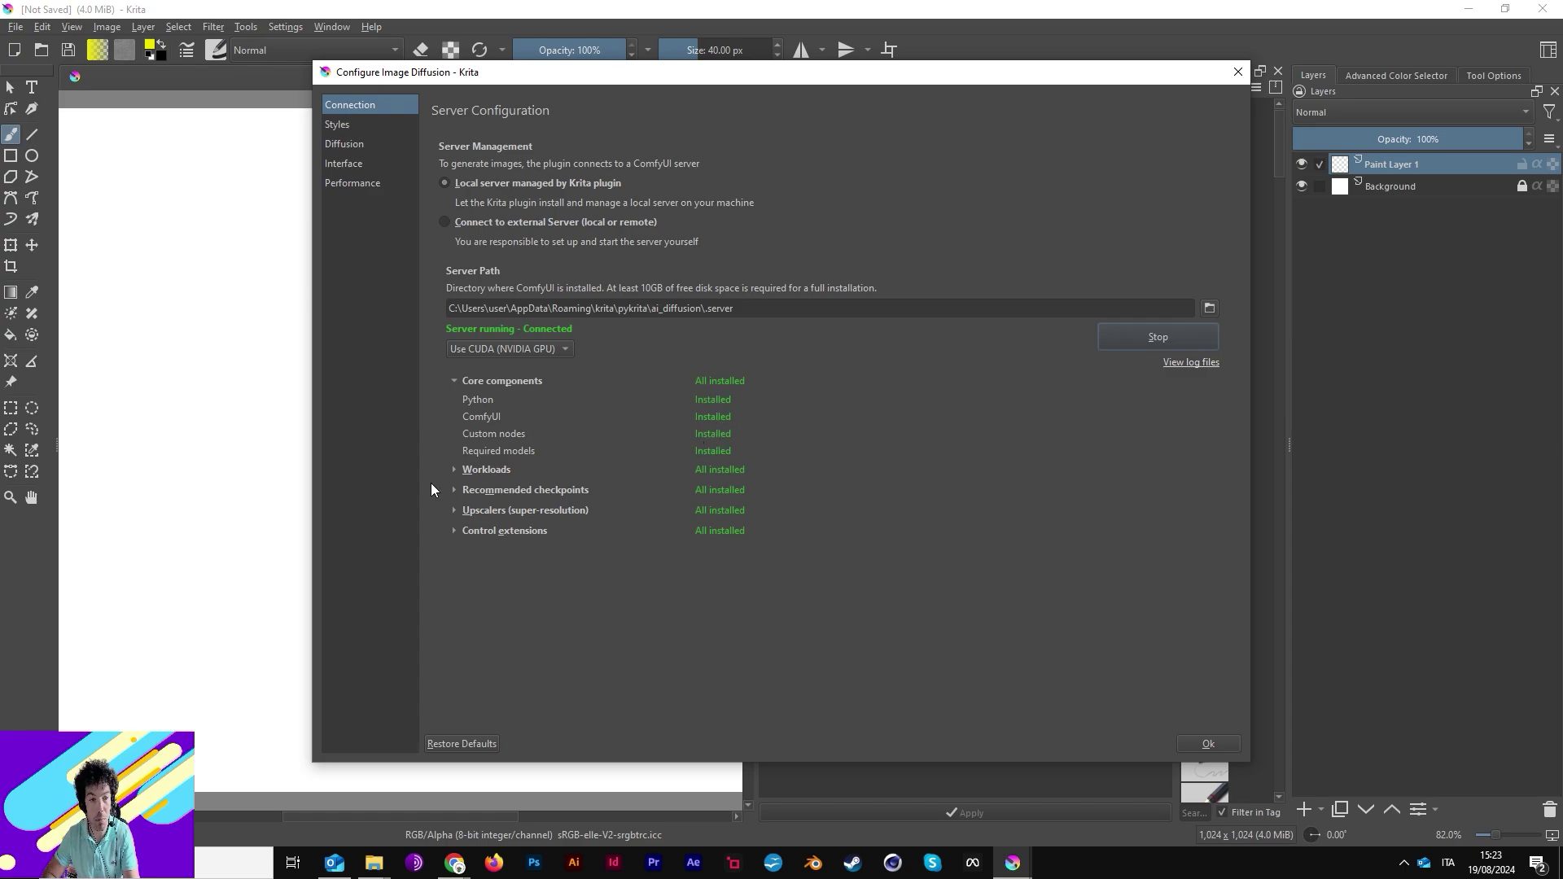
left_click(453, 468)
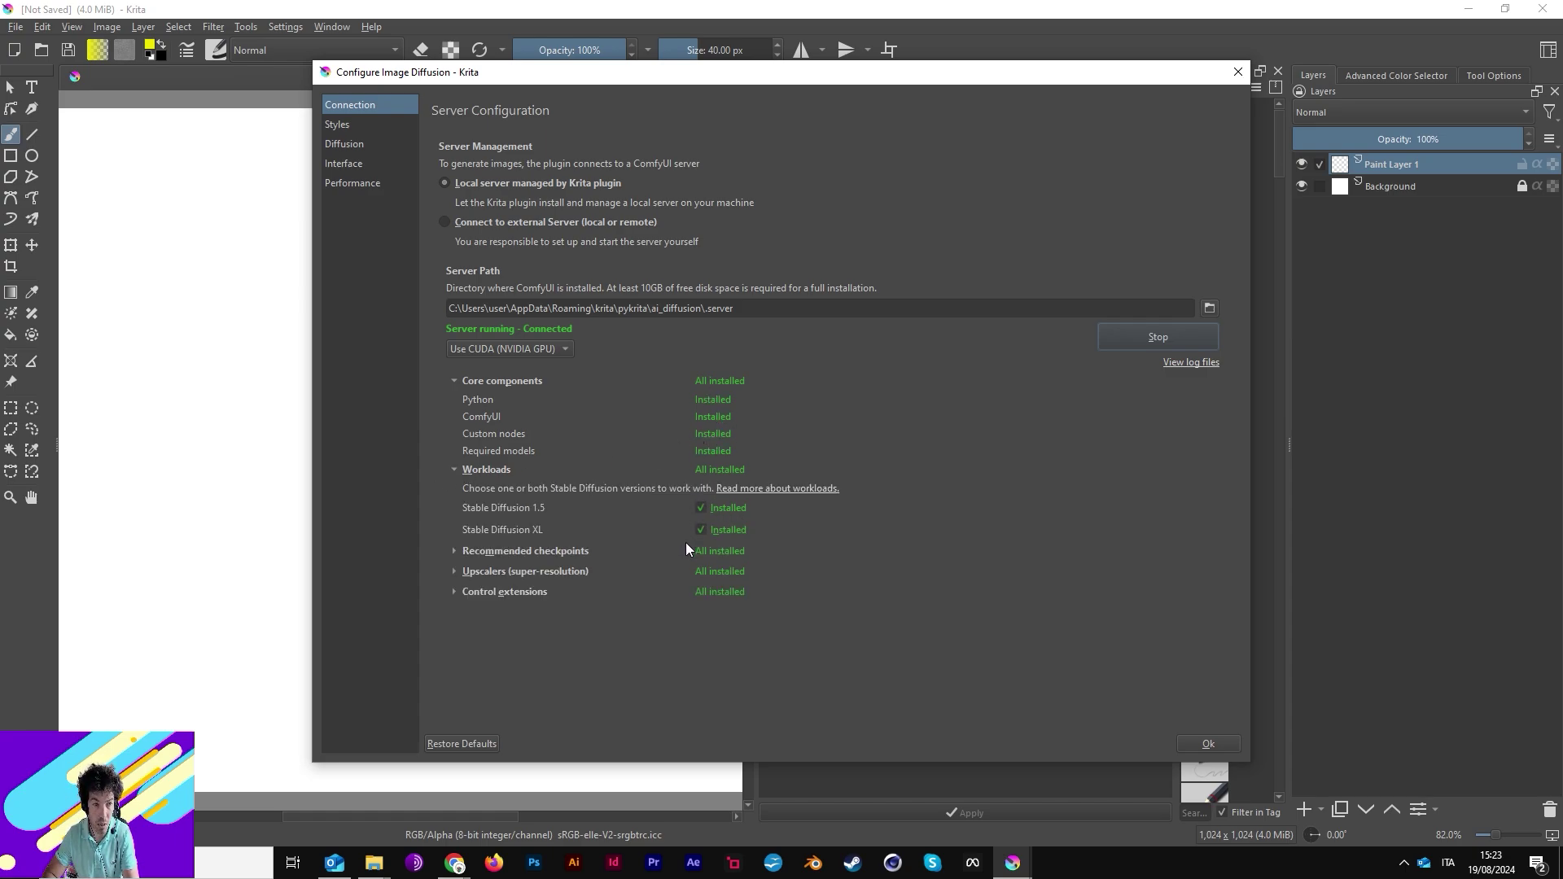
left_click(452, 552)
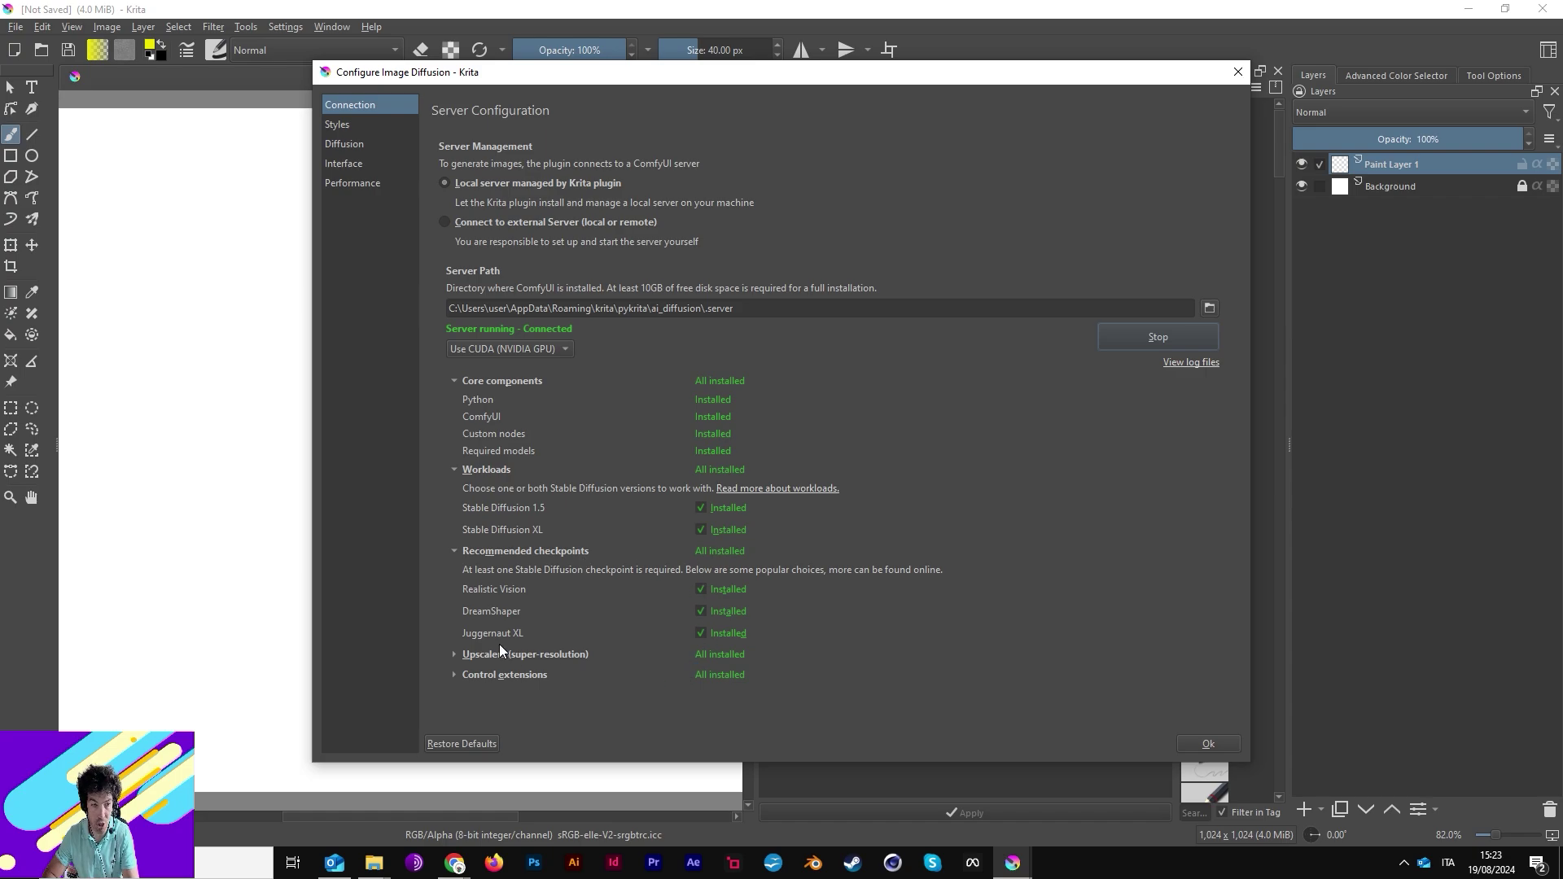
left_click(455, 656)
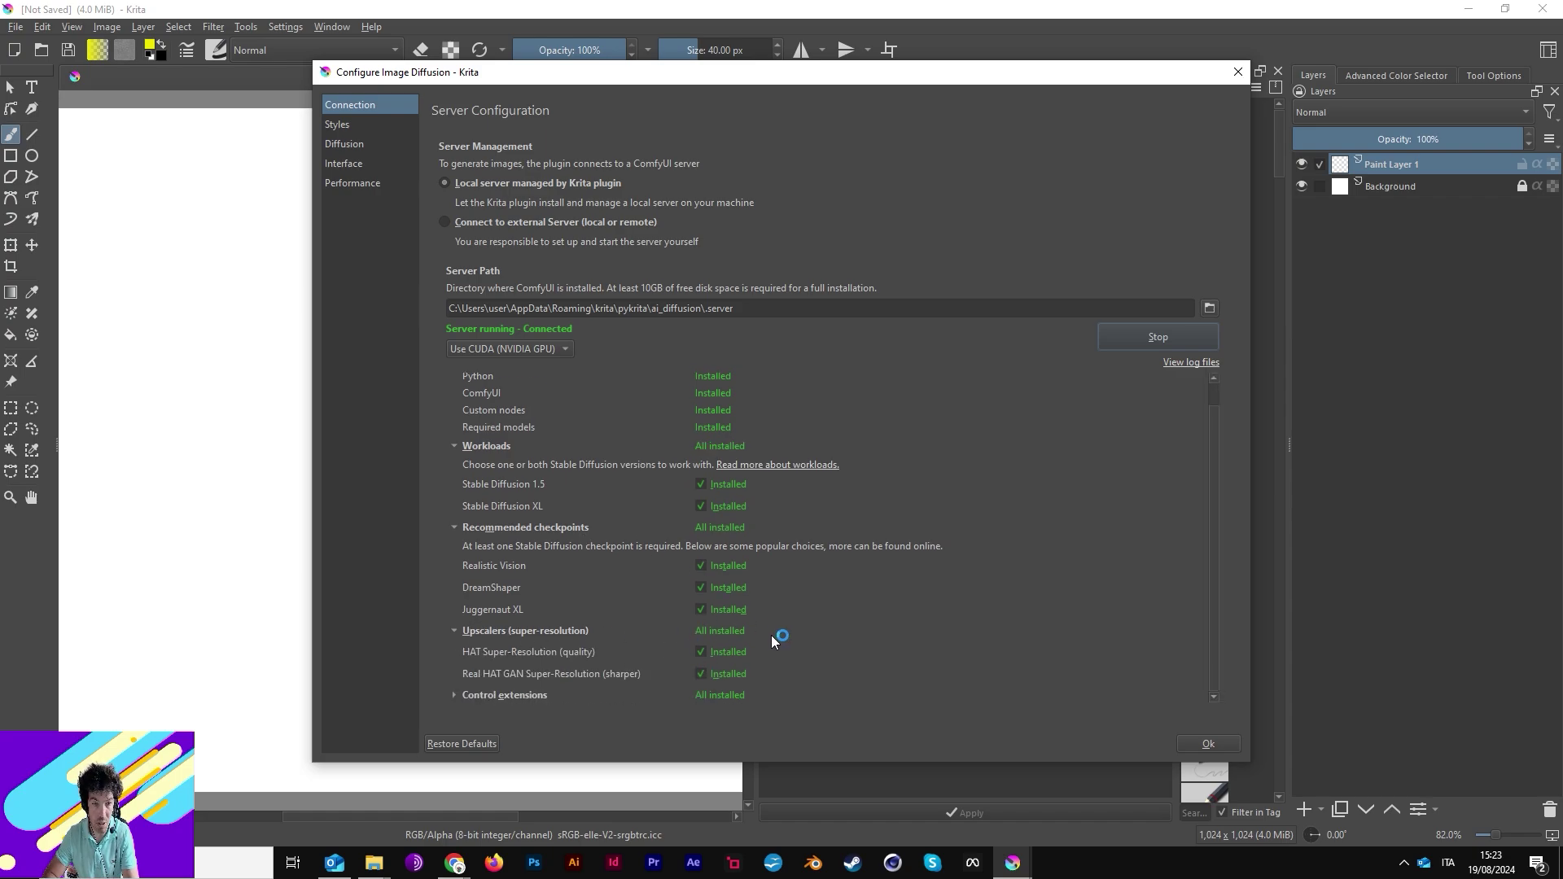
left_click(454, 694)
scroll(615, 601, "down", 4)
scroll(652, 633, "up", 5)
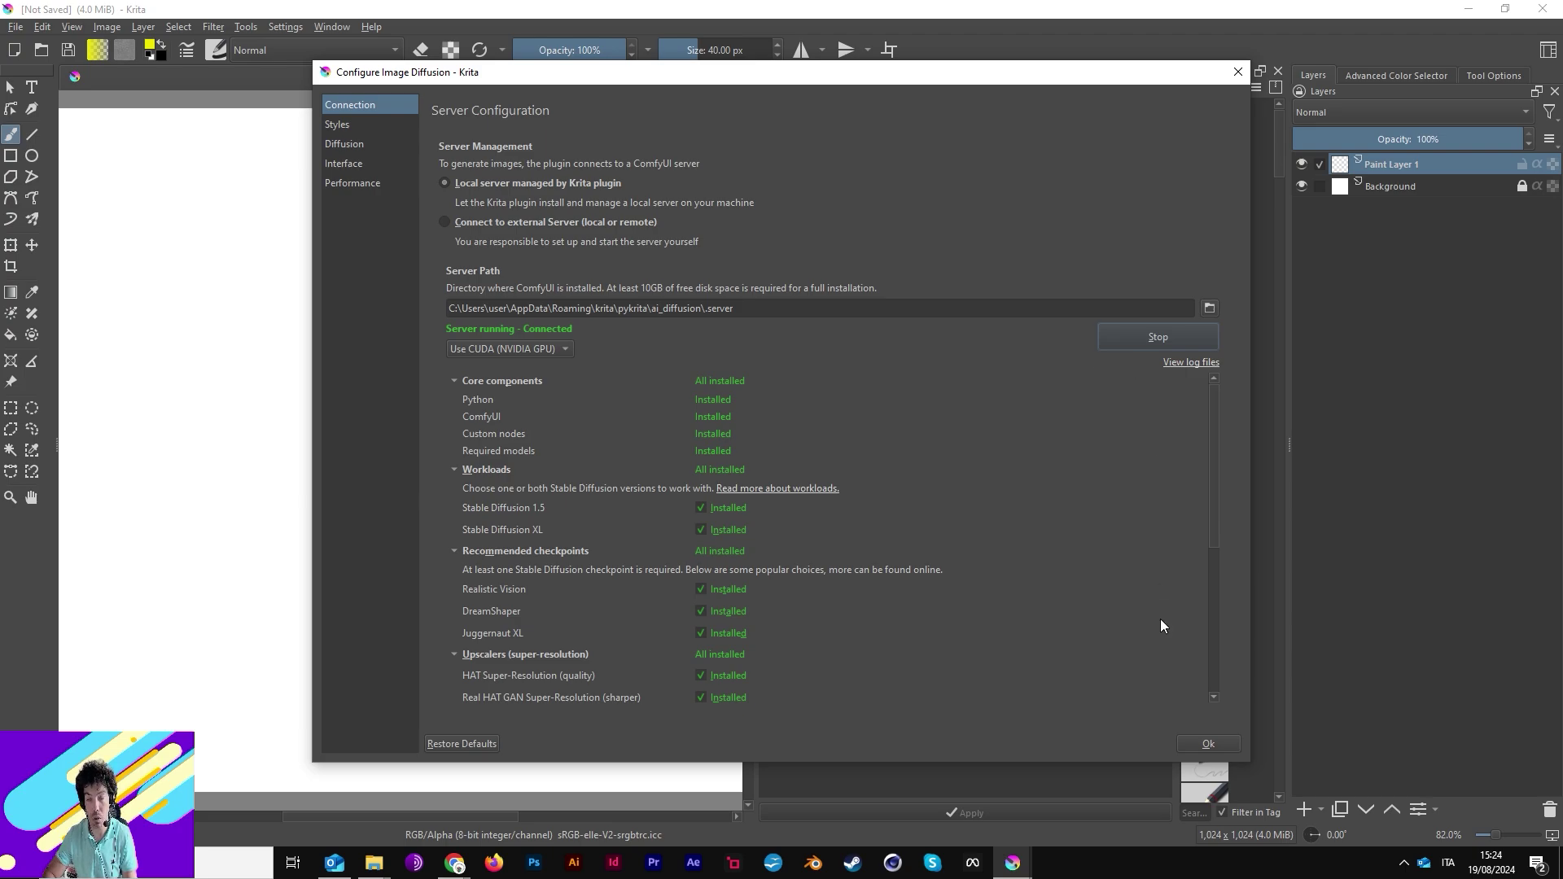
- Review the installed server components down to the ControlNet extensions and close the Image Diffusion configuration
scroll(829, 568, "down", 5)
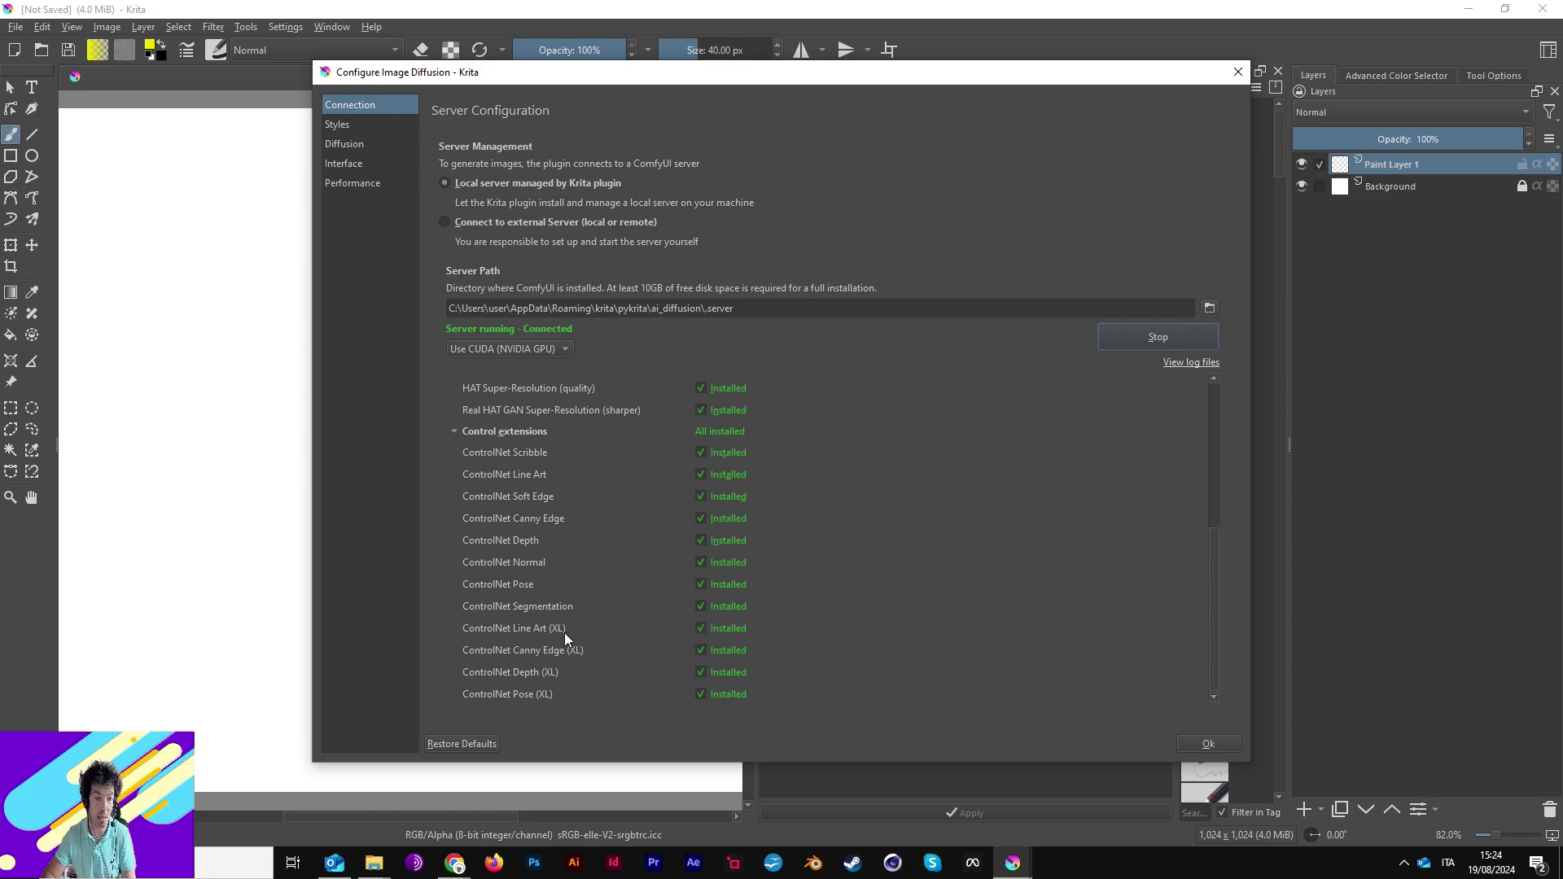
scroll(710, 483, "up", 10)
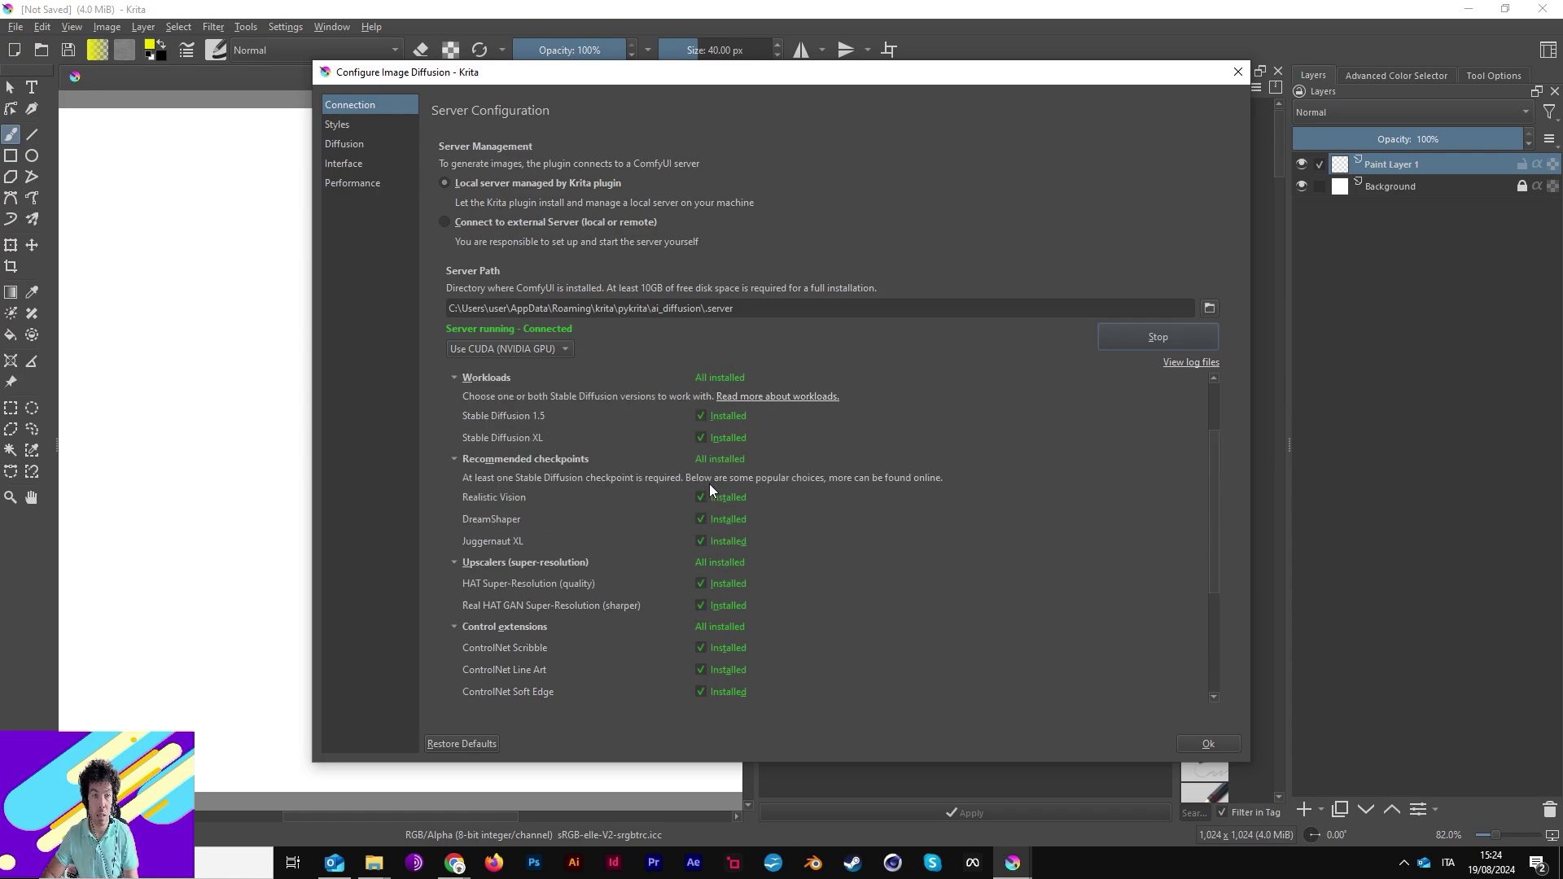
left_click(1208, 743)
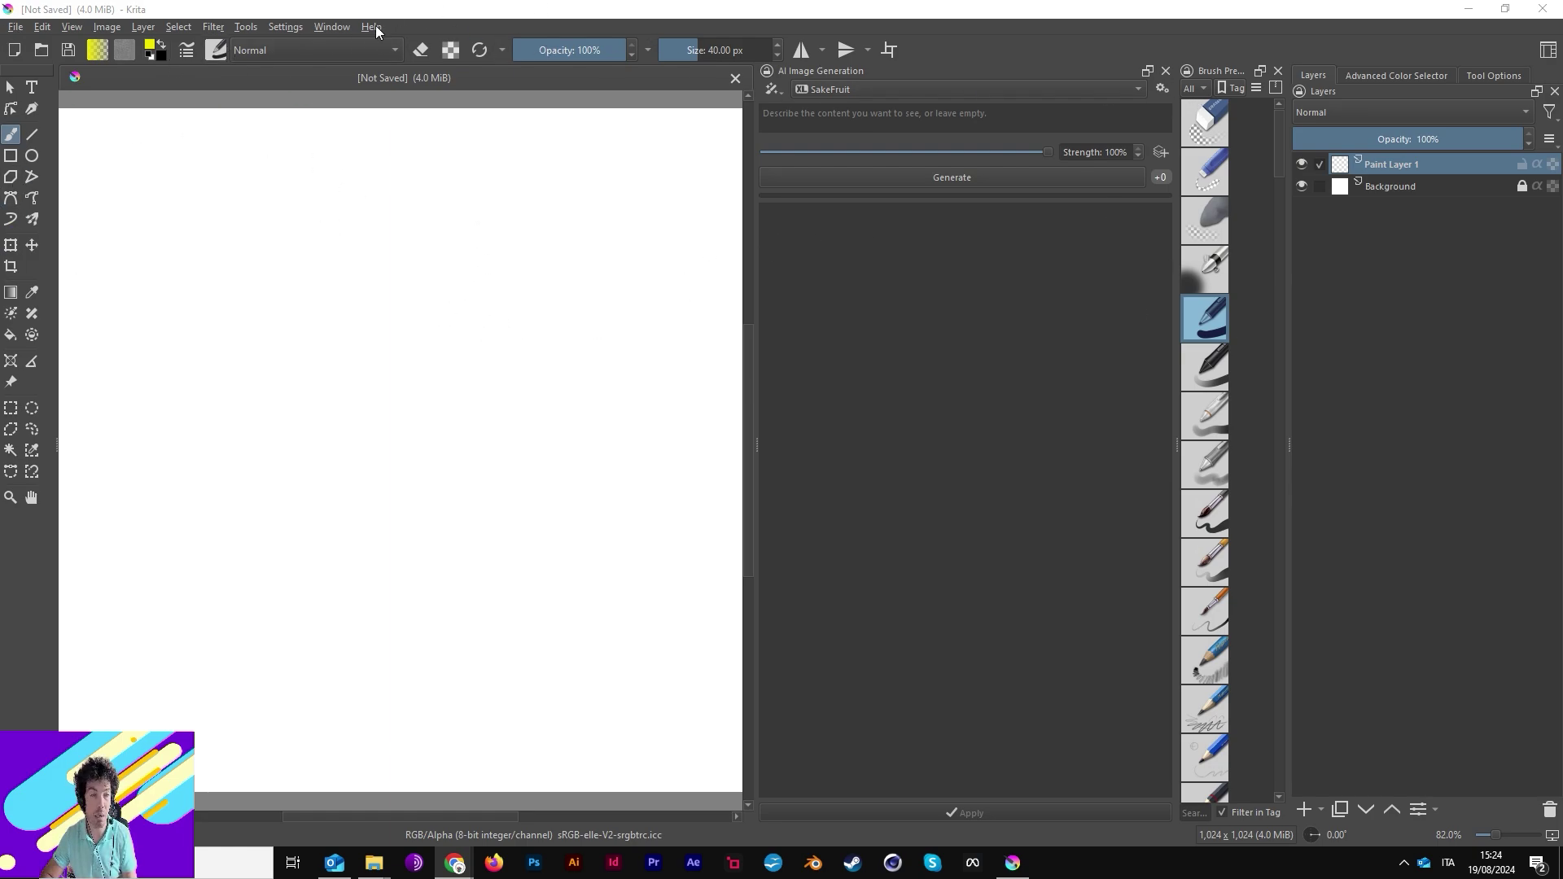
- Check the AI Image Generation entry in the list of available dockers and close the list
left_click(162, 26)
mouse_move(278, 29)
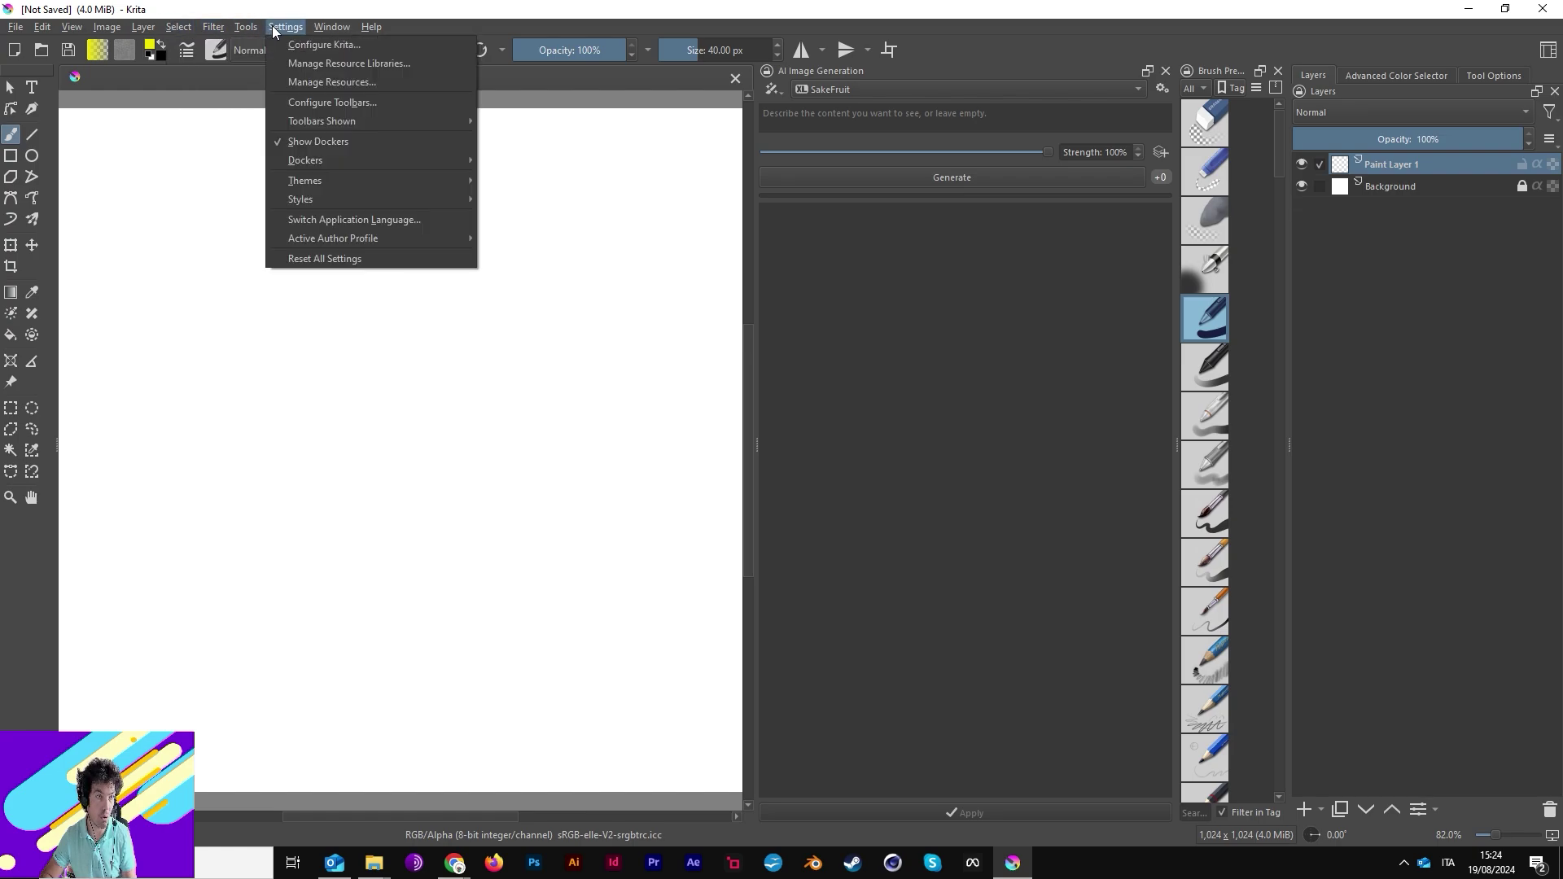
mouse_move(319, 156)
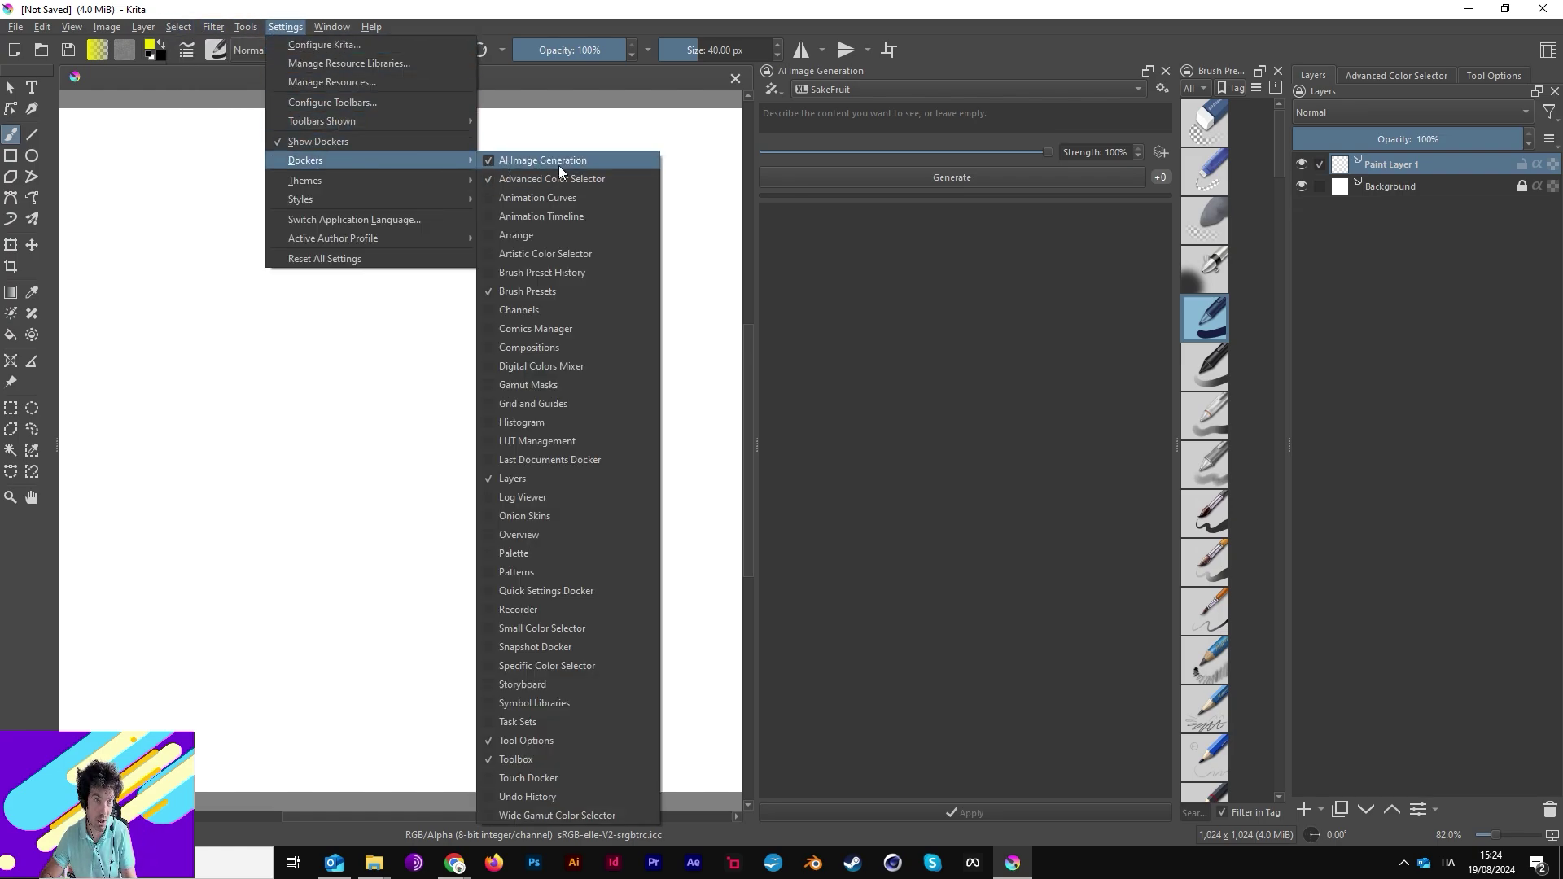
left_click(953, 380)
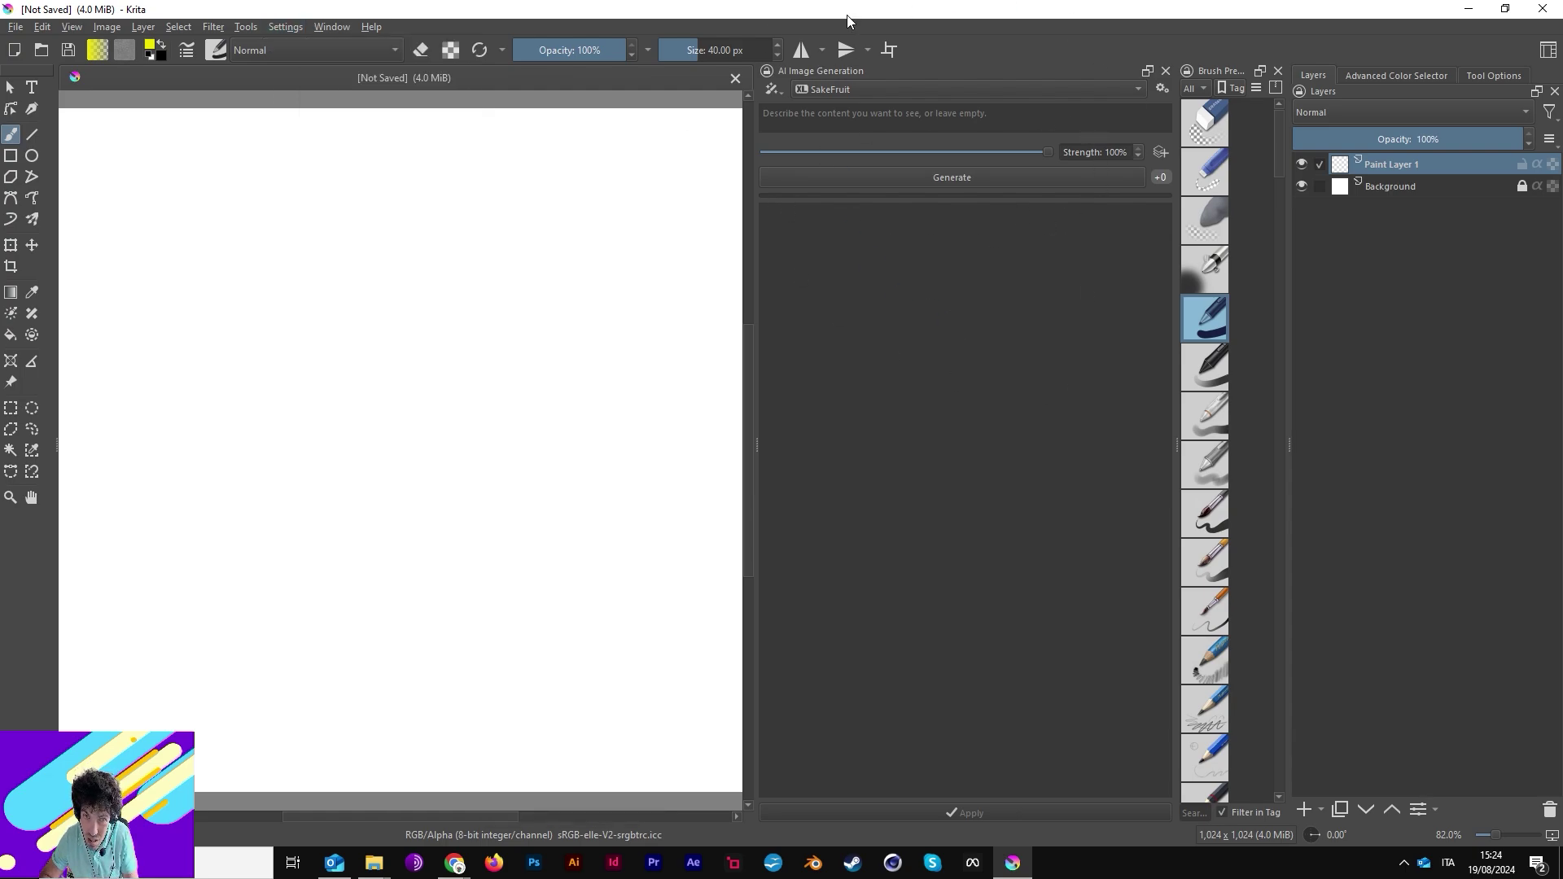
- Dock AI Image Generation in the same group as Layers and view the other dockers grouped there
mouse_move(816, 72)
left_mouse_down()
mouse_move(602, 270)
mouse_move(330, 193)
left_mouse_up()
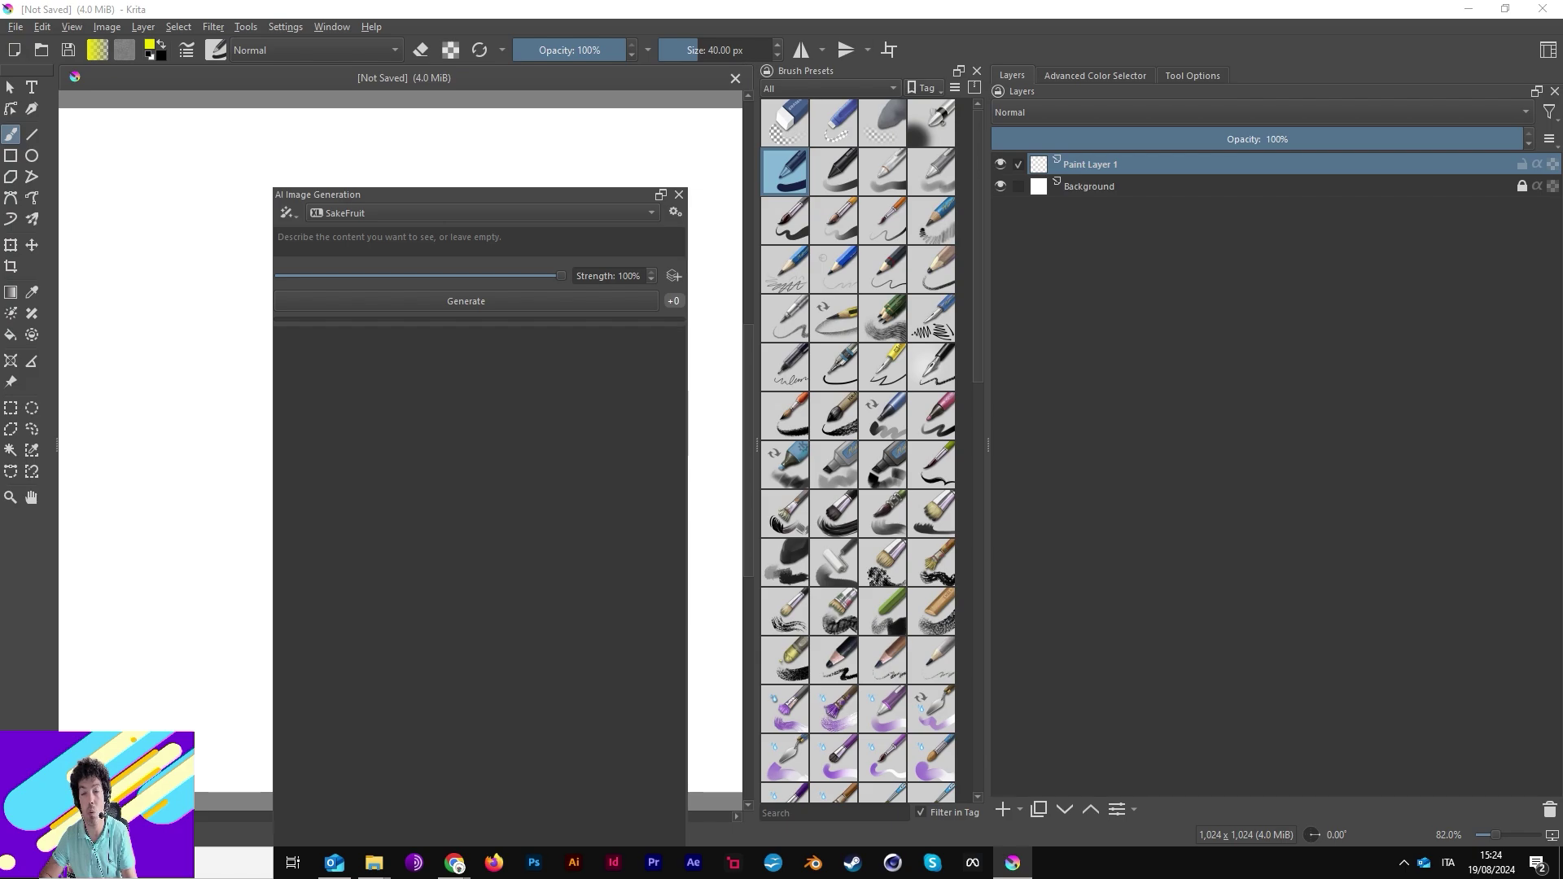
left_click_drag(359, 198, 1267, 236)
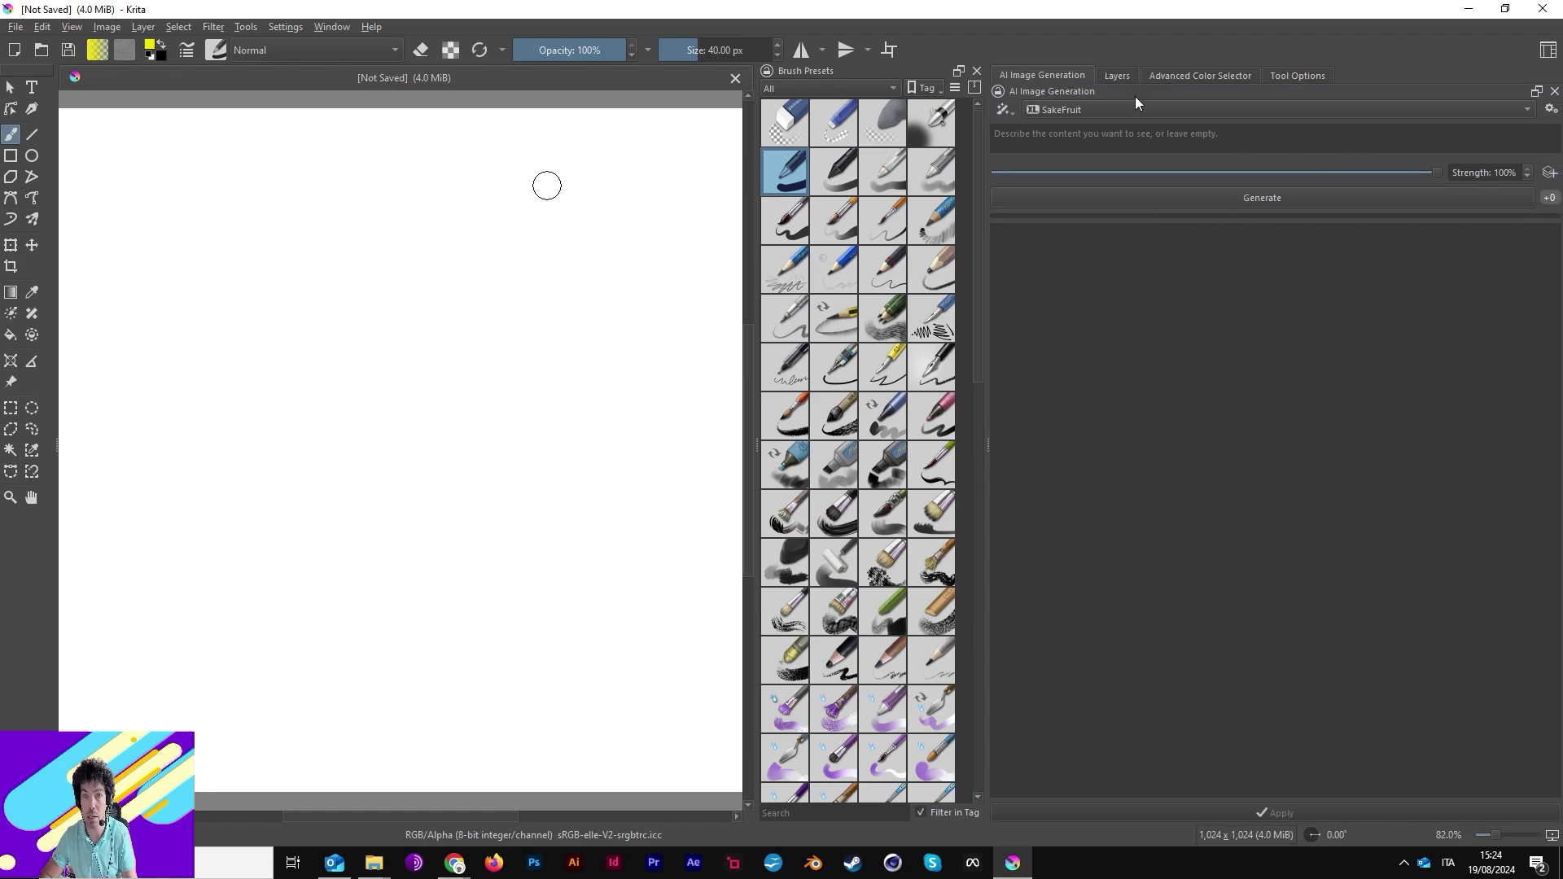
left_click(1116, 75)
left_click(1199, 75)
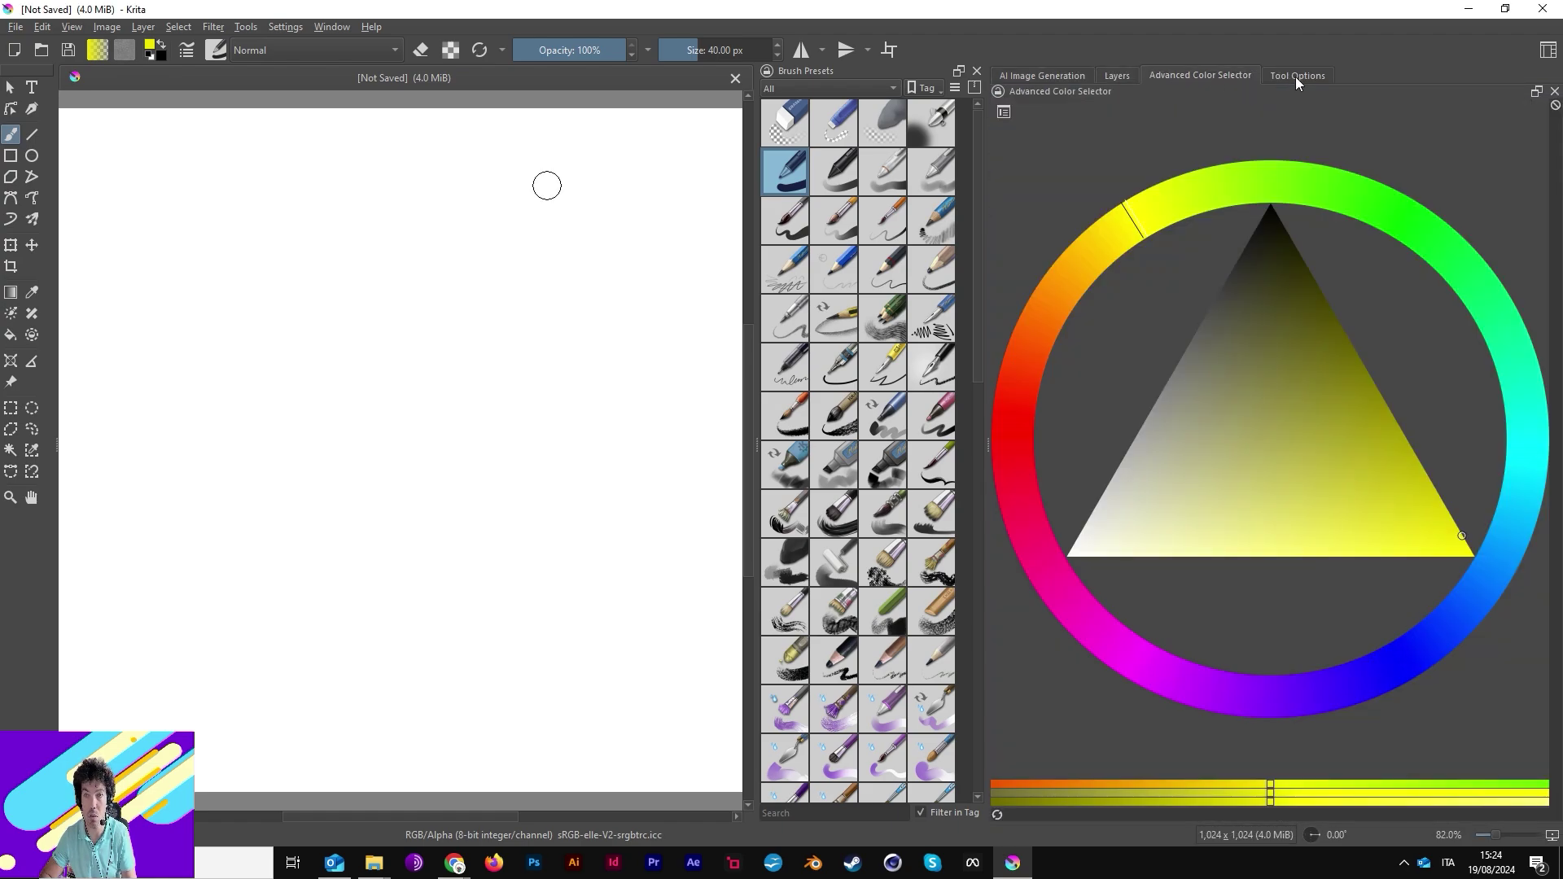
left_click(1298, 75)
left_click(1050, 75)
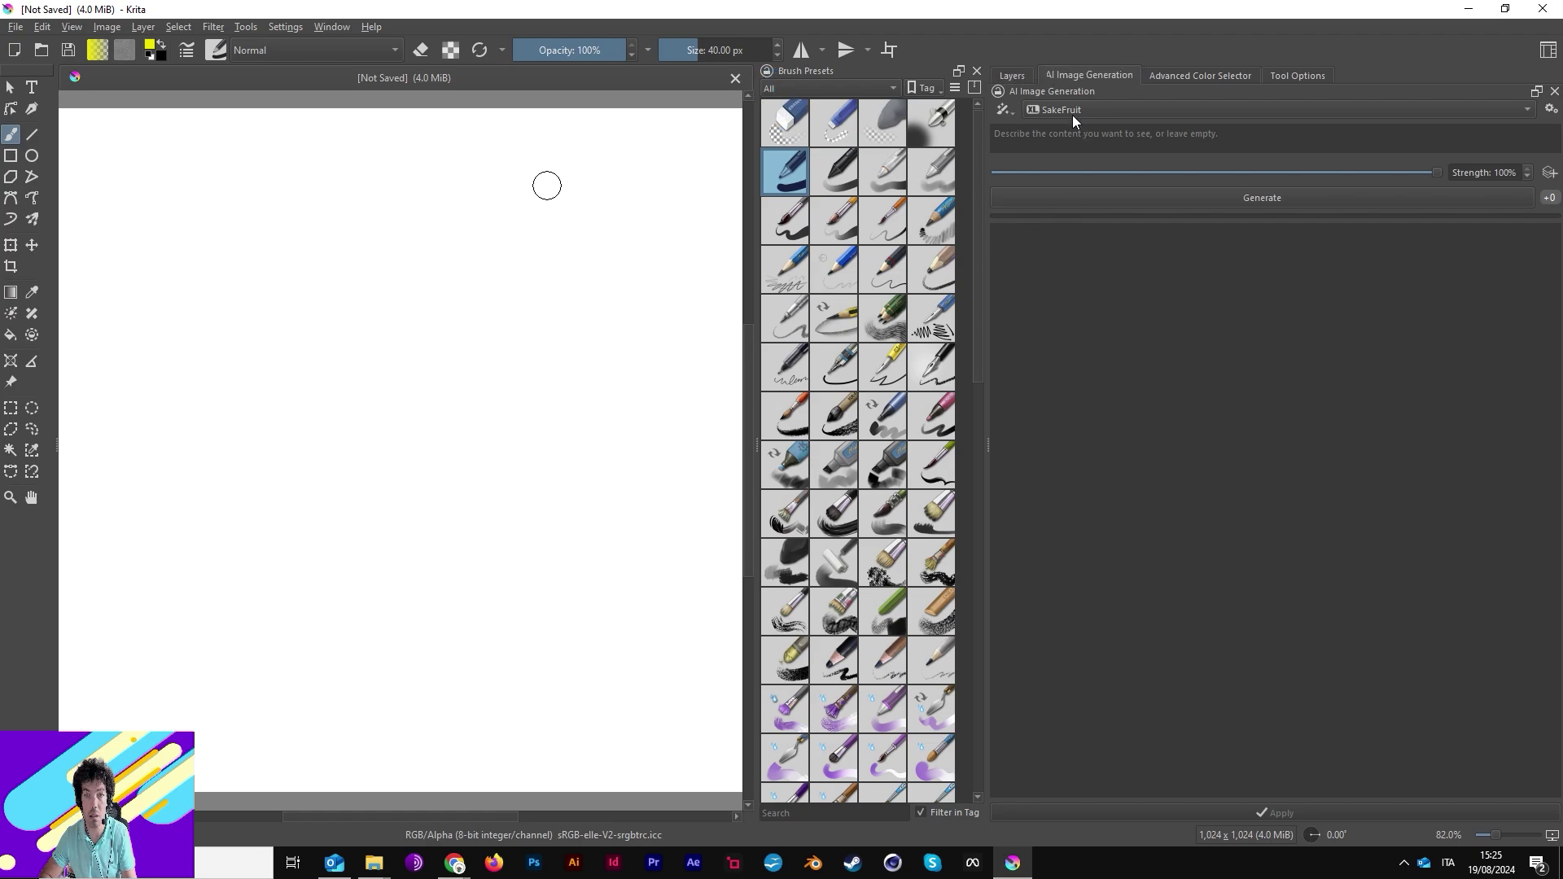
- Dock AI Image Generation in the same group as Brush Presets and widen that docker column
left_click_drag(1065, 75, 958, 148)
left_click(1536, 90)
mouse_move(476, 201)
left_mouse_down()
mouse_move(726, 103)
mouse_move(861, 193)
mouse_move(892, 236)
left_mouse_up()
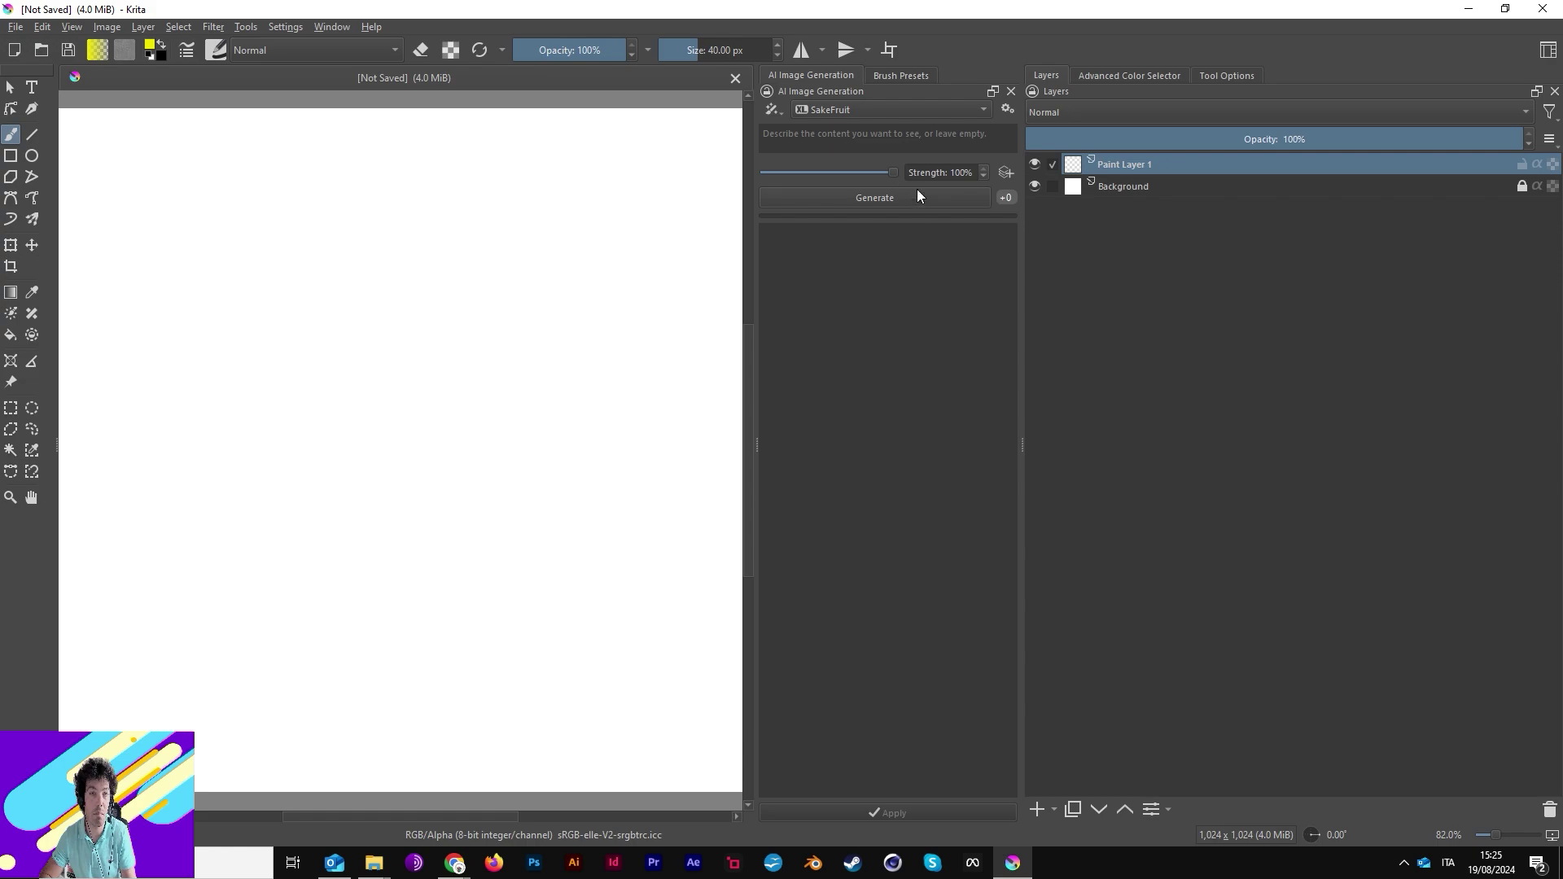
left_click_drag(1033, 443, 1229, 460)
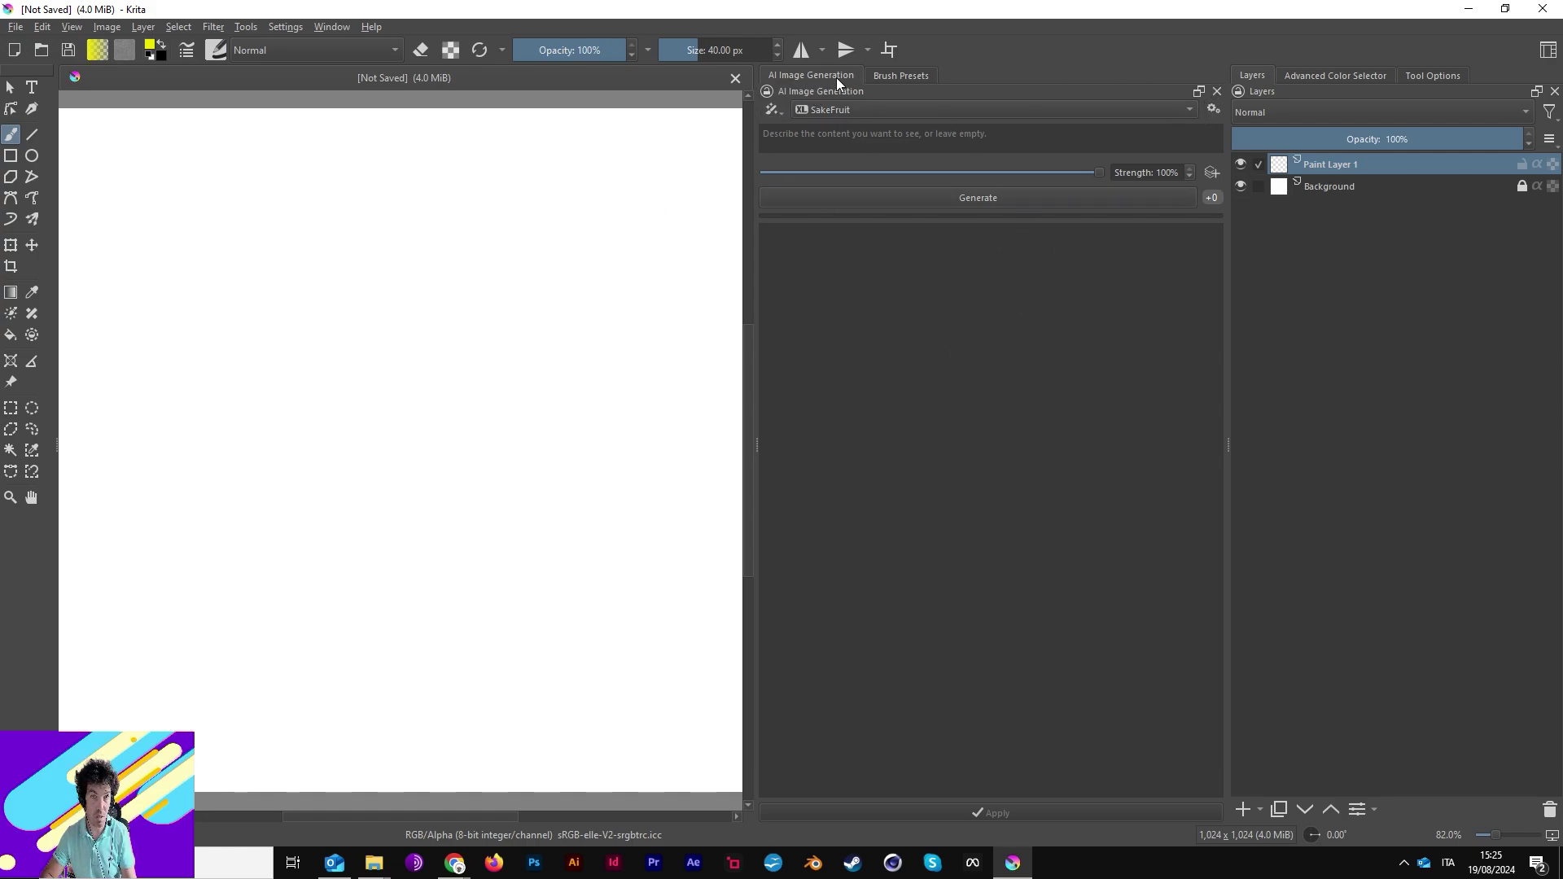
- Open the style presets configuration and examine the default and live sampler settings of the SakeFruit style
left_click(1213, 109)
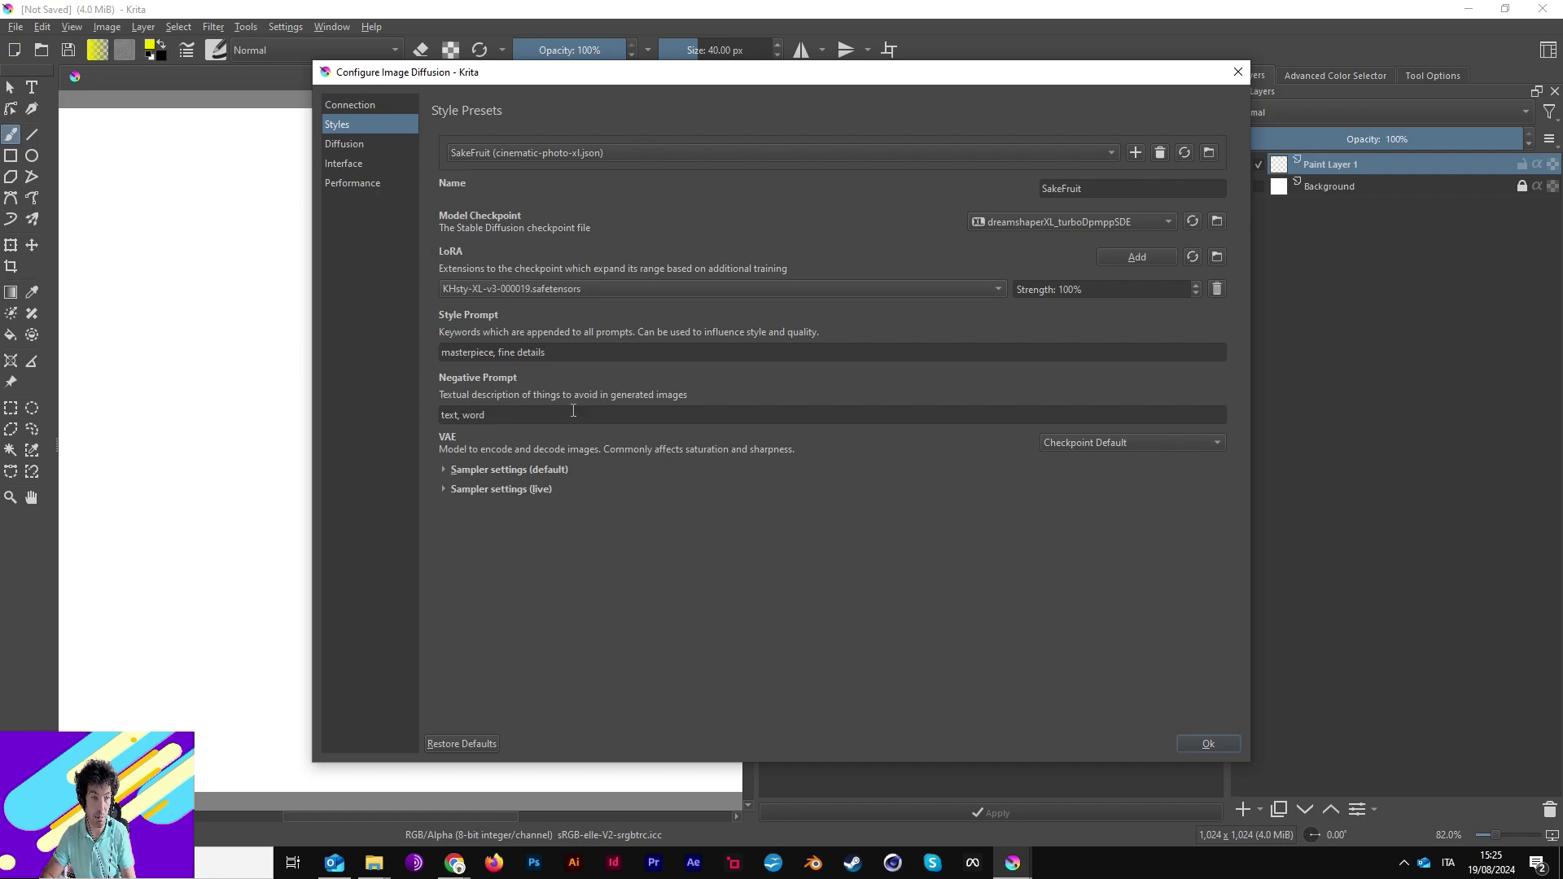
left_click(450, 469)
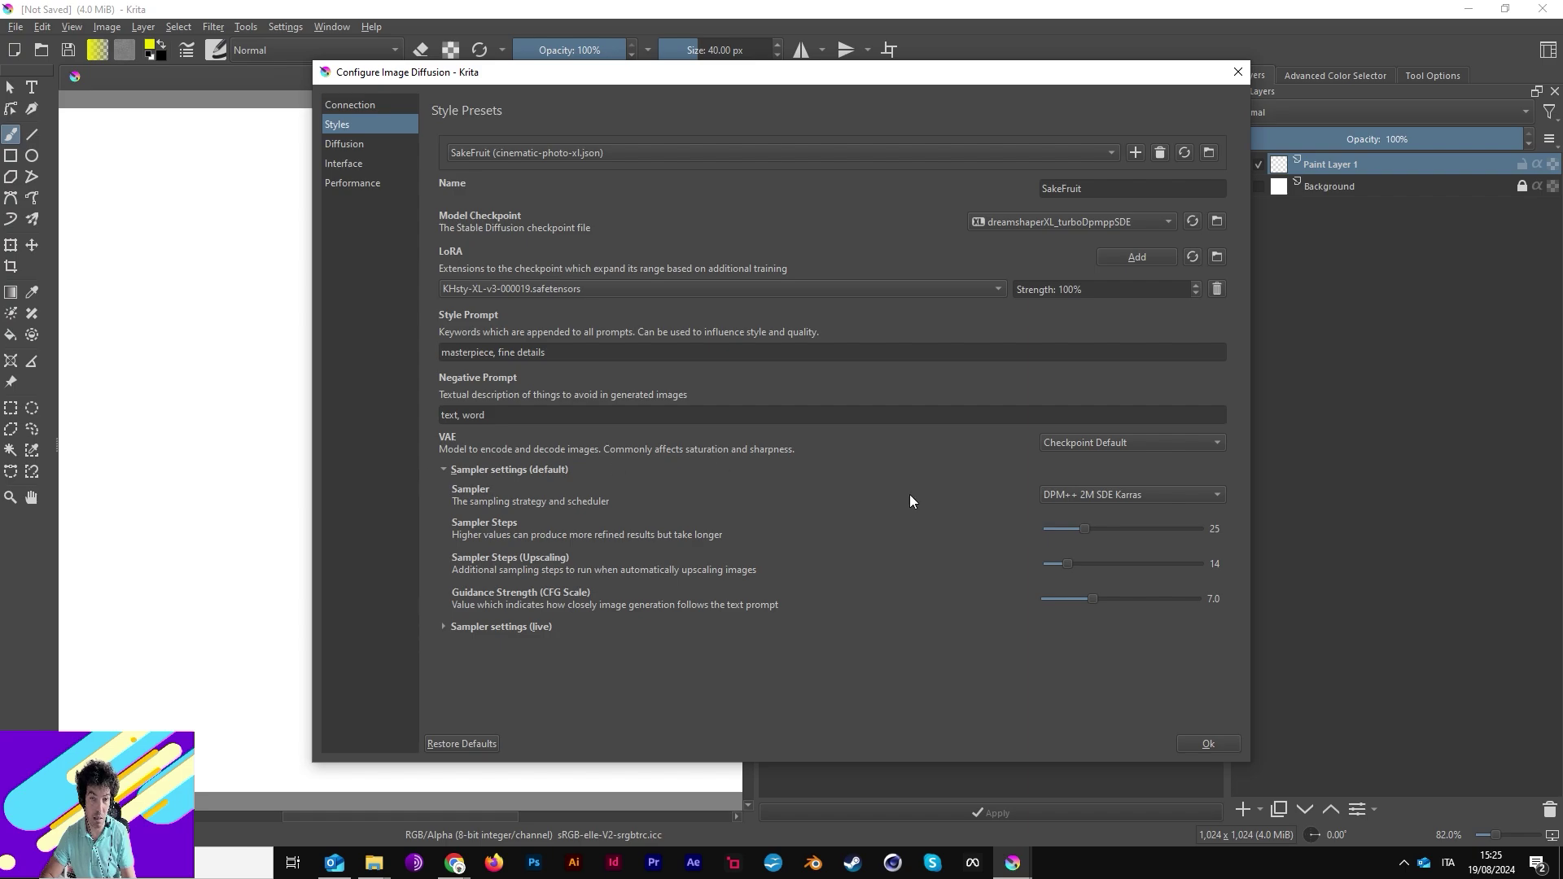
left_click(450, 627)
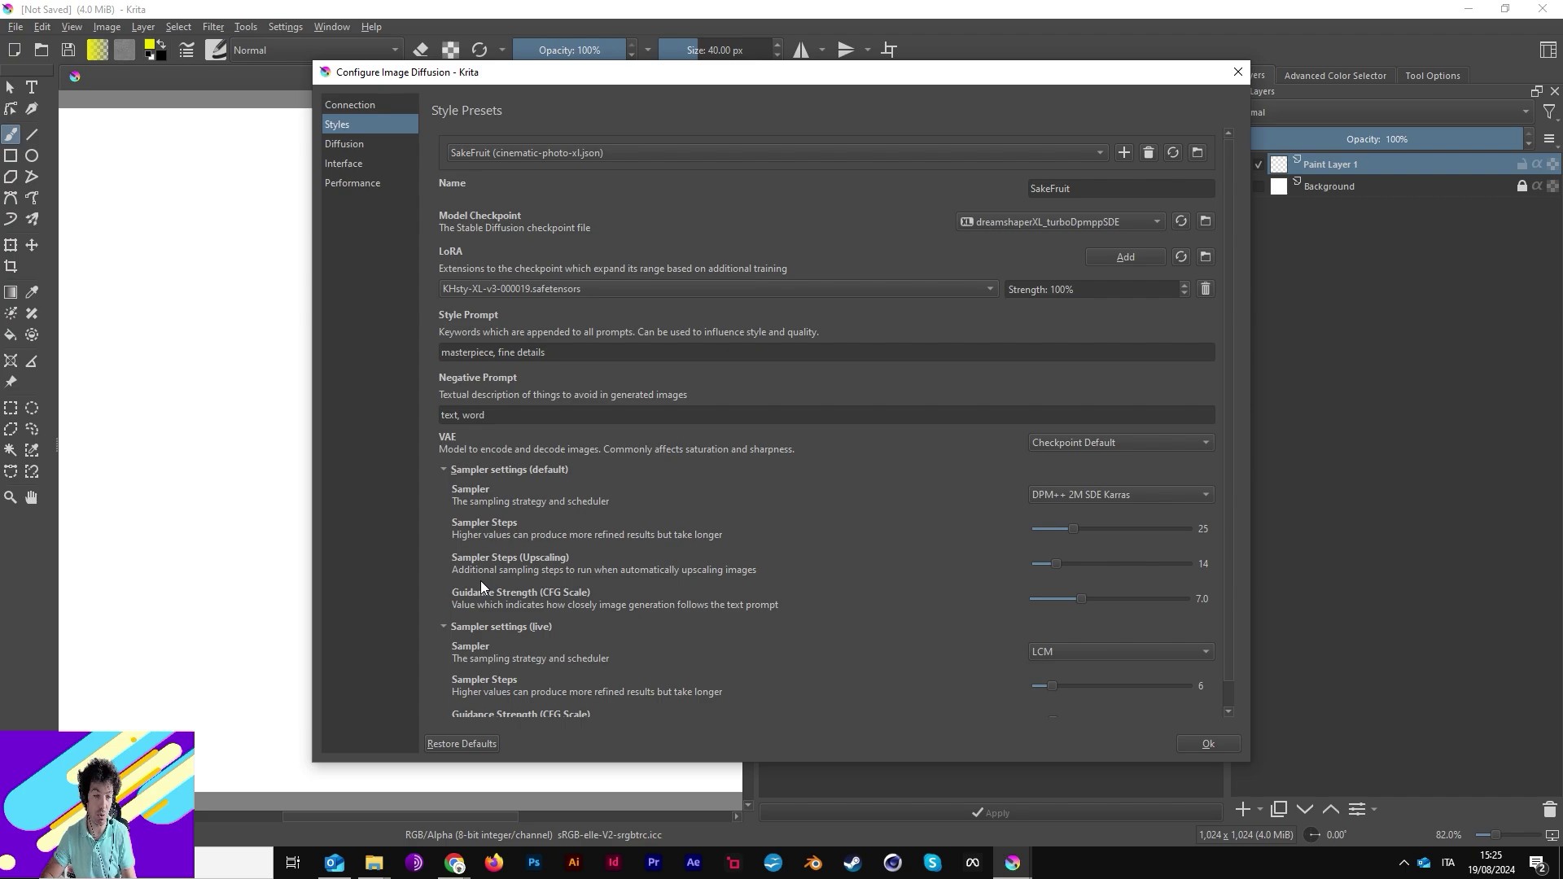
scroll(666, 510, "down", 1)
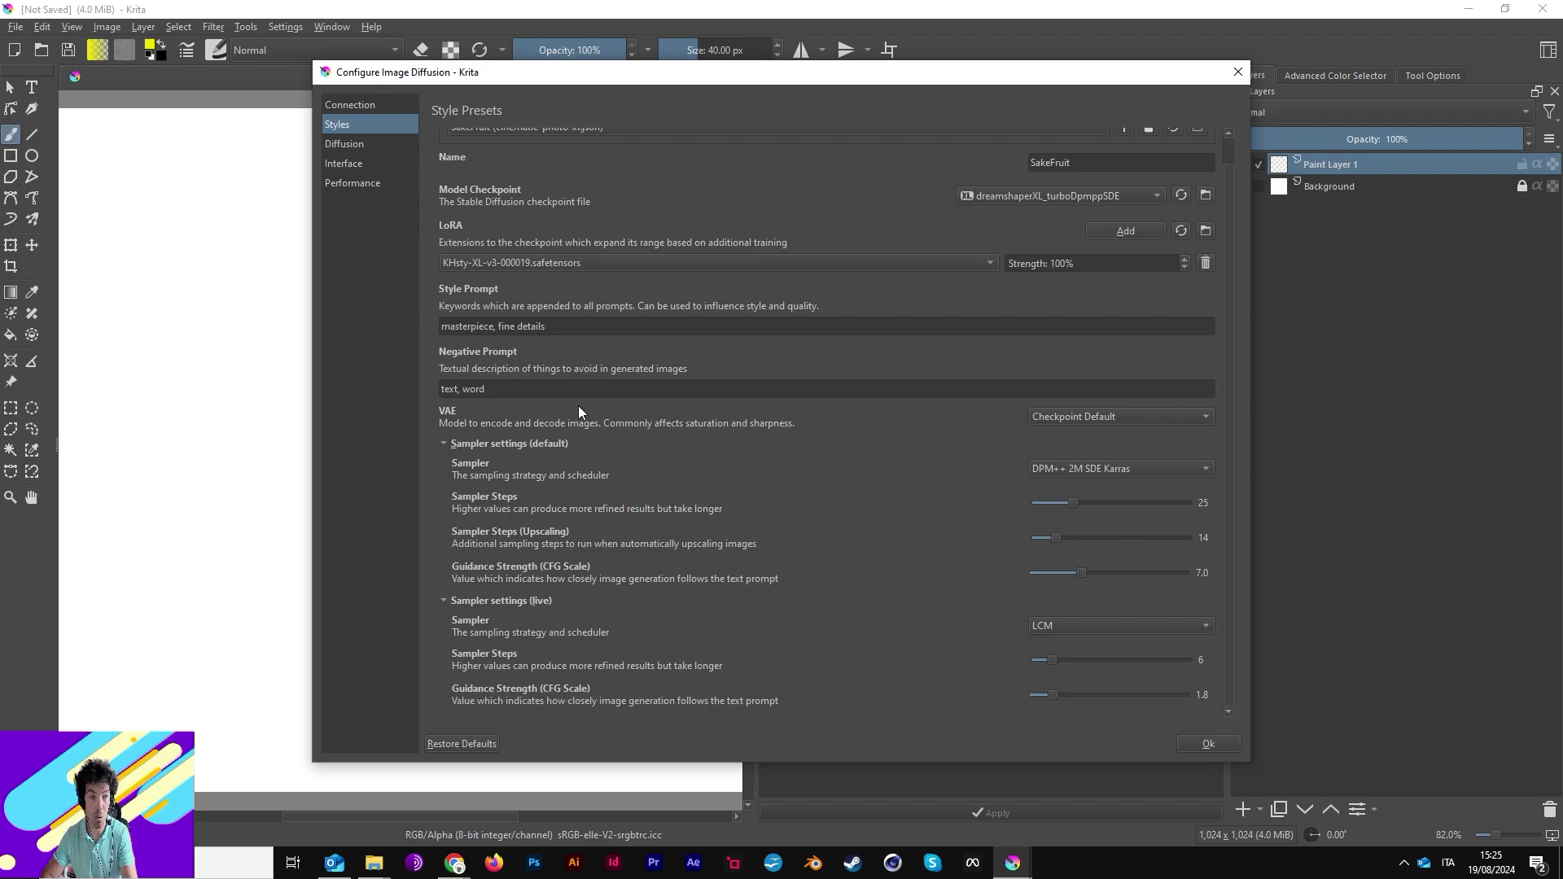
- Review the Diffusion, Interface and Performance settings of Image Diffusion and return to the server configuration
left_click(325, 147)
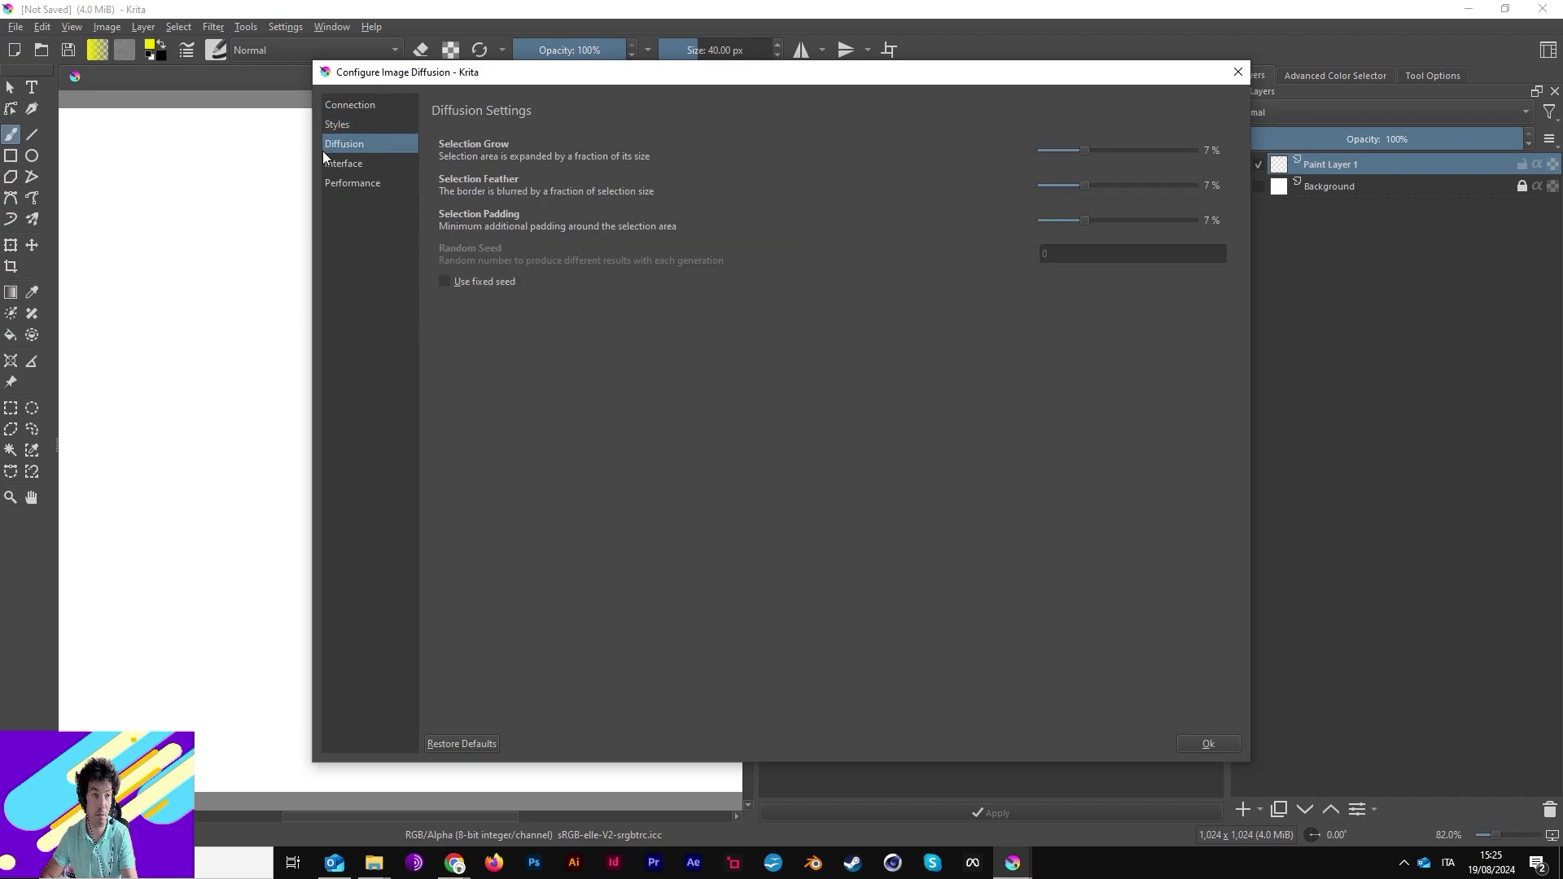
left_click(367, 164)
left_click(370, 182)
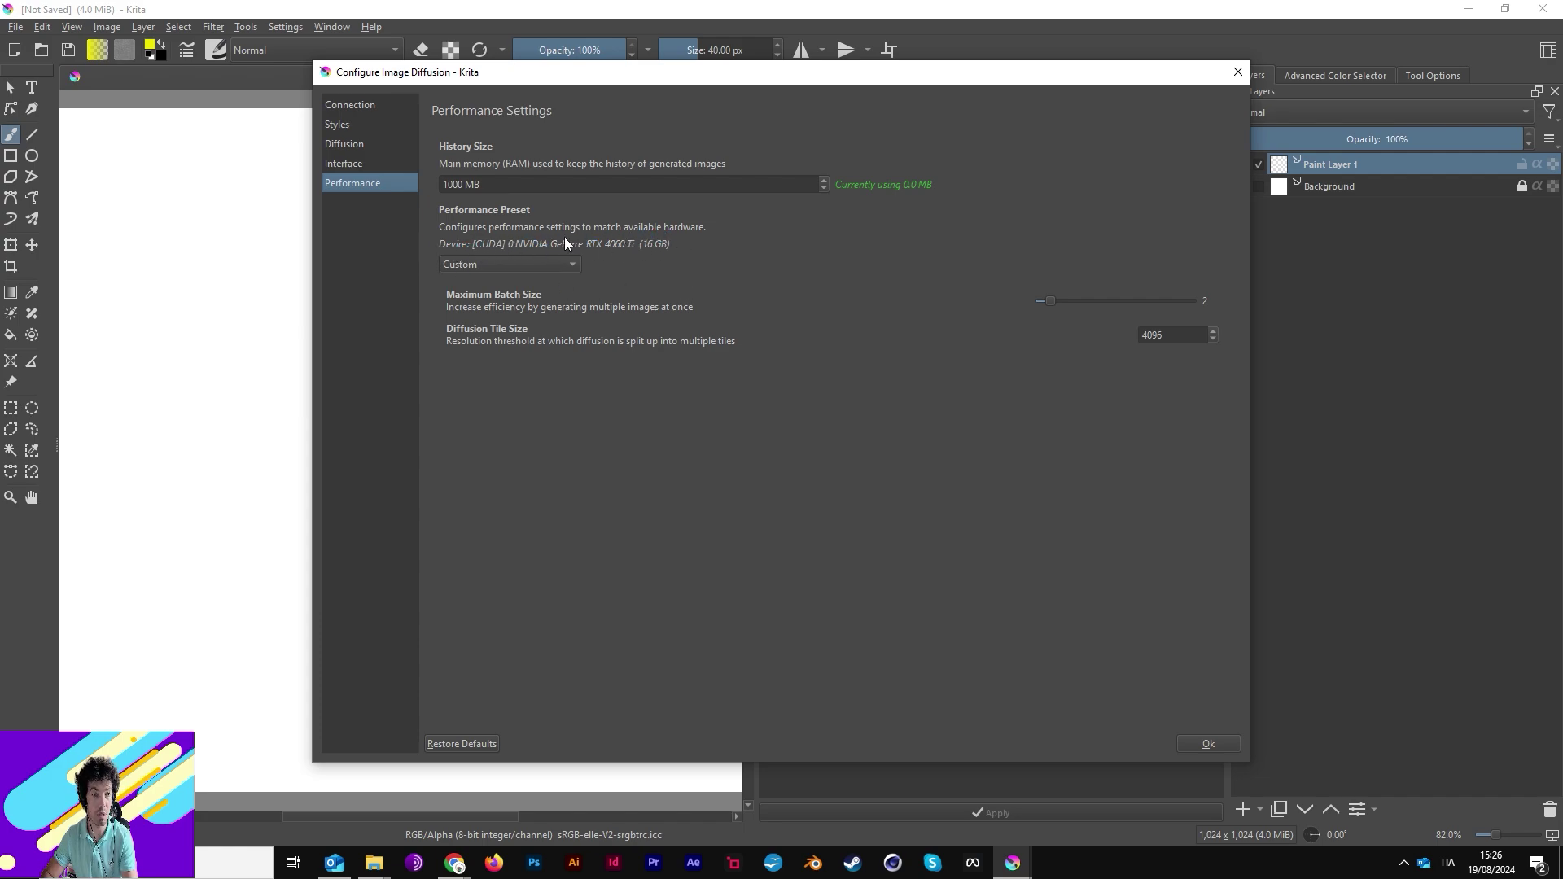
left_click(353, 104)
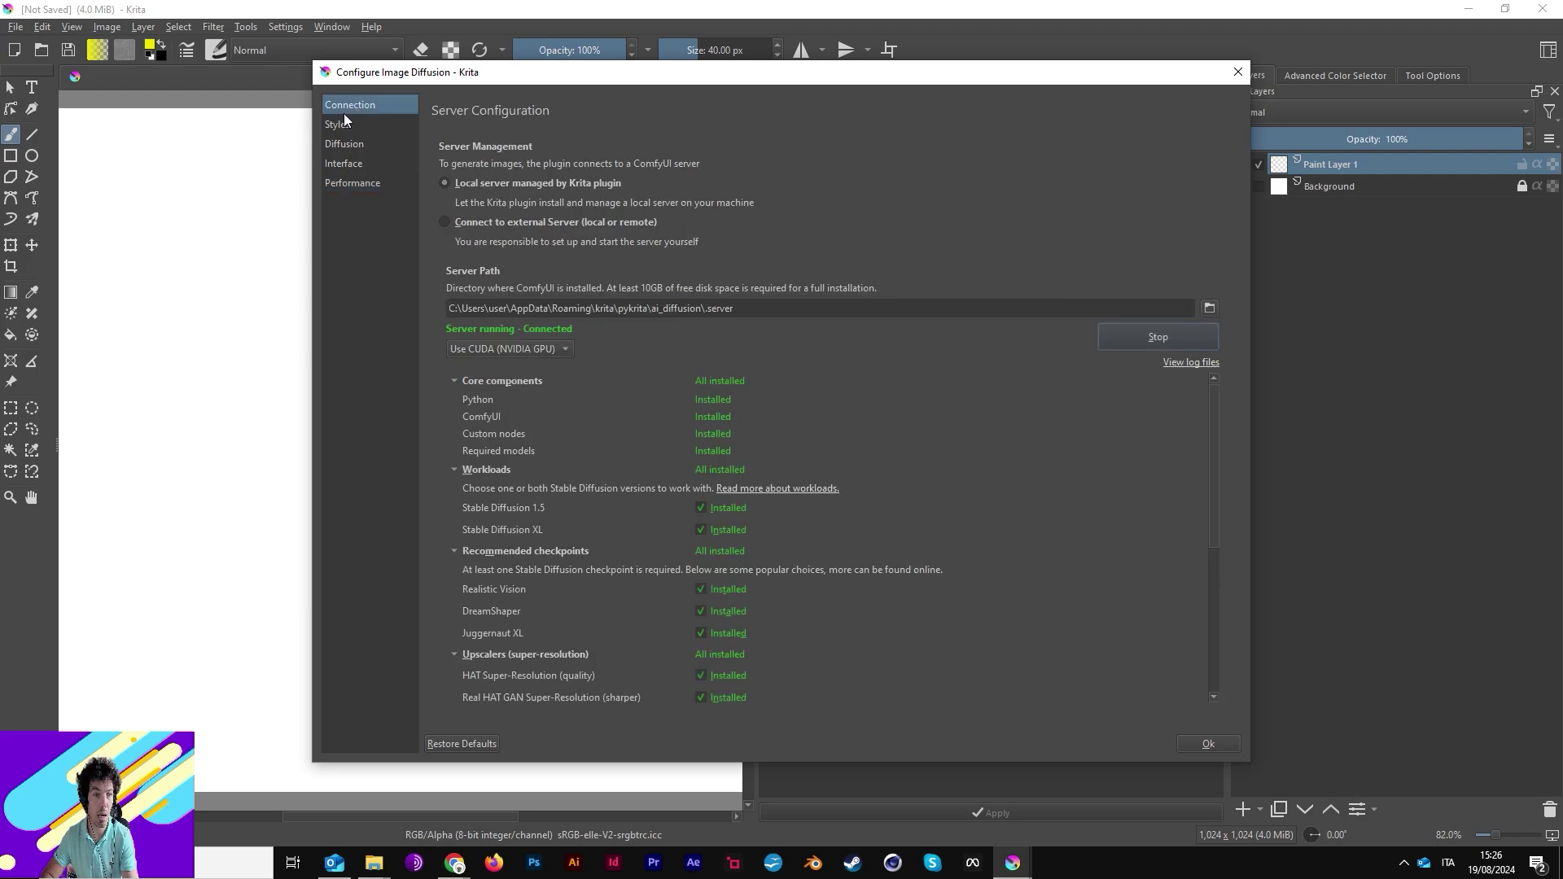
- Collapse both sampler settings groups of the SakeFruit style and view the model checkpoints on offer
left_click(338, 124)
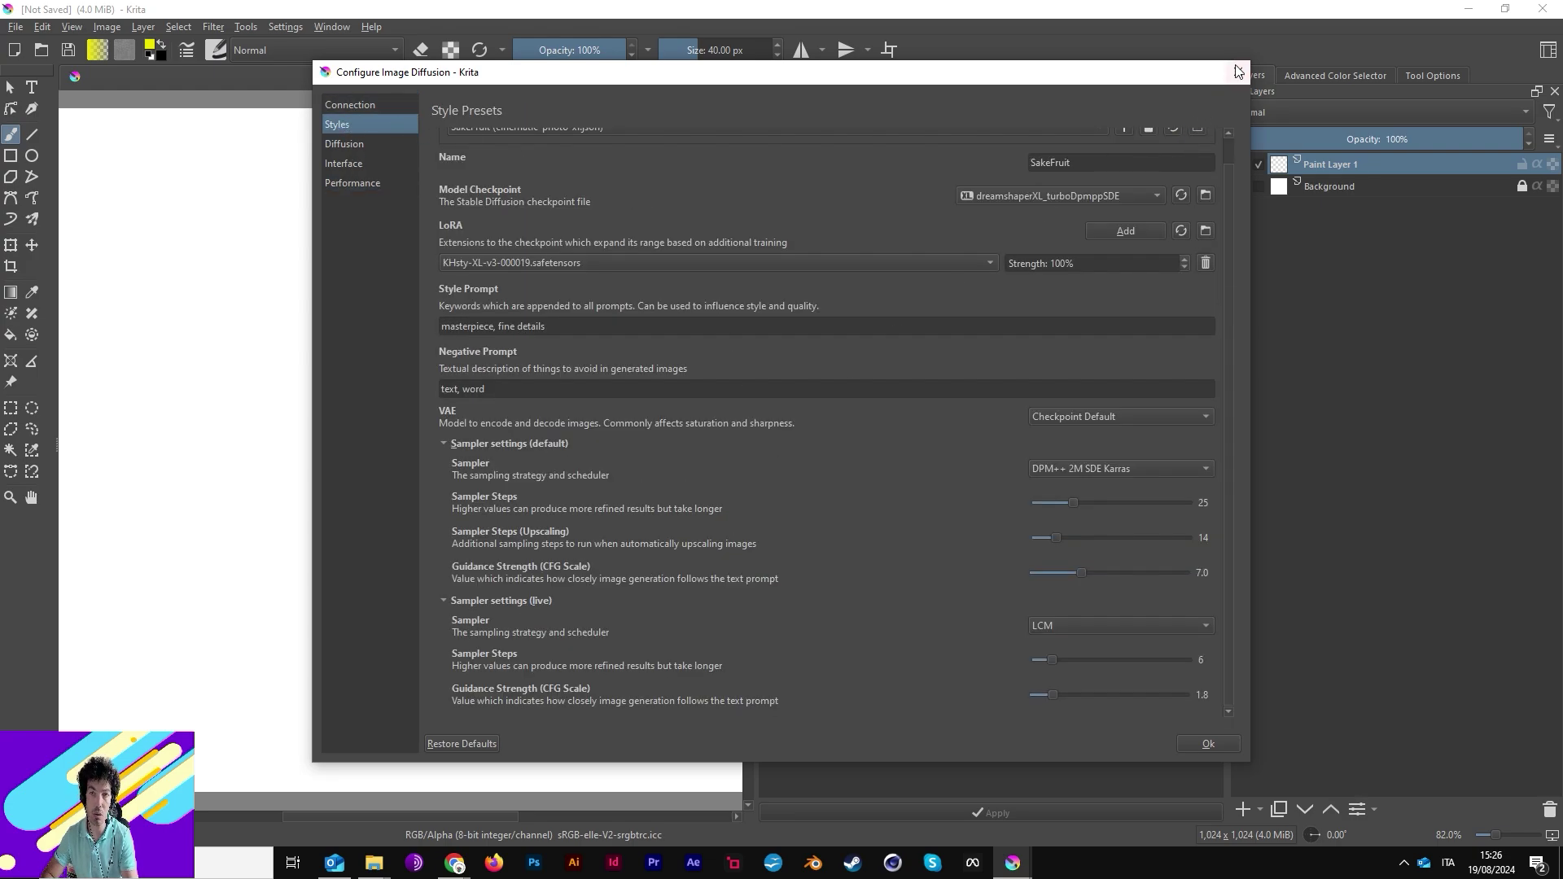
scroll(963, 332, "up", 1)
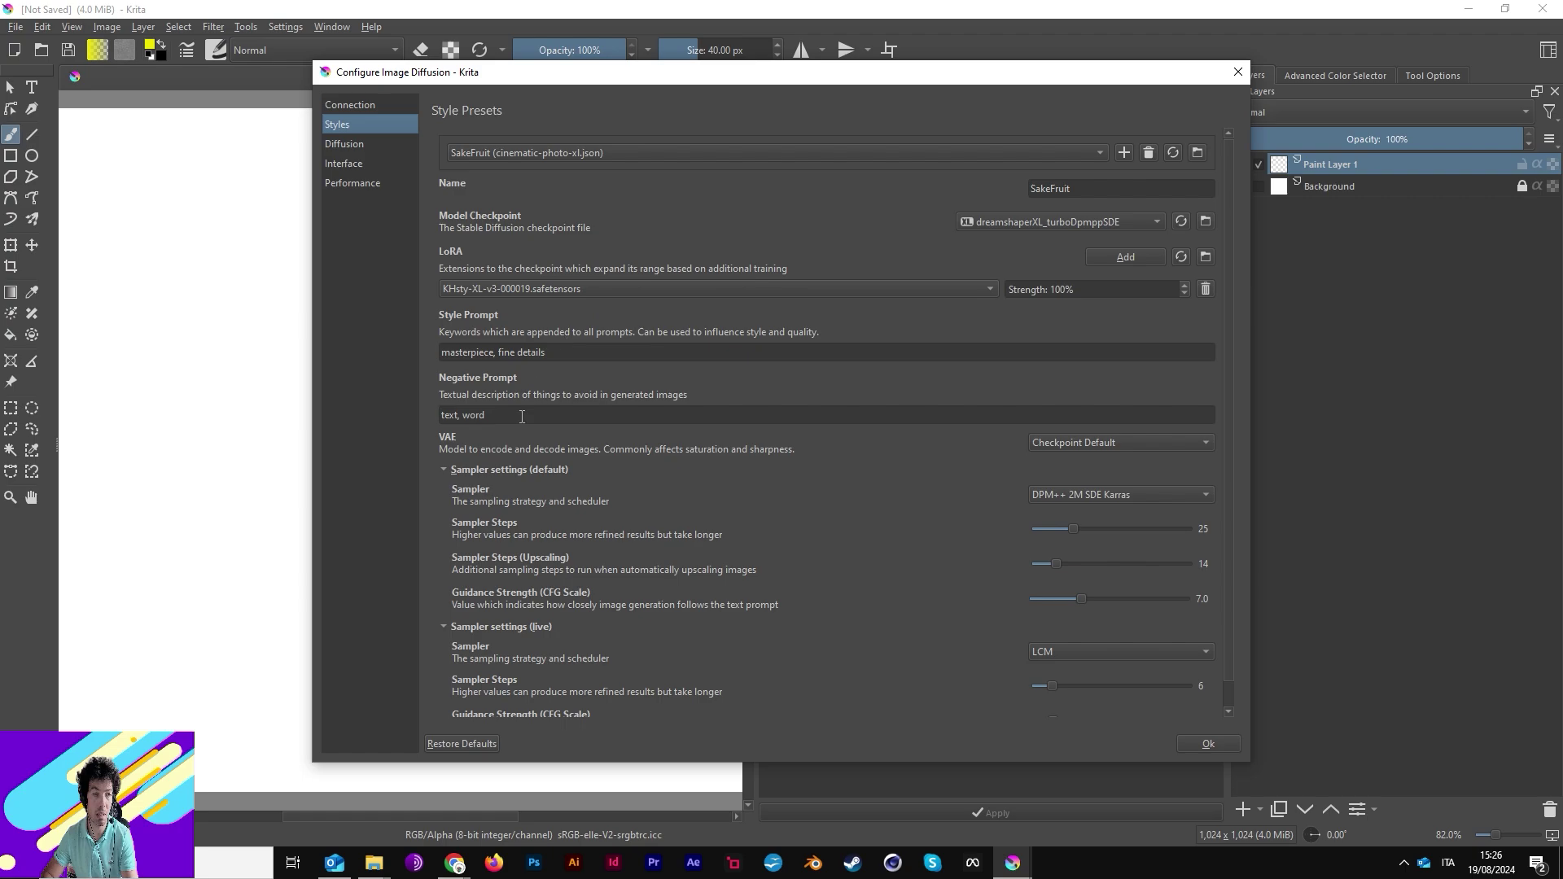
left_click(443, 469)
left_click(443, 490)
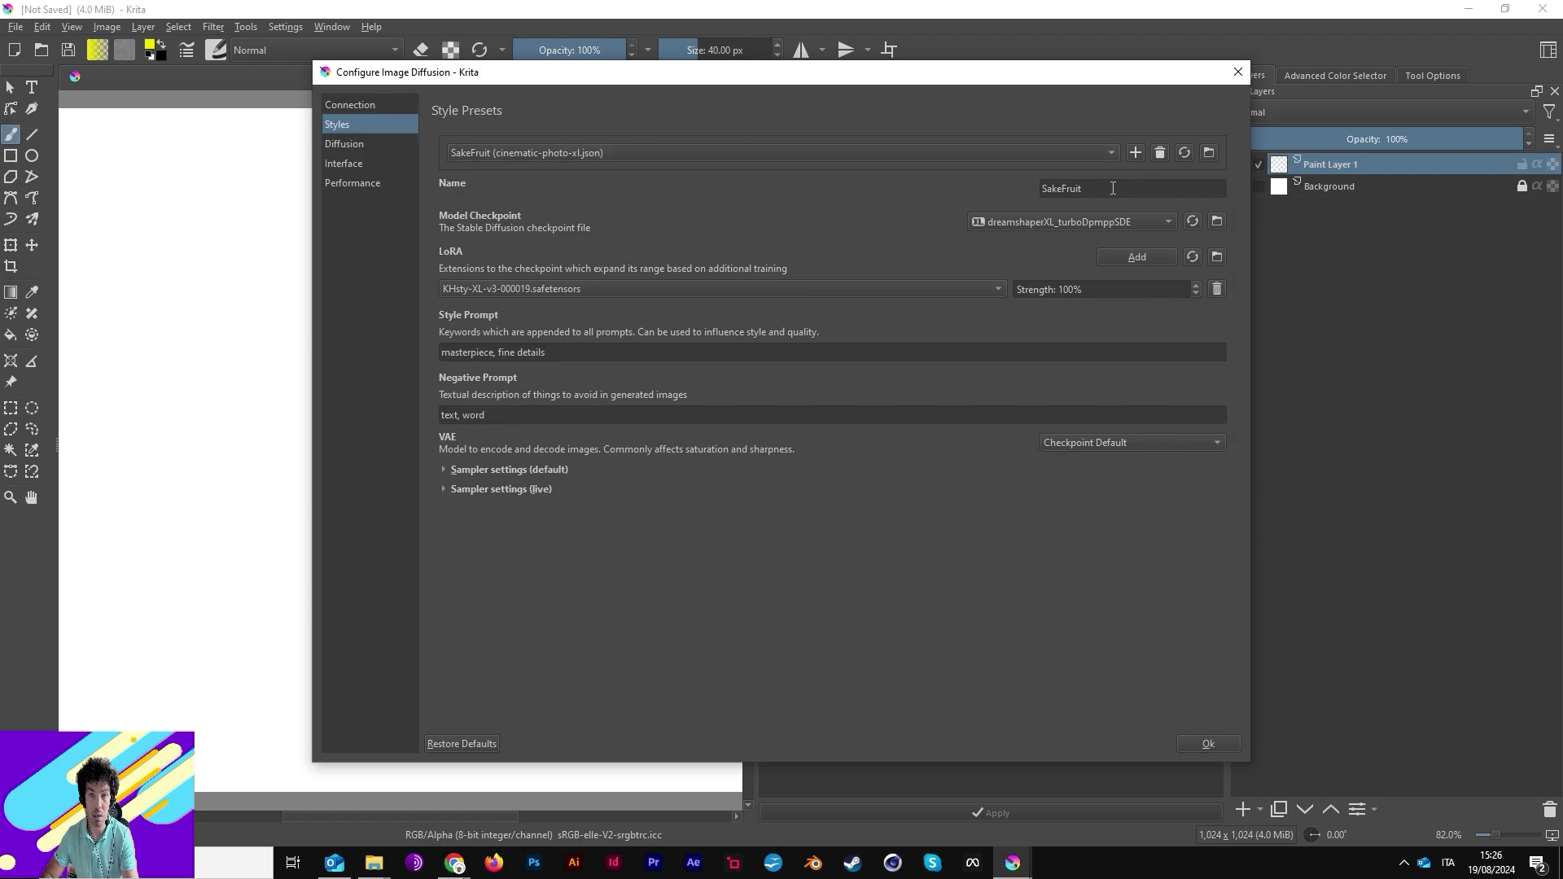
left_click(1062, 223)
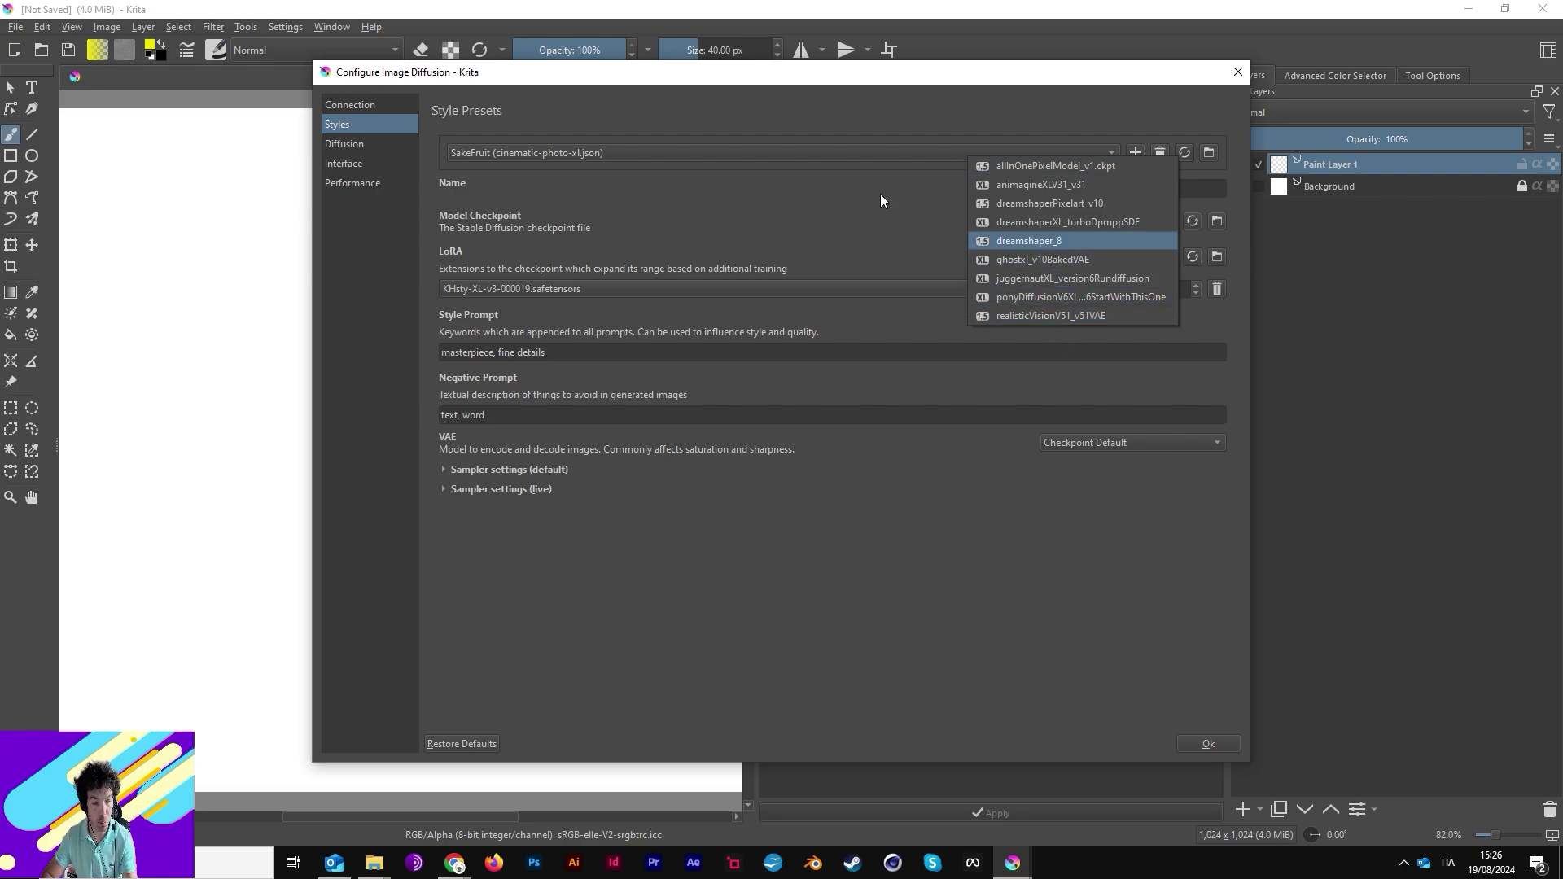
left_click(365, 124)
- Review the workloads, recommended checkpoints and upscalers in the server configuration
left_click(367, 109)
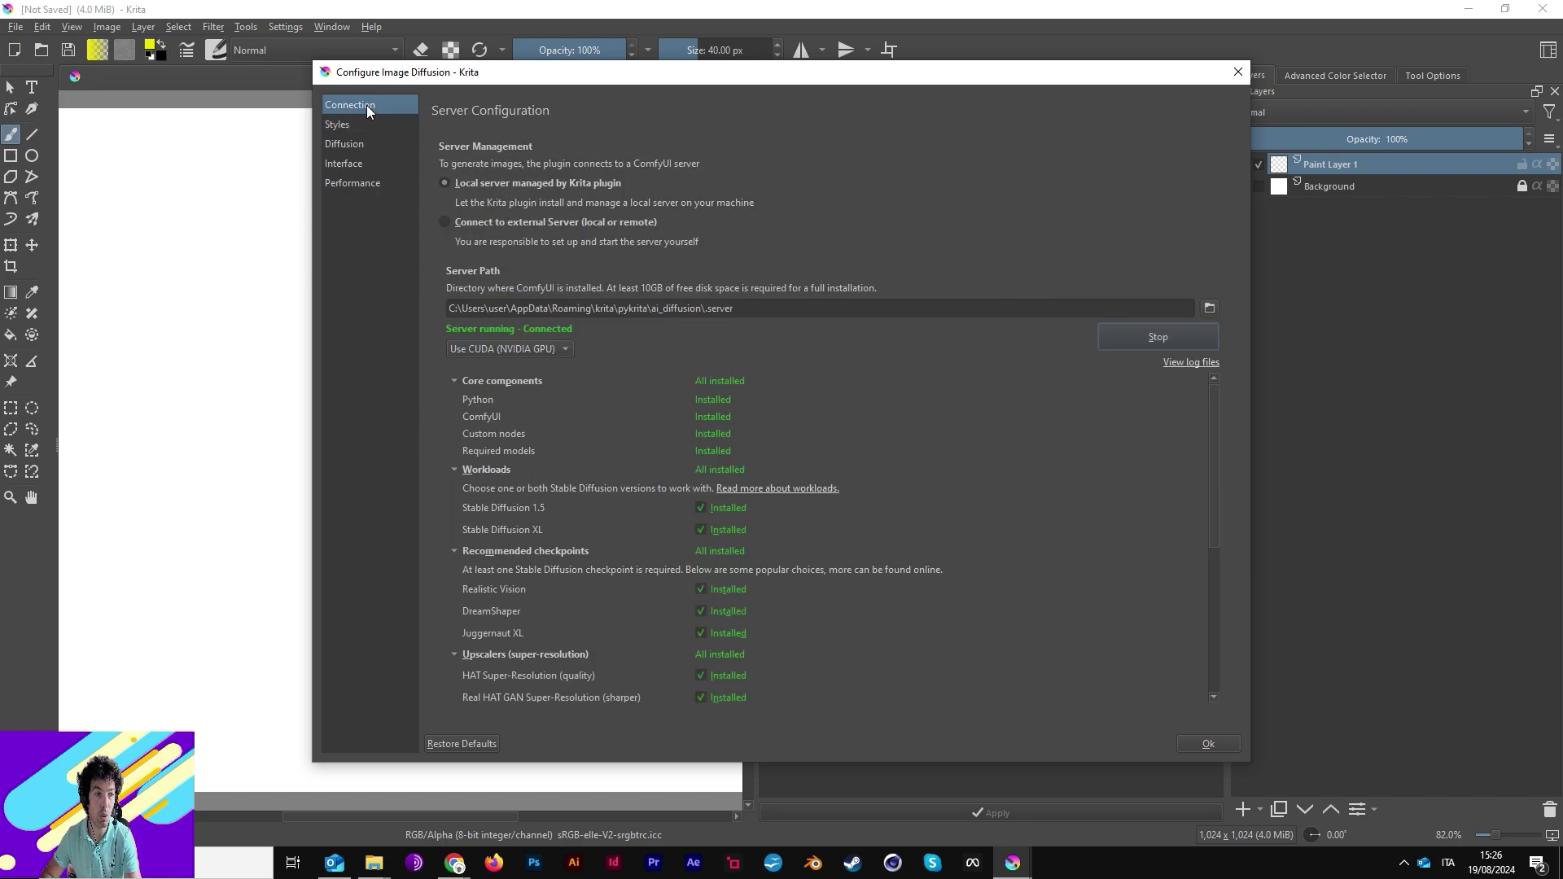
scroll(529, 469, "down", 2)
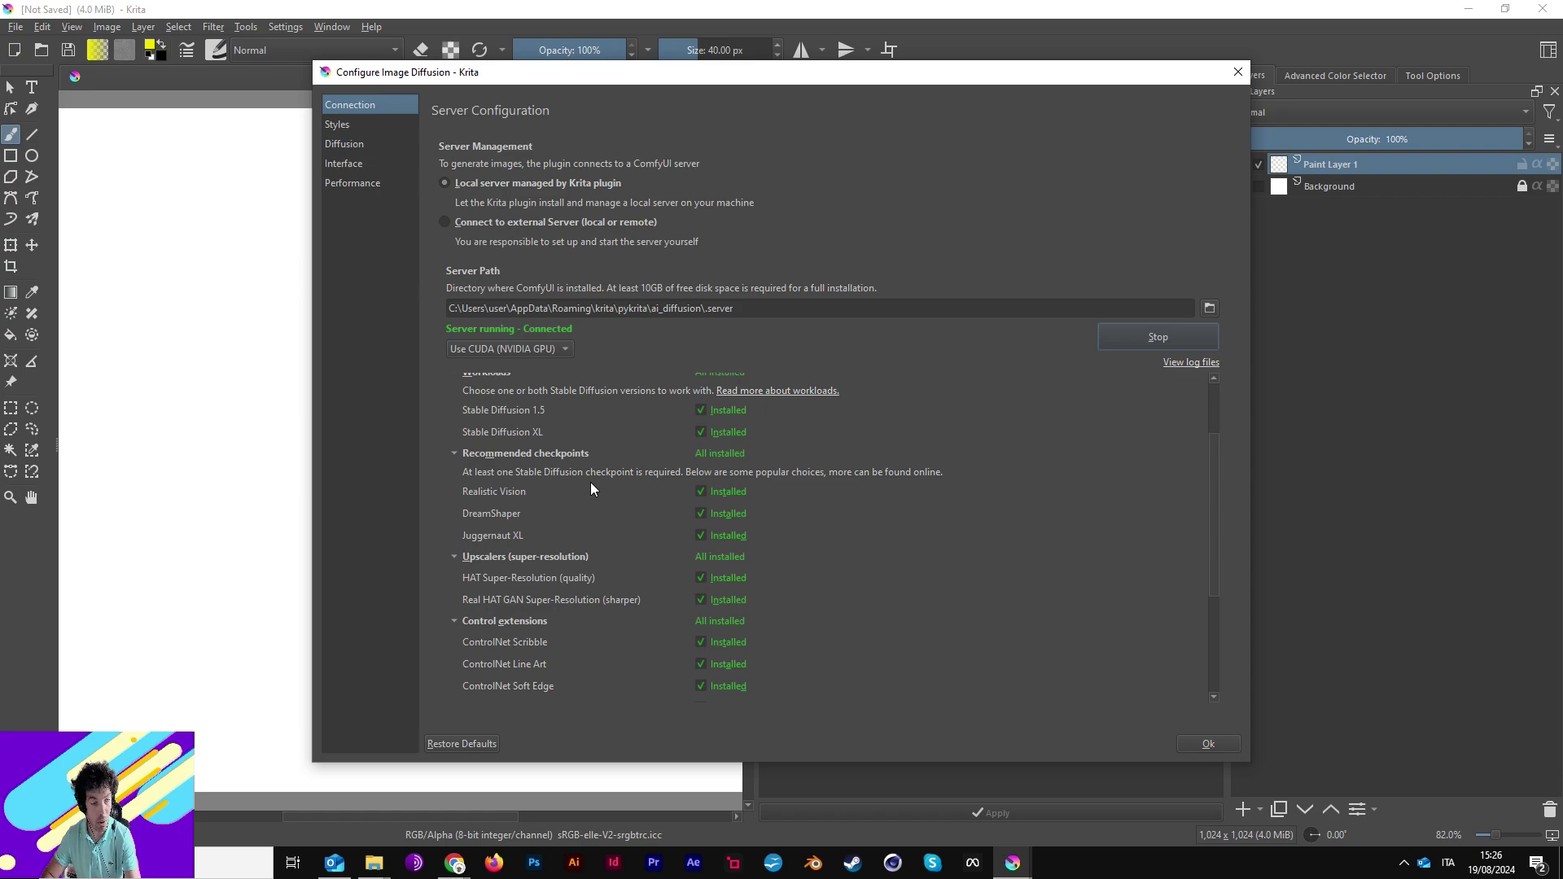
scroll(591, 487, "up", 1)
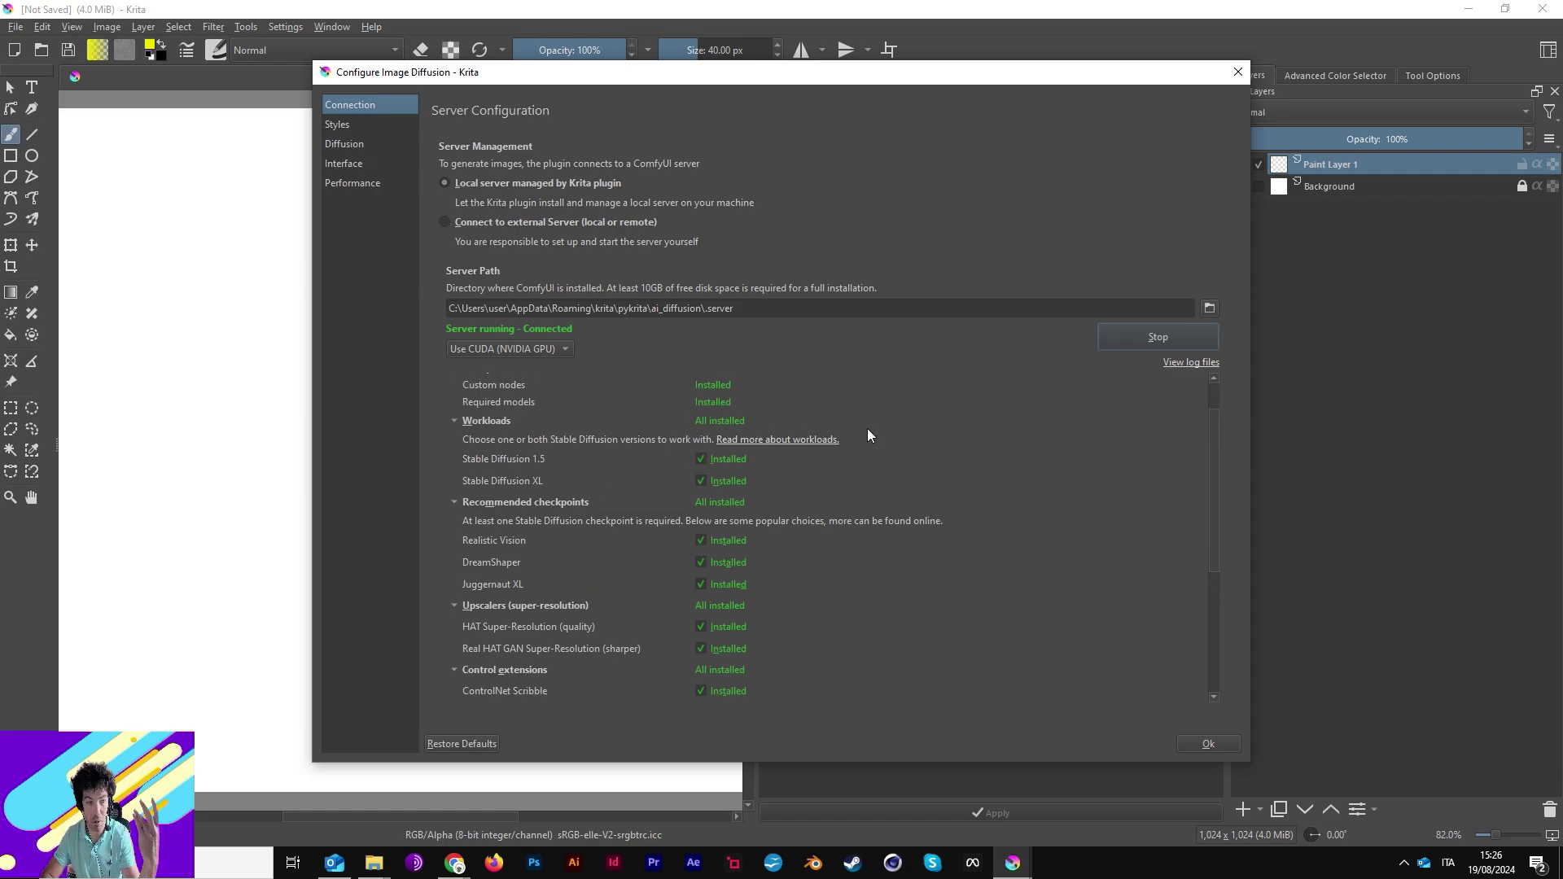
scroll(778, 420, "up", 1)
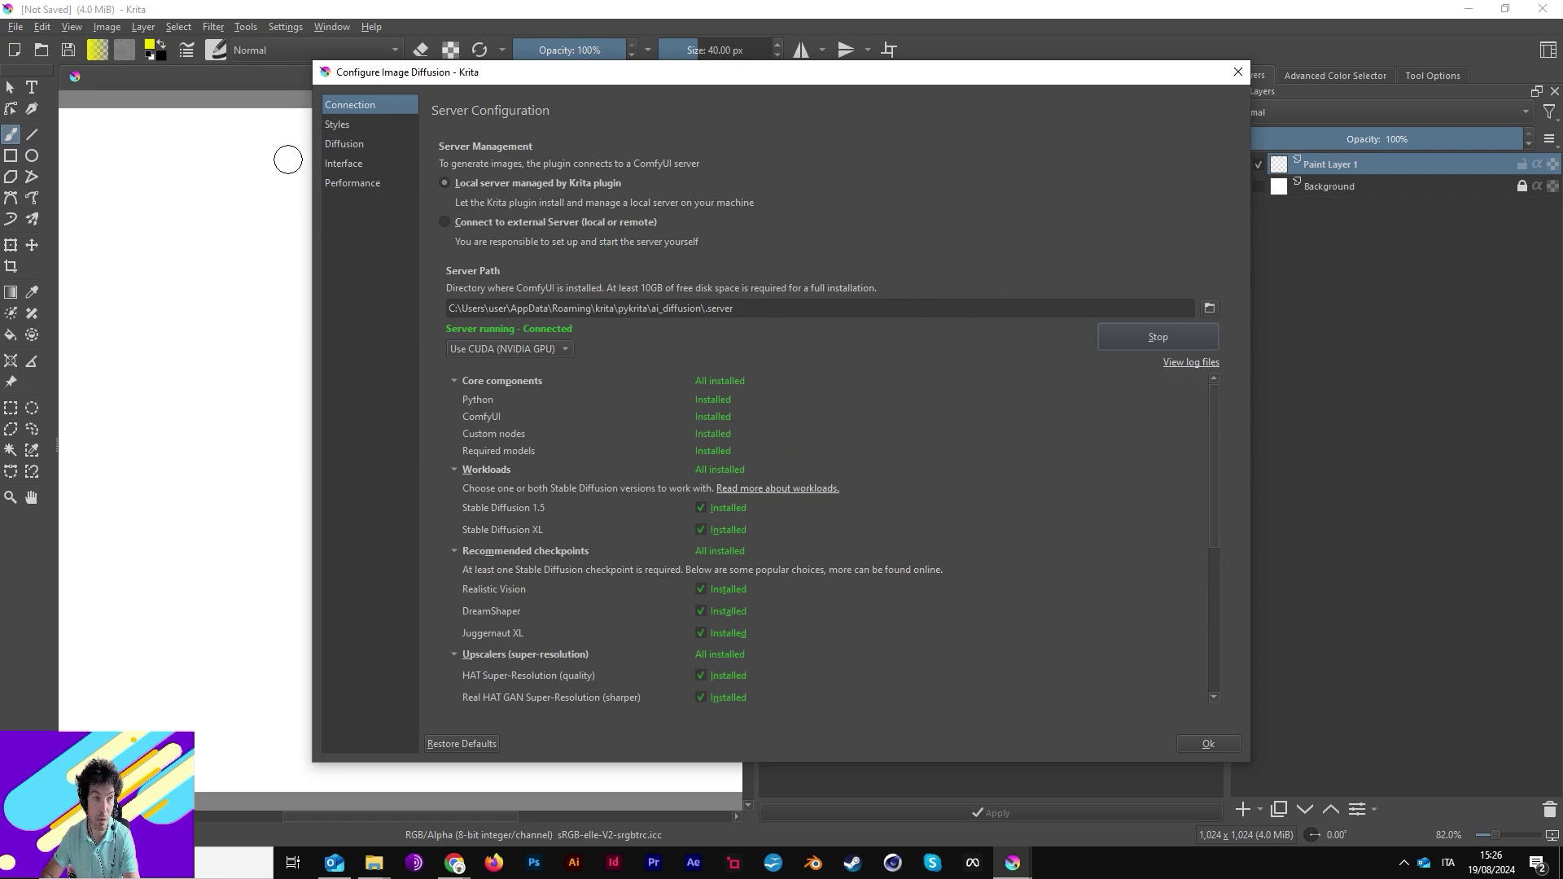
- Open the model checkpoints folder from the style presets, inspect its files, close it and return to the configuration
left_click(348, 124)
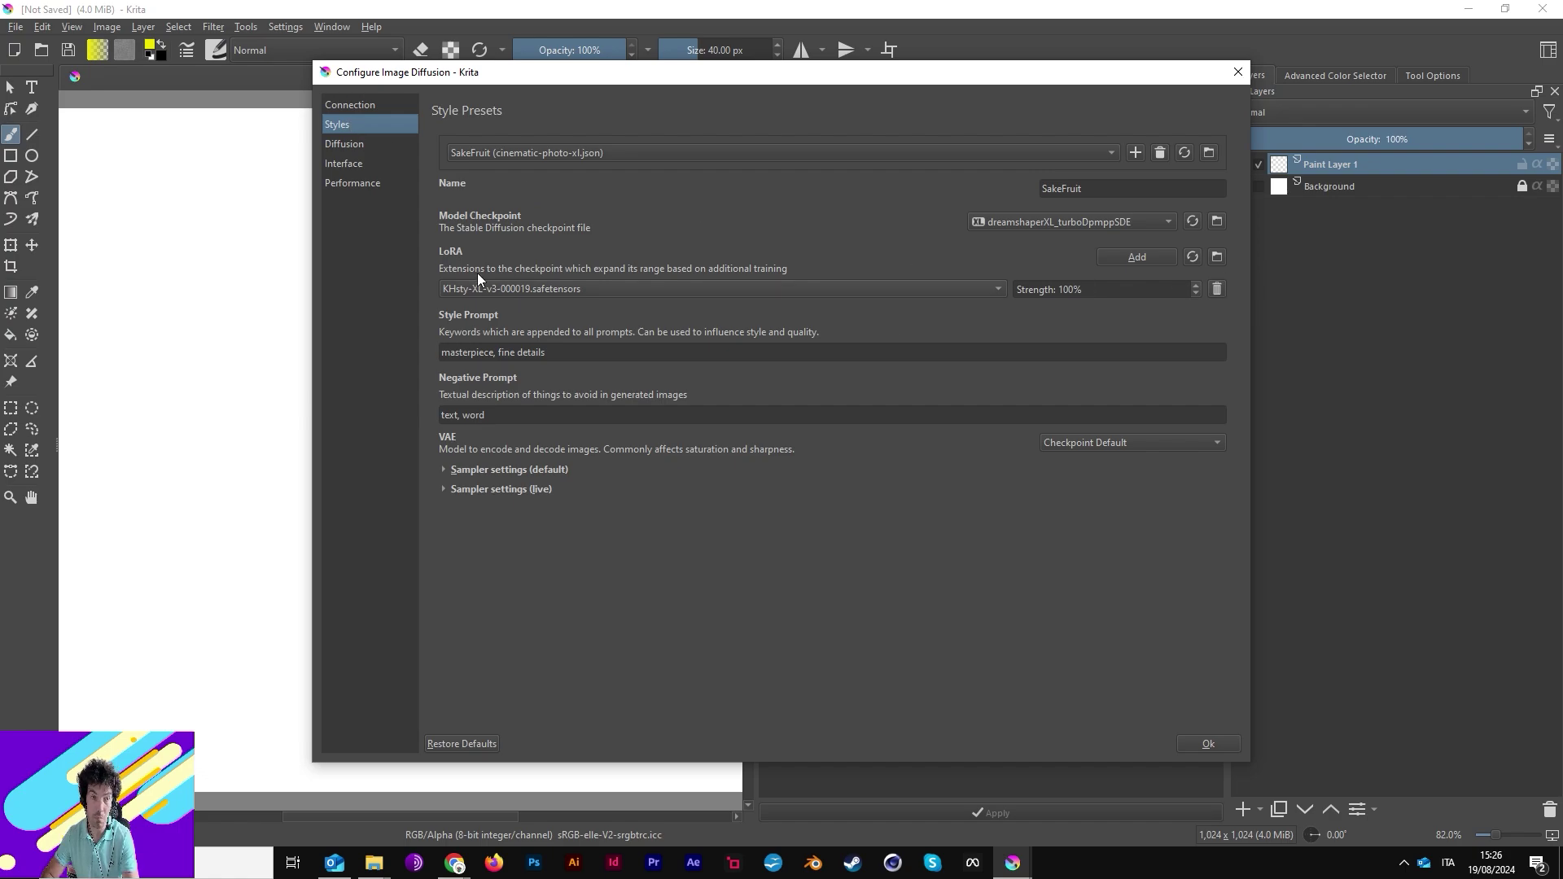
left_click(1218, 223)
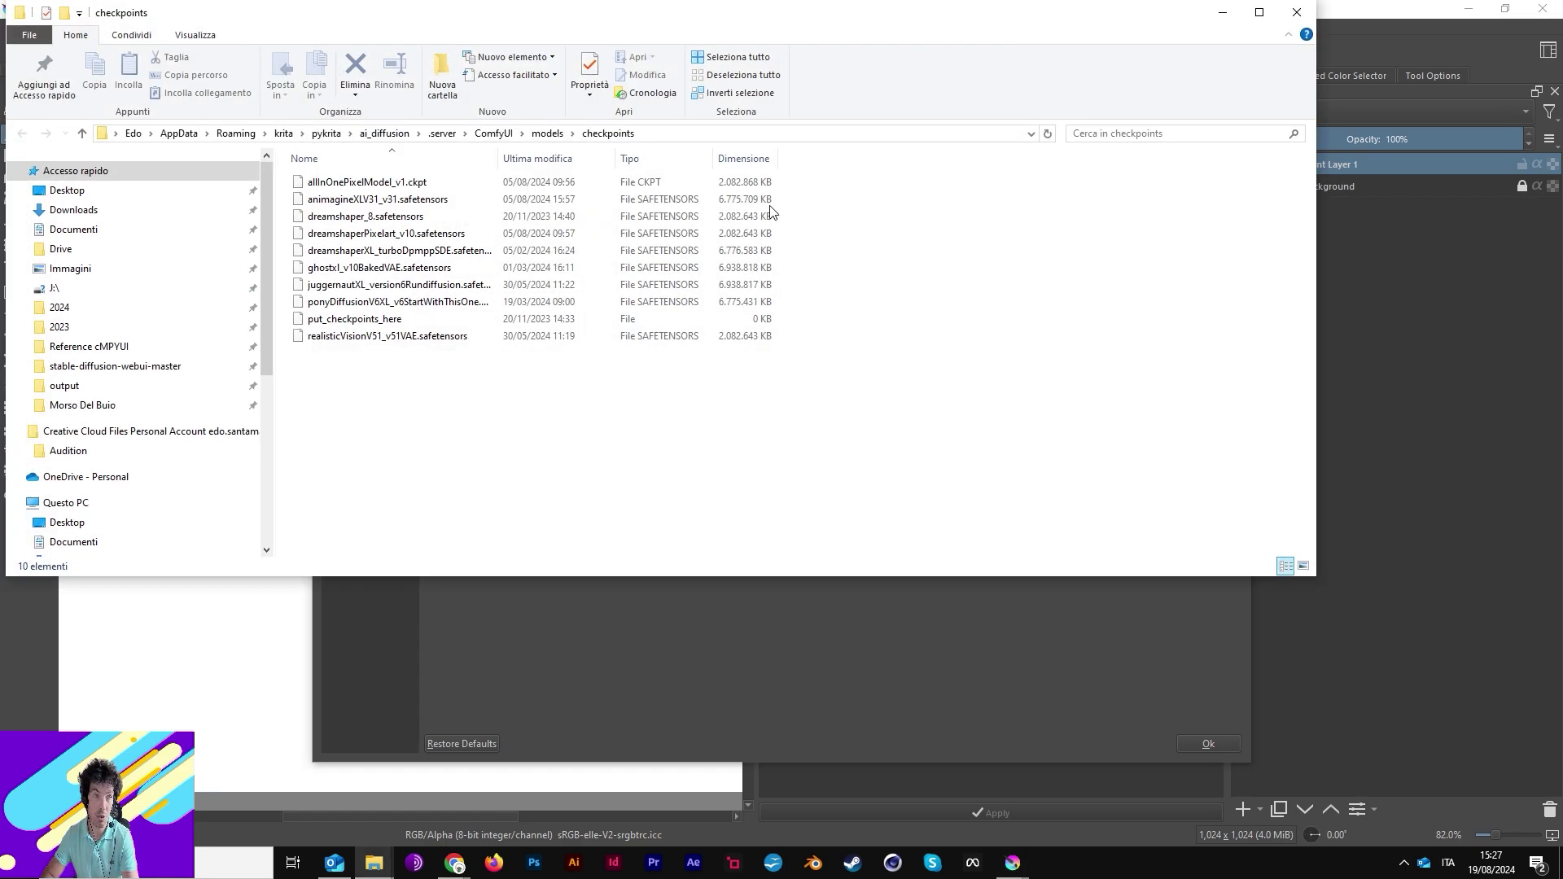
left_click_drag(348, 11, 373, 126)
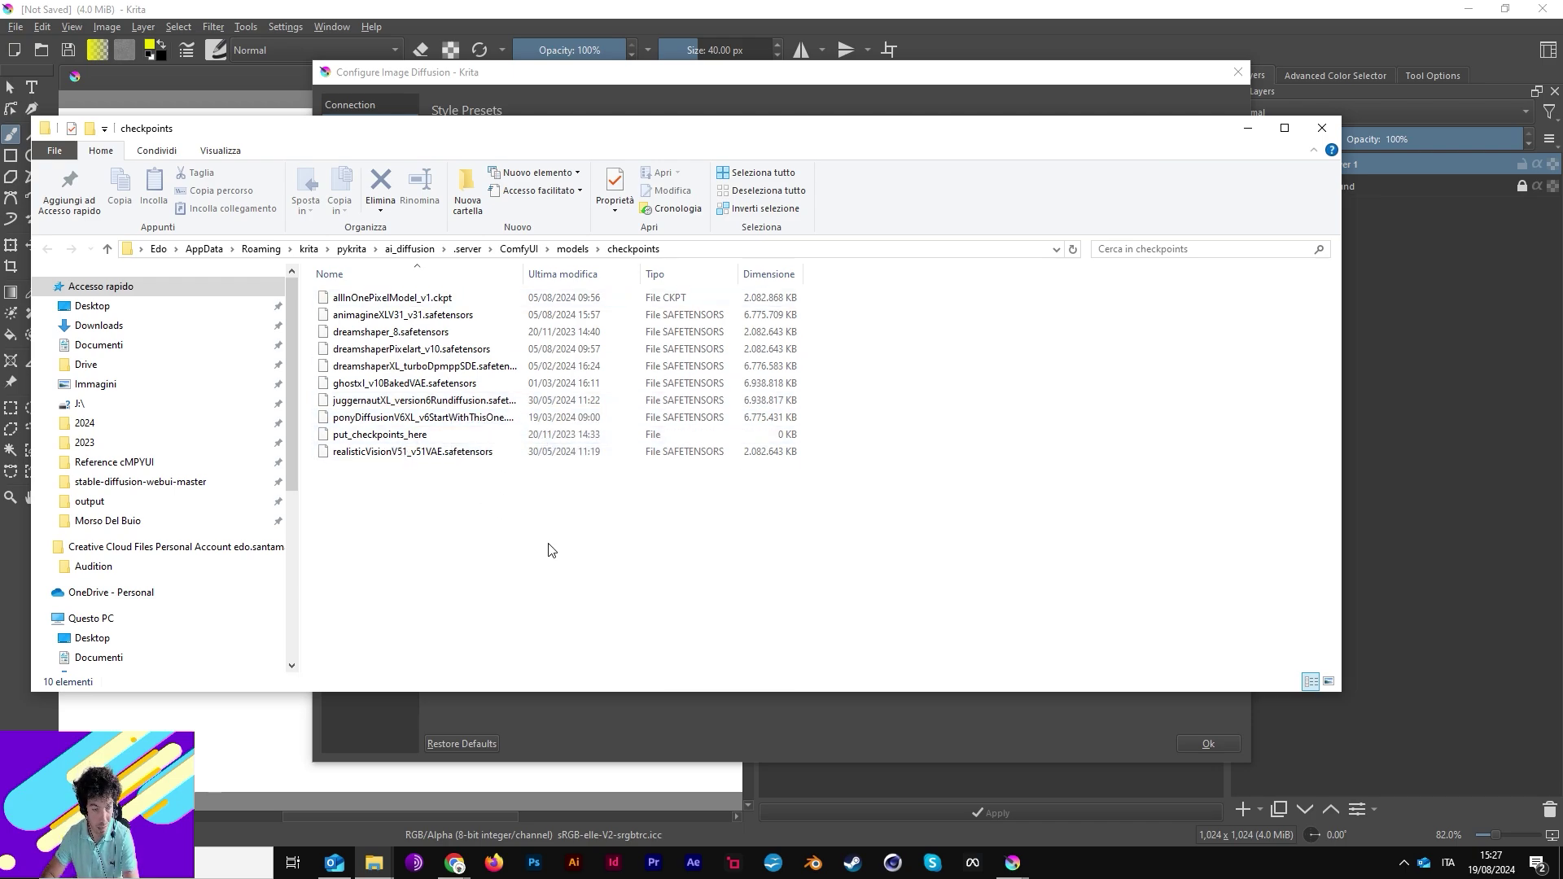
left_click(1331, 56)
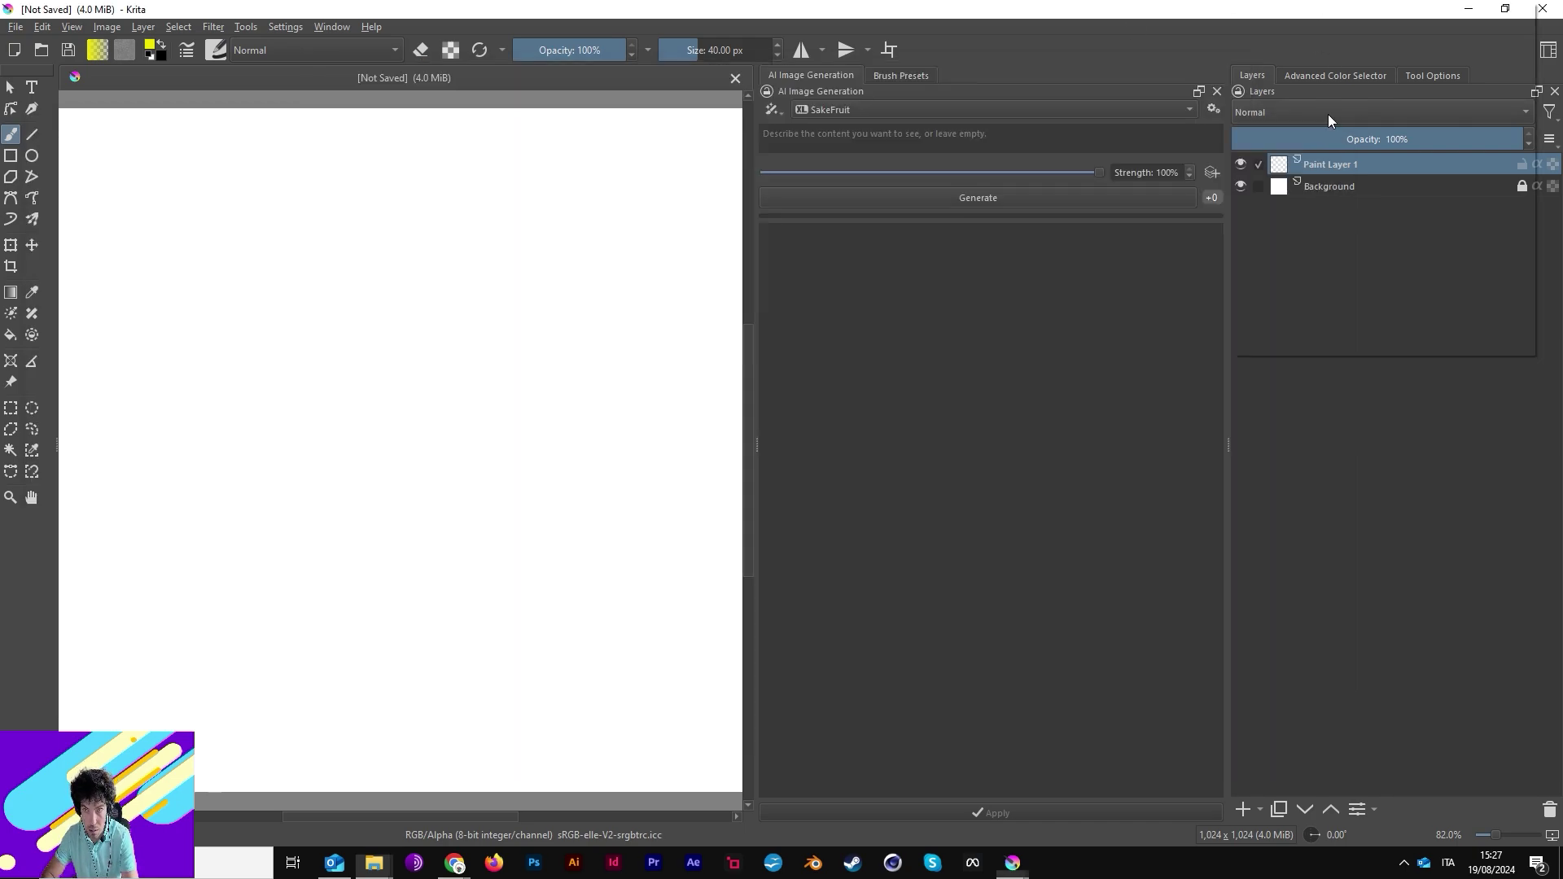
left_click(1326, 114)
left_click(942, 328)
mouse_move(1013, 863)
left_click(1081, 722)
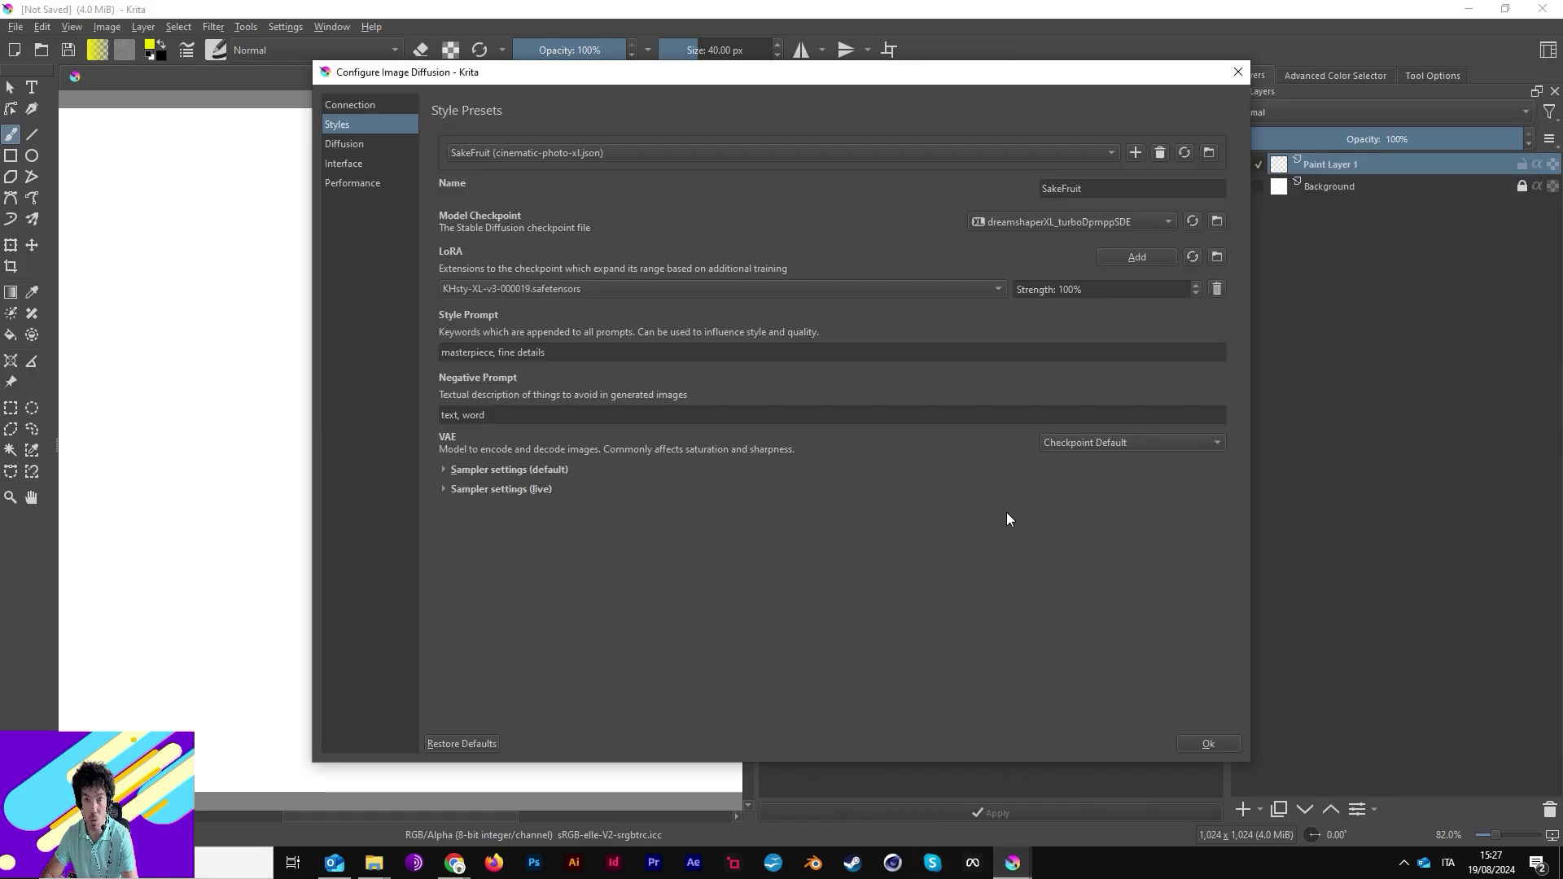
- Open the LoRA files folder, inspect its contents, close it and confirm the Image Diffusion configuration
left_click(1222, 257)
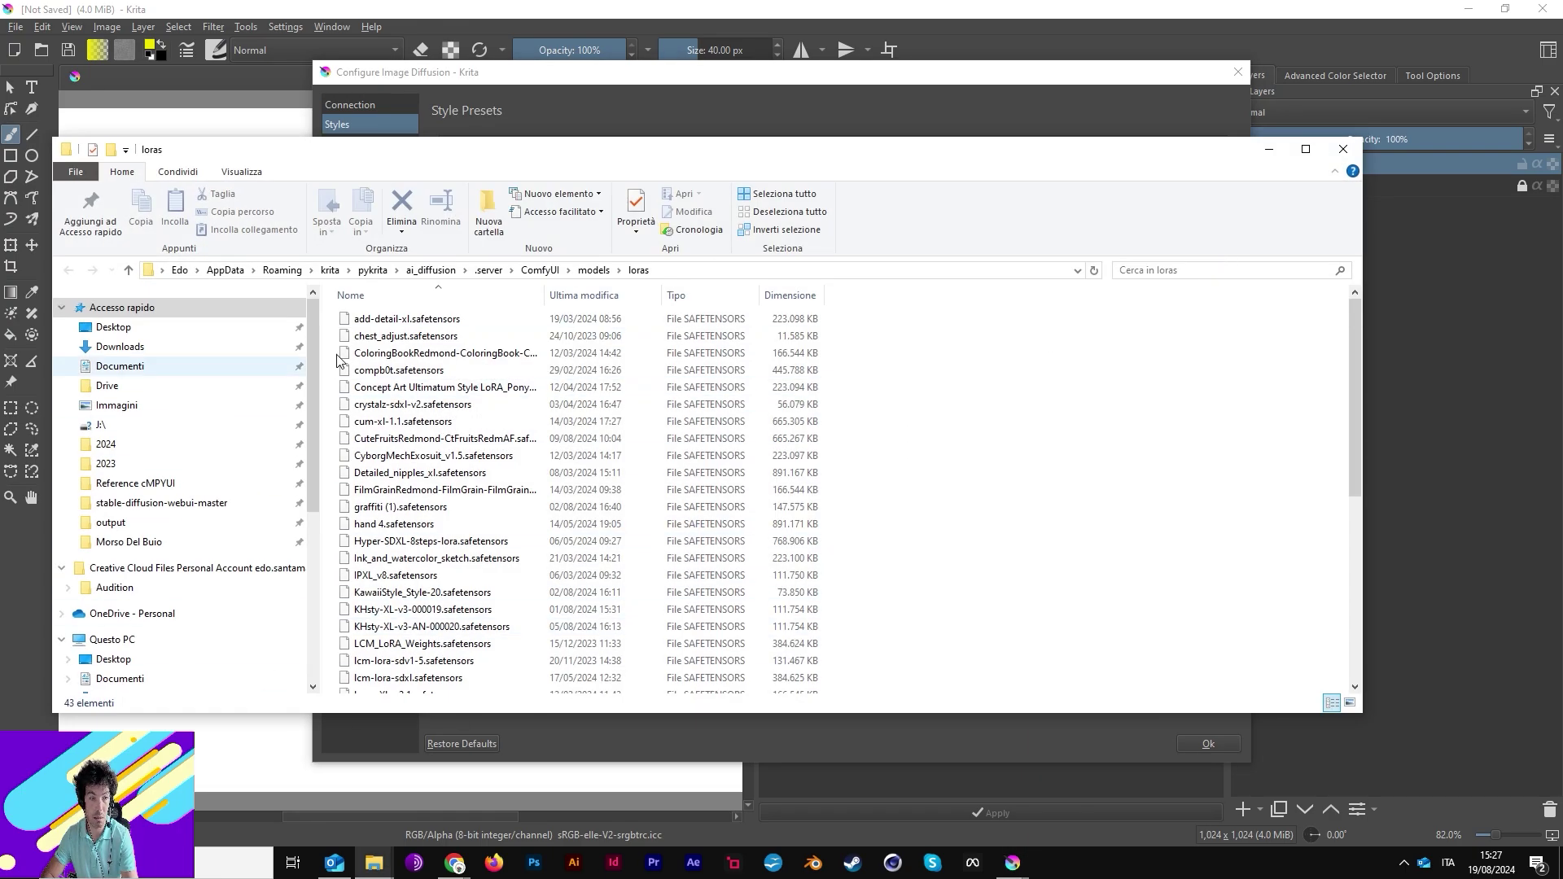
left_click(1344, 149)
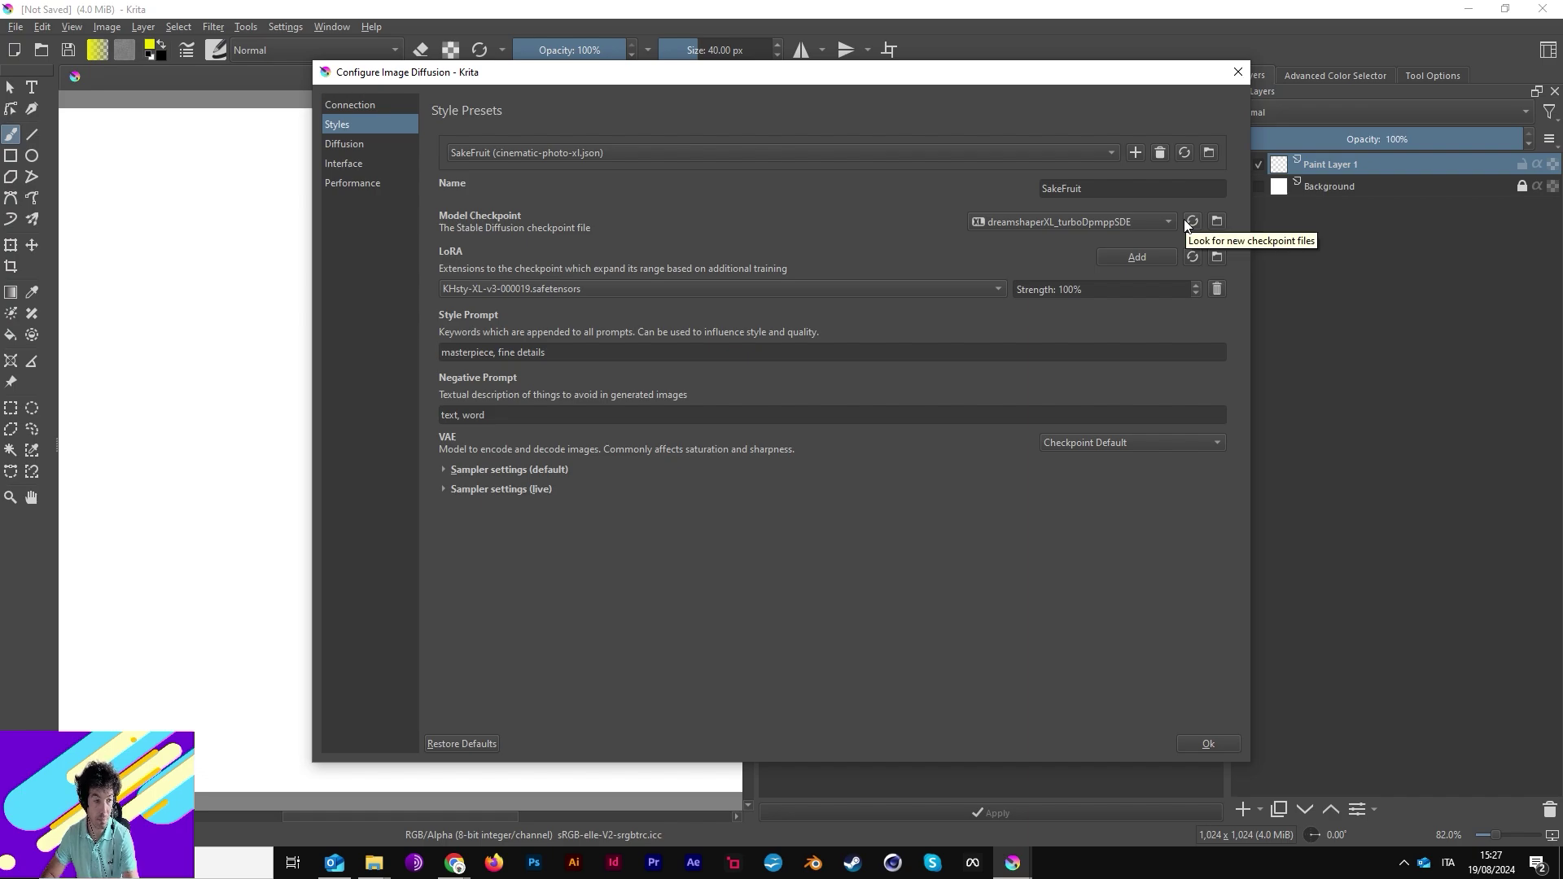
left_click(1208, 743)
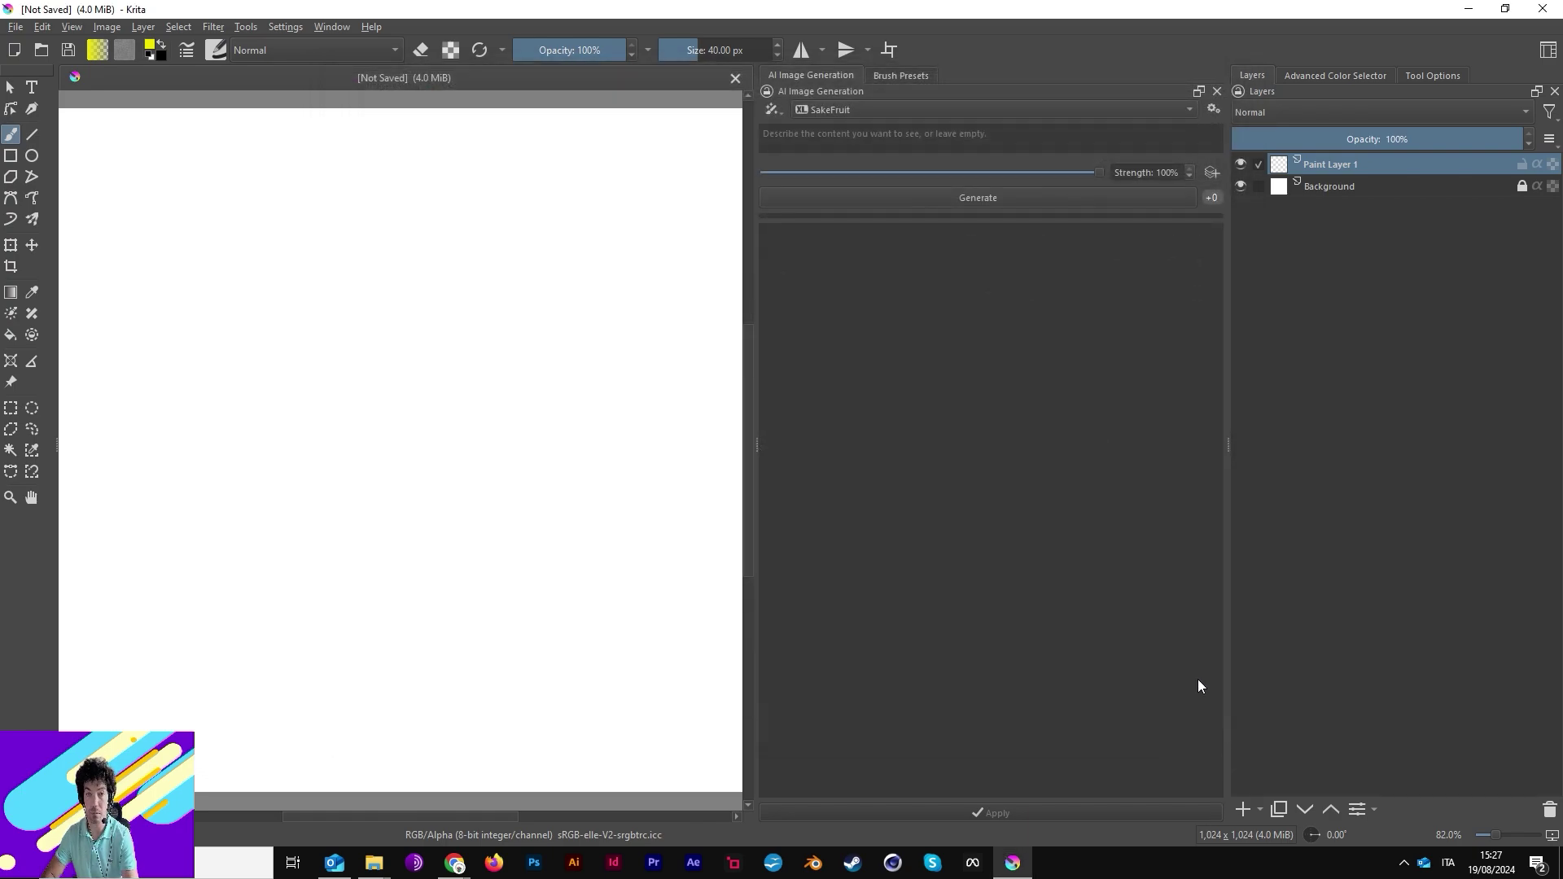
- Review the available generation modes, switch the workspace to Live, and set the generation strength to 80%
left_click(774, 110)
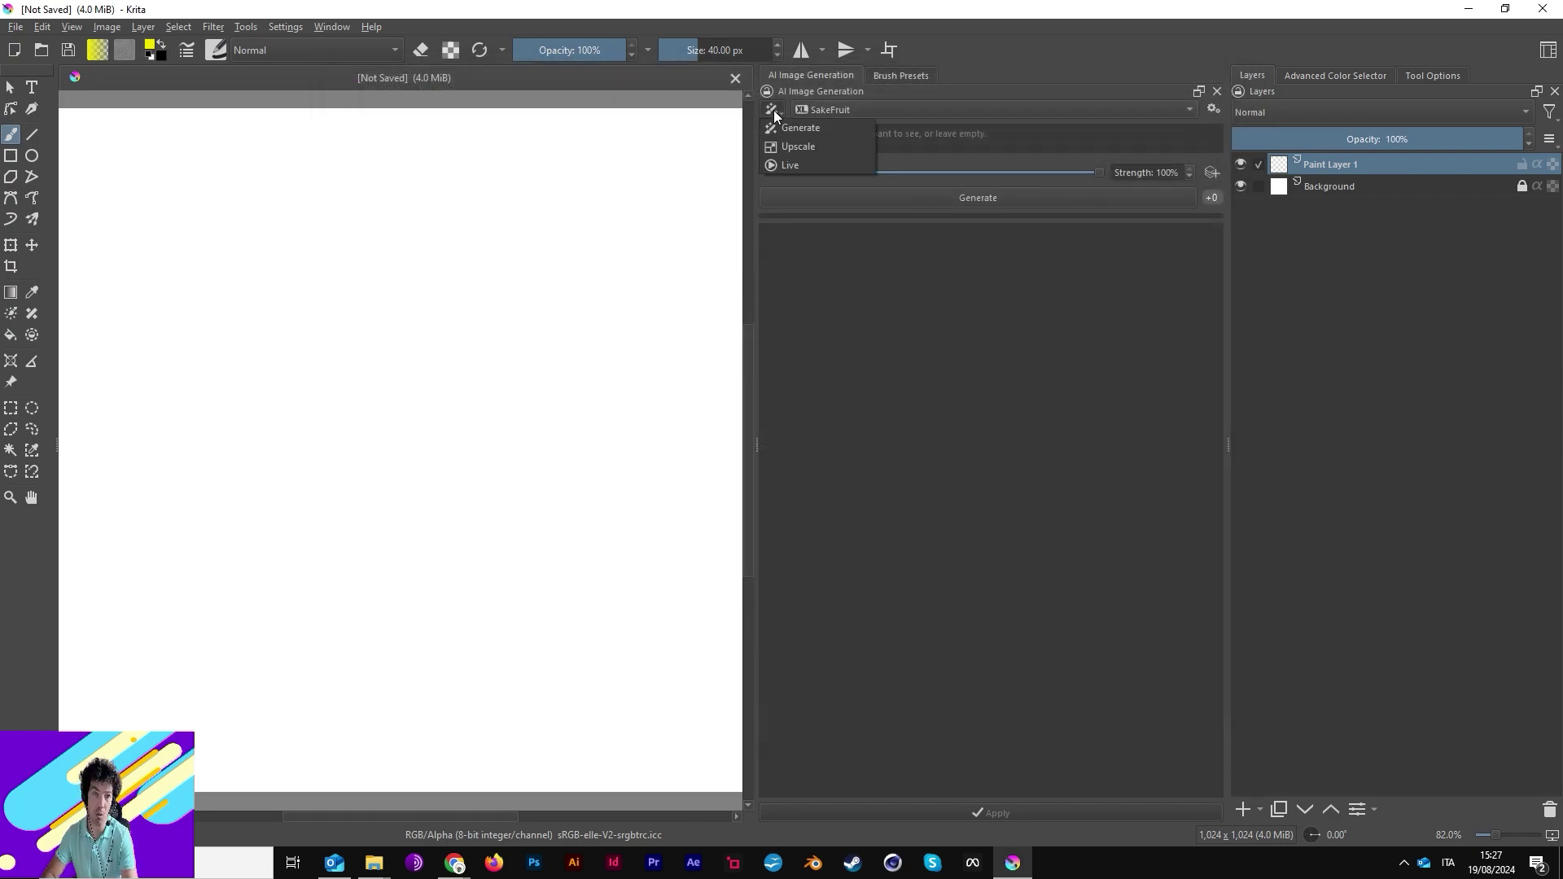
left_click(784, 128)
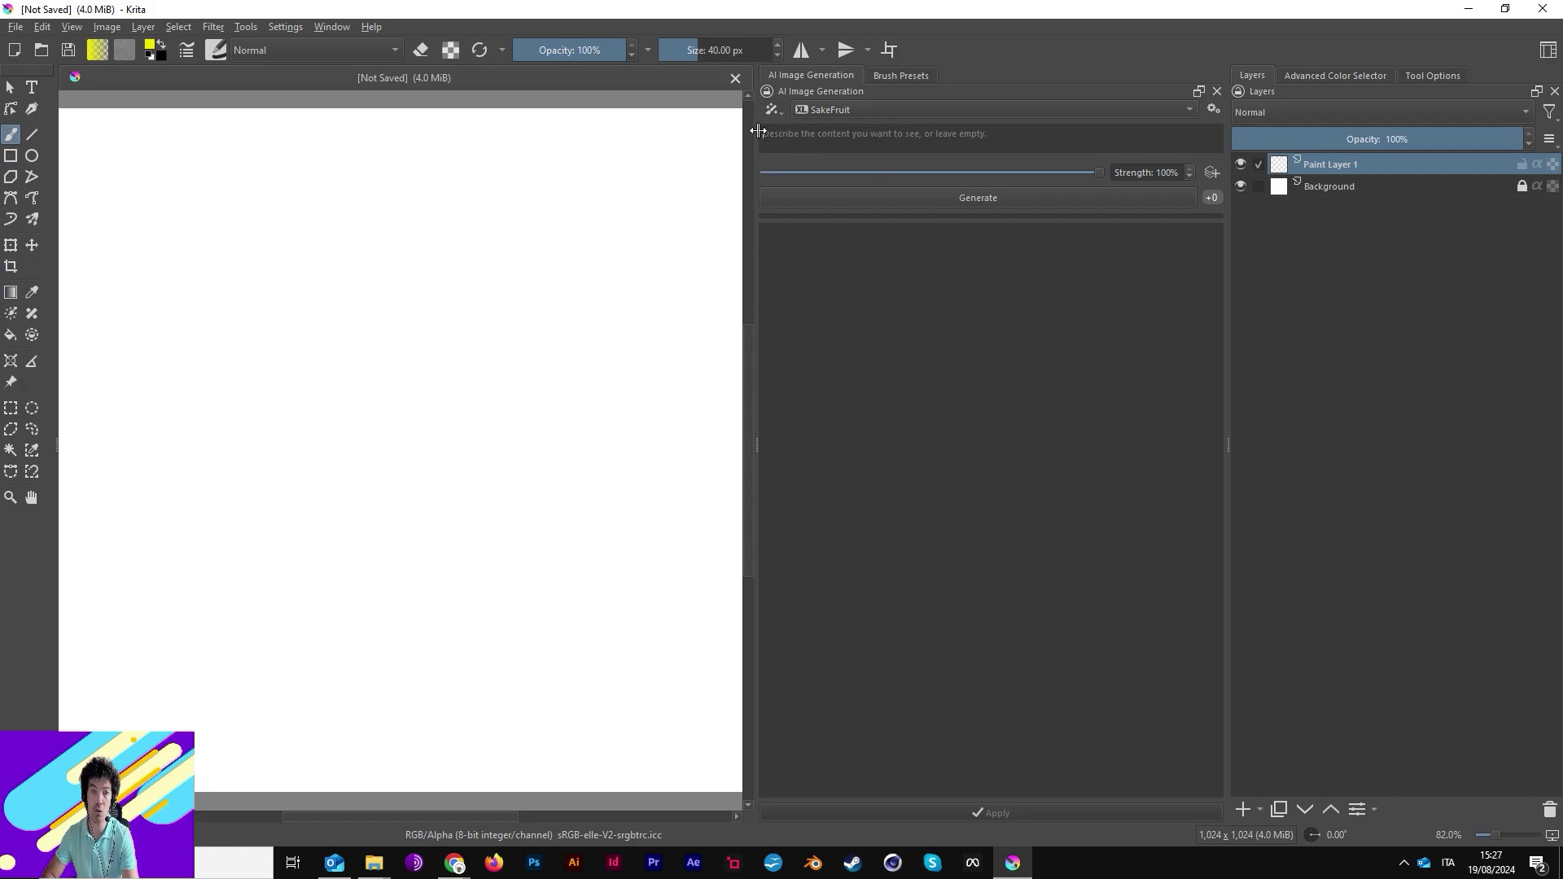
left_click(773, 110)
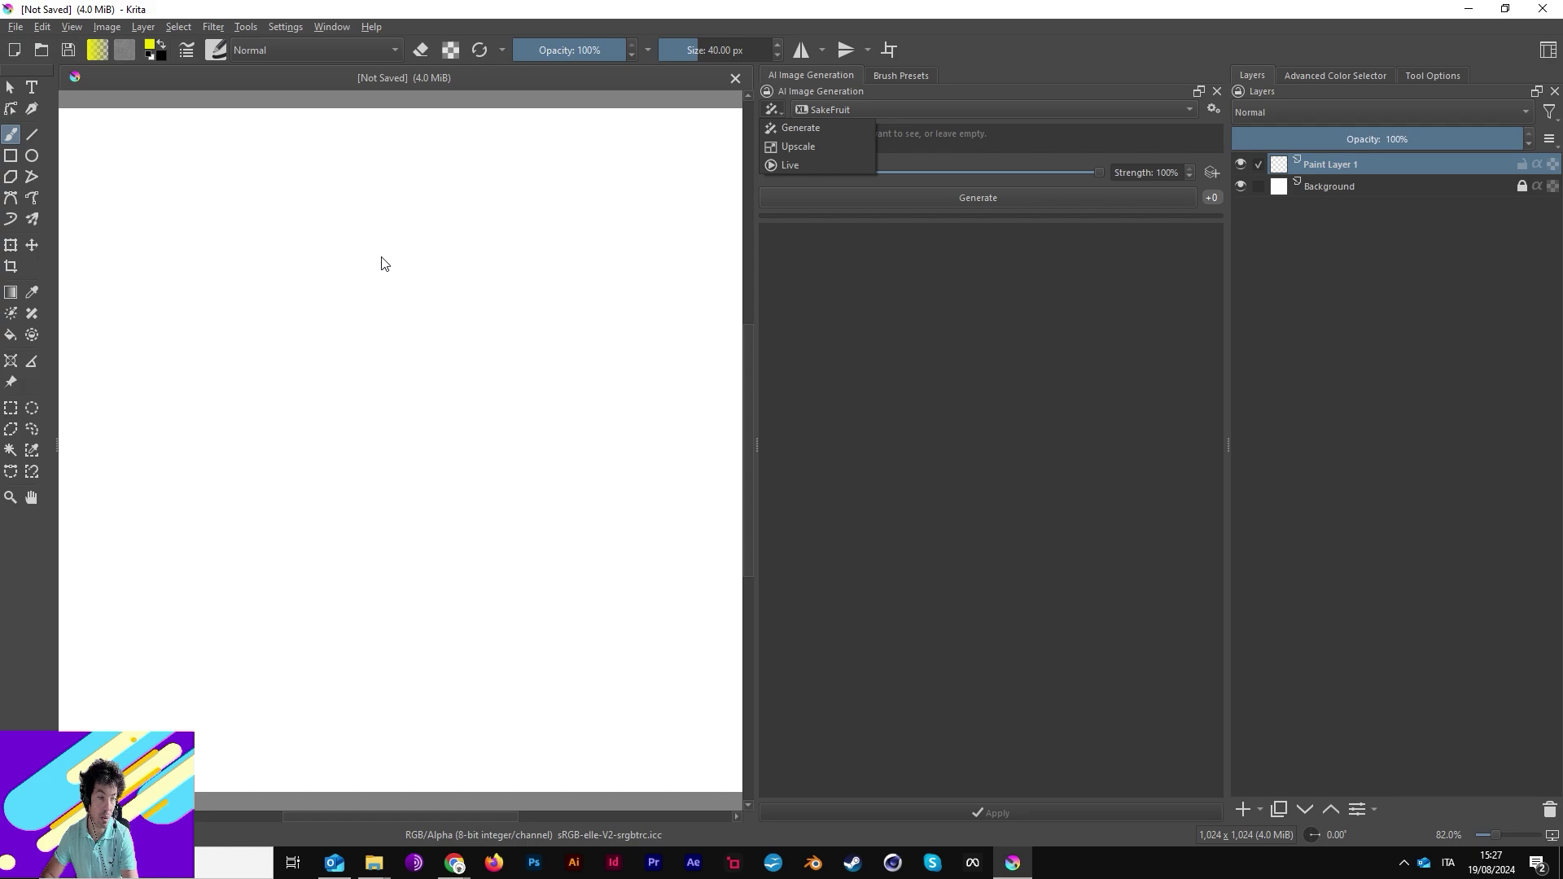
left_click(786, 166)
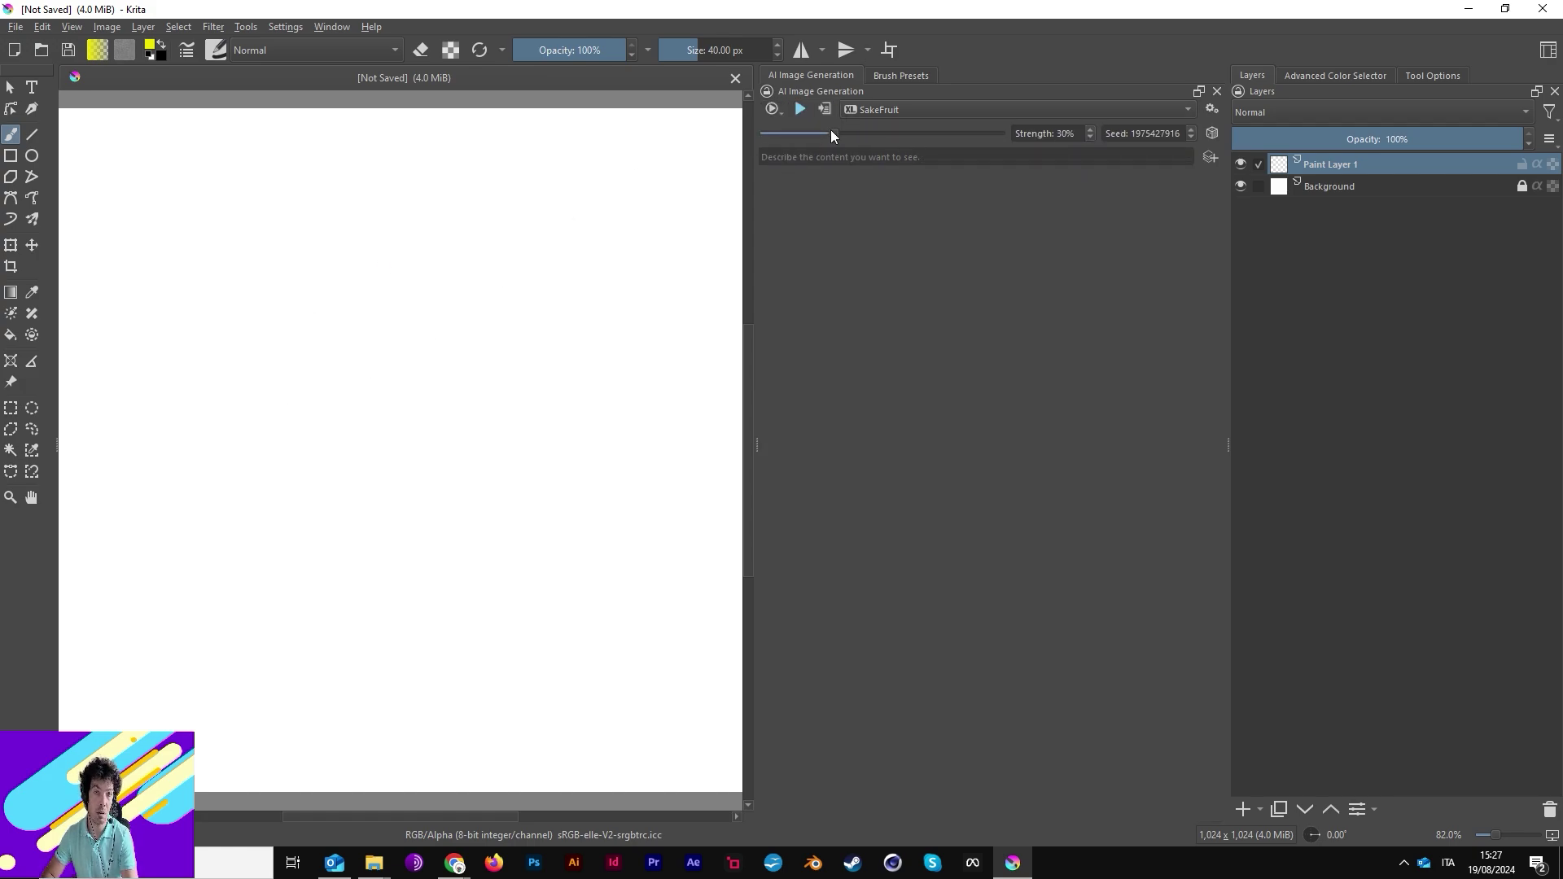
left_click_drag(879, 145, 979, 135)
left_click_drag(871, 138, 944, 137)
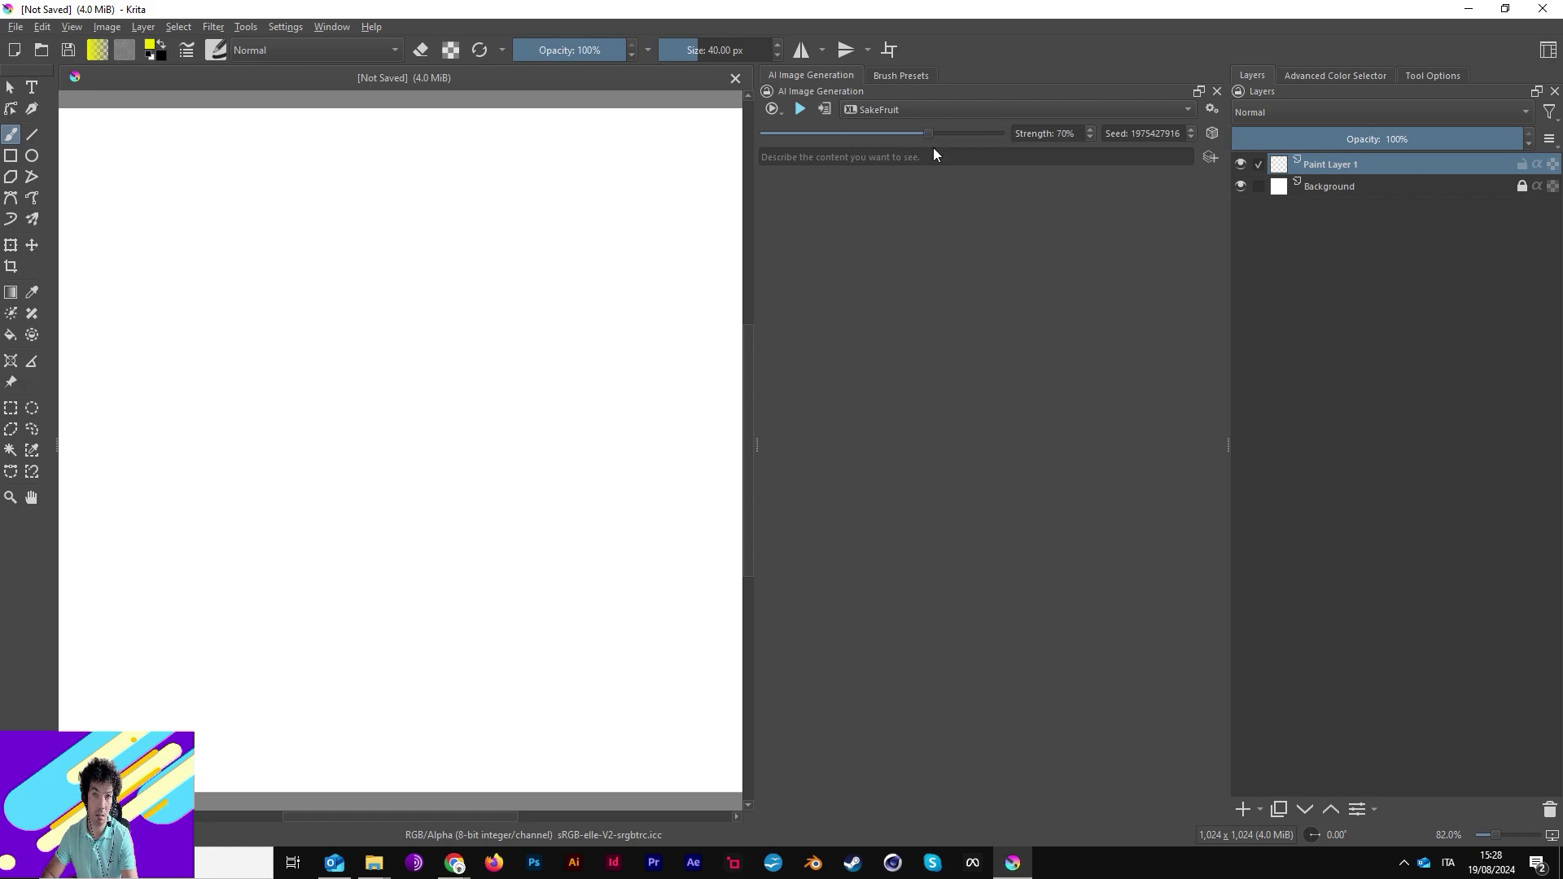
- Add five control layers to the Live prompt and view the control types available for the first one
left_click(1211, 157)
left_click(1211, 157)
left_click(1210, 157)
left_click(1210, 157)
left_click(1210, 157)
left_click(817, 180)
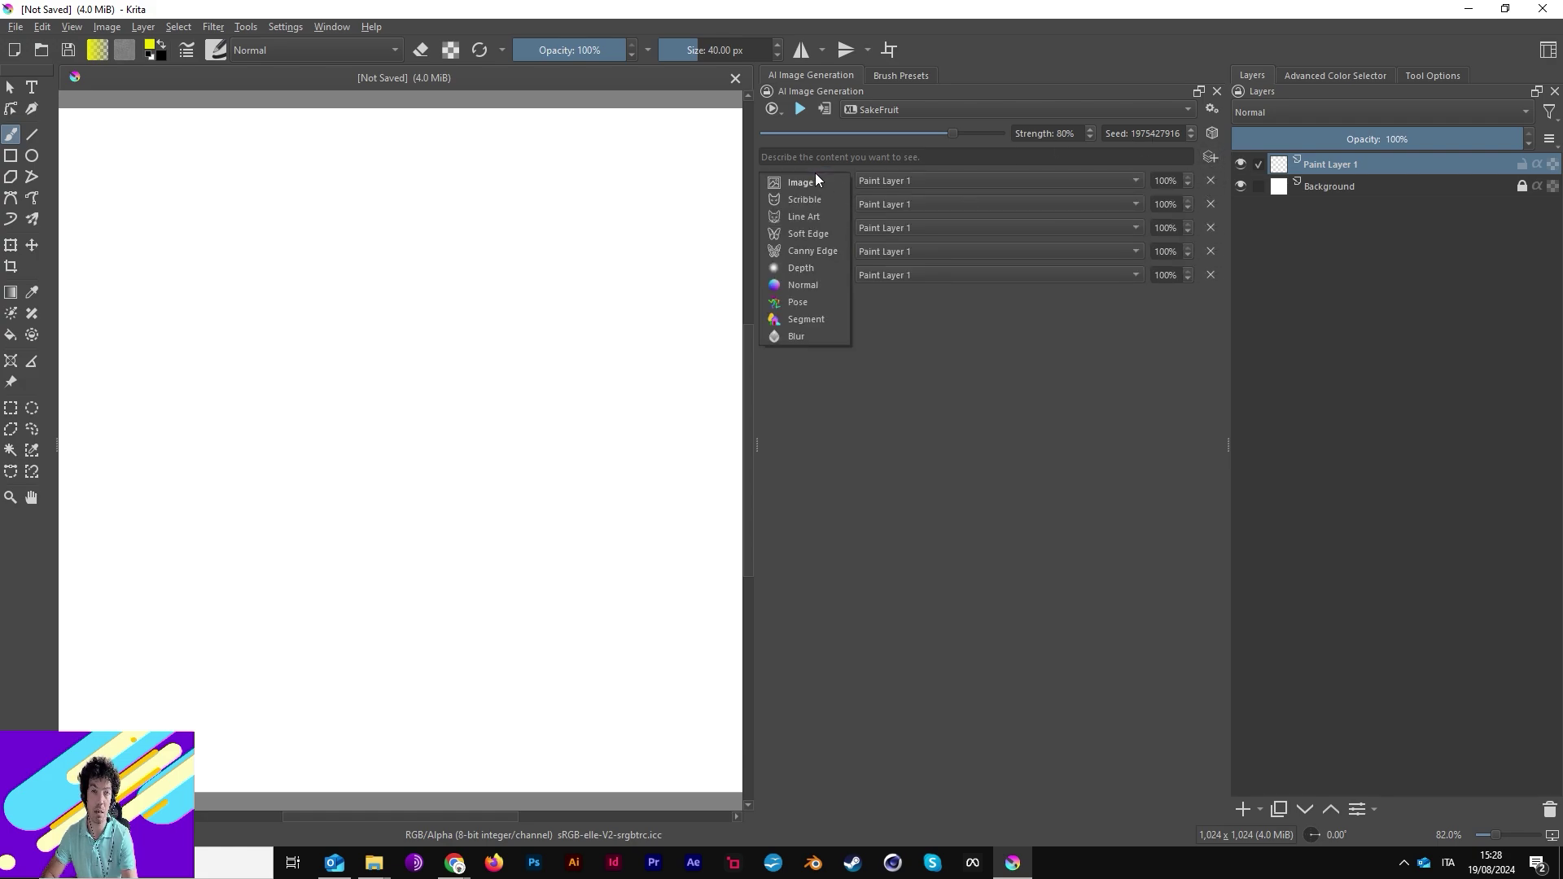
- Remove all five control layers from the Live prompt
left_click(1212, 182)
left_click(1212, 183)
left_click(1212, 182)
left_click(1214, 184)
left_click(1214, 184)
left_click(1214, 184)
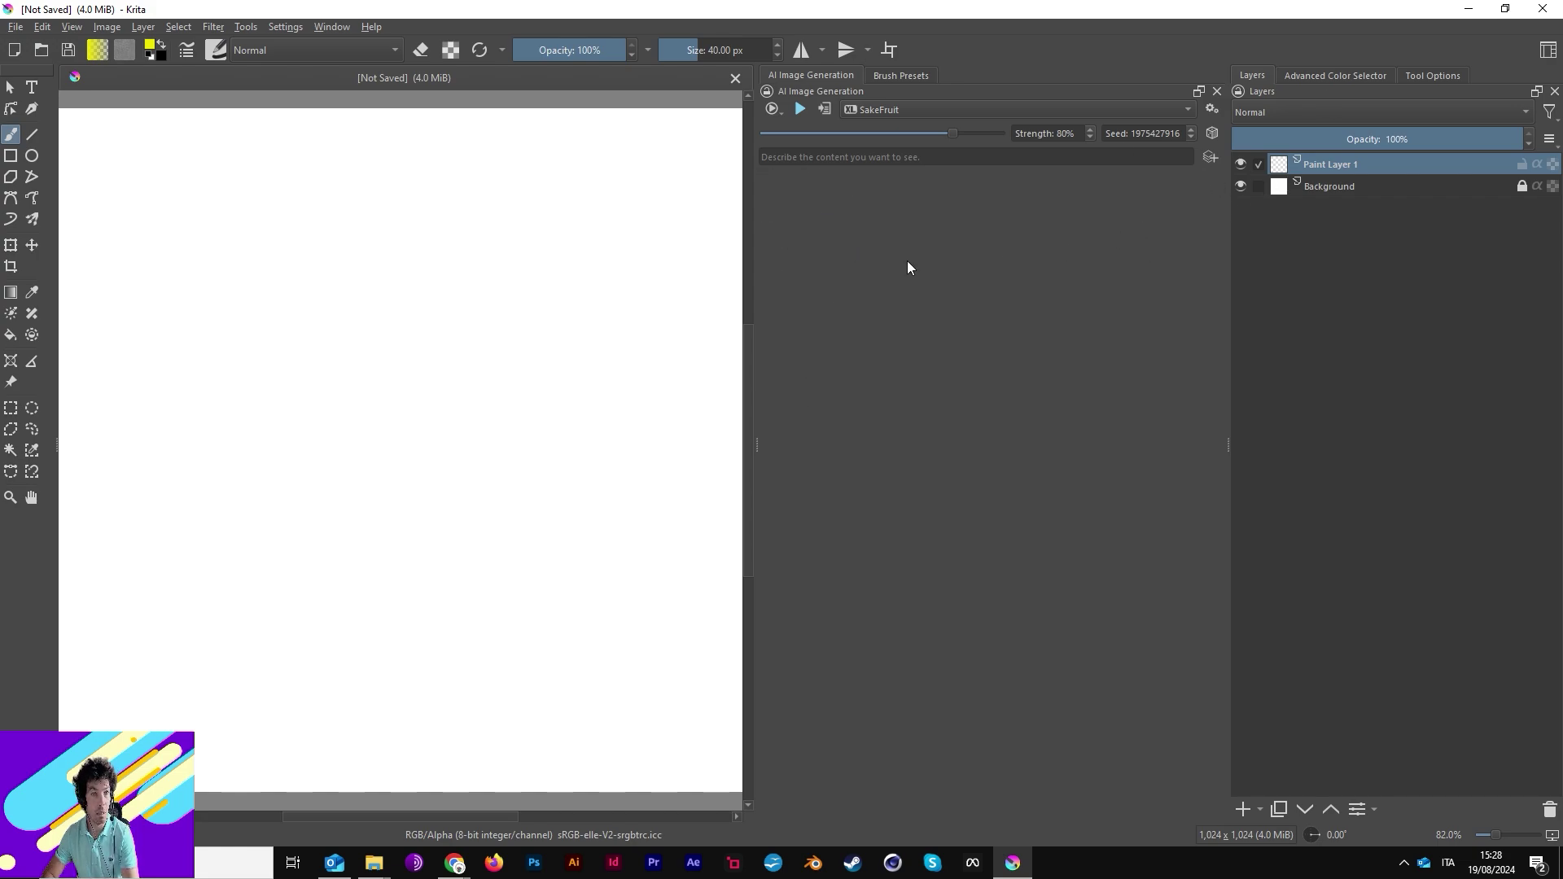